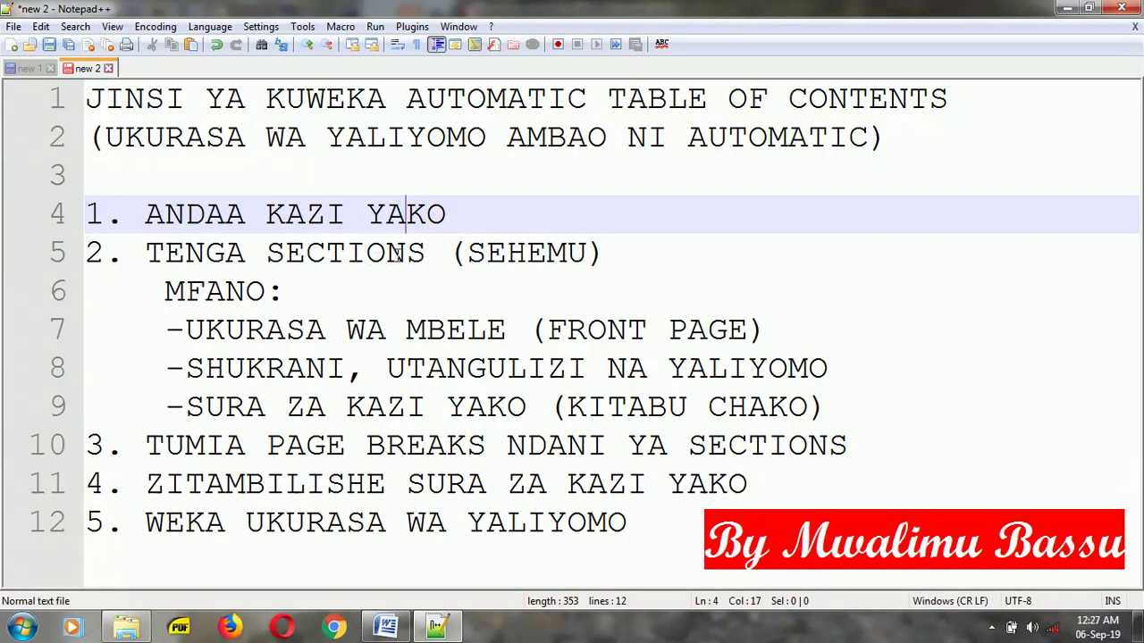
Wrap SECTIONS (lines 5 and 10) and PAGE BREAKS (line 10) in double quotes in the notes
left_click(527, 253)
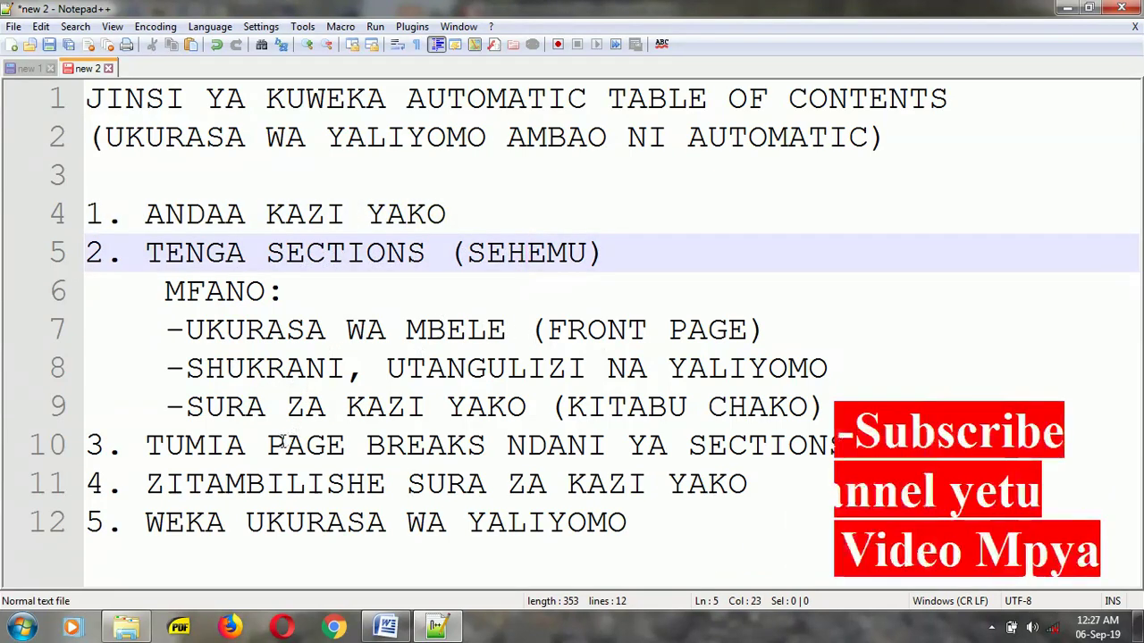
left_click(749, 371)
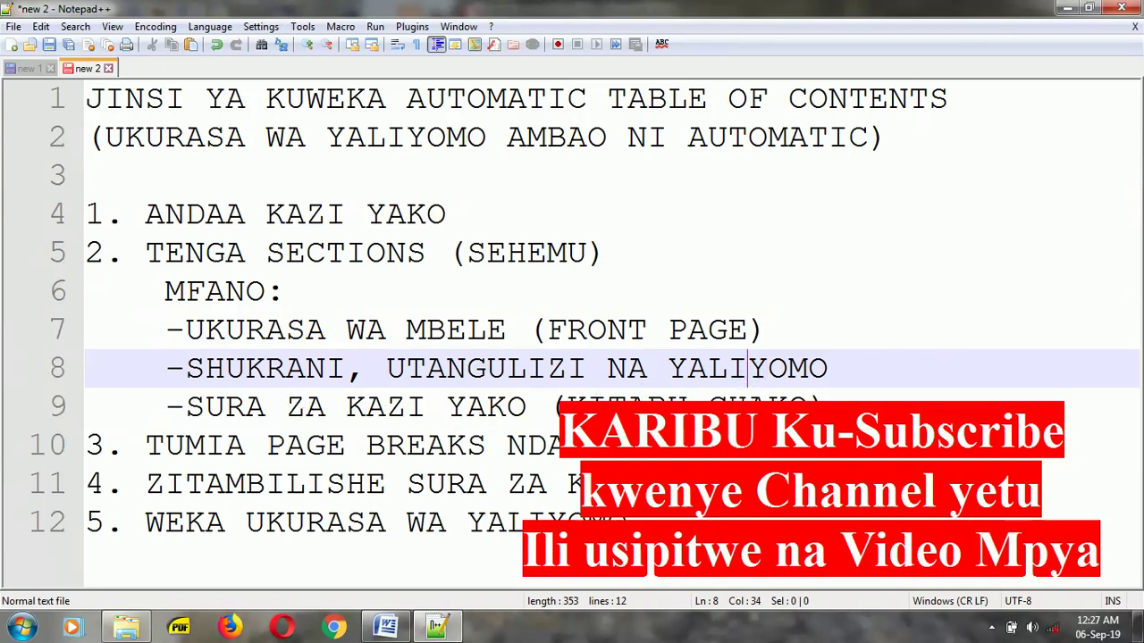
key("Down")
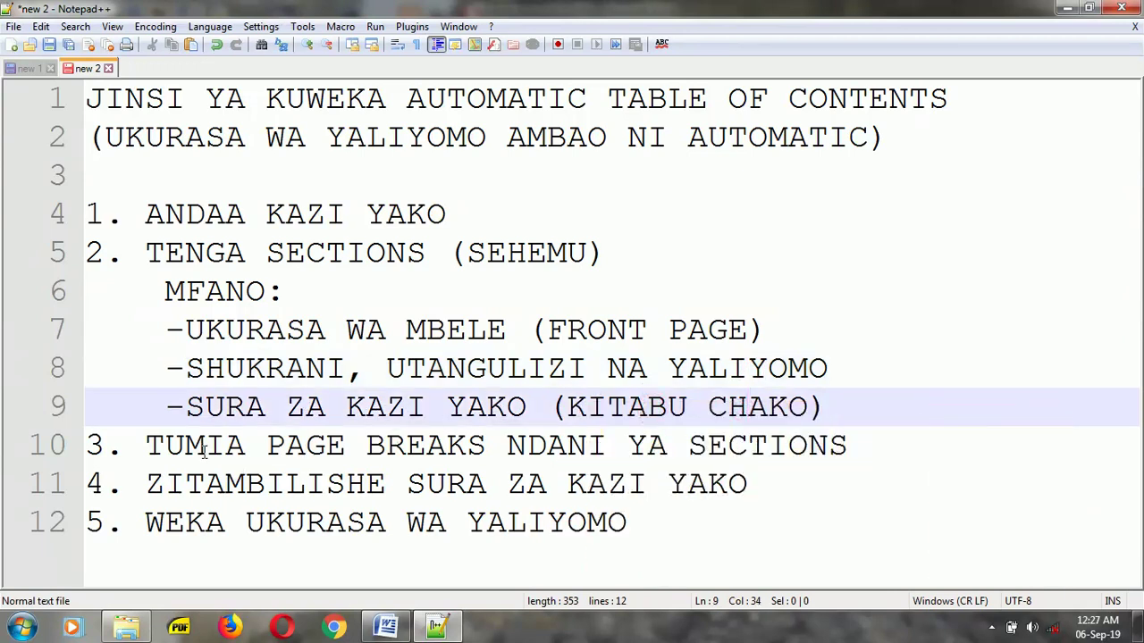
left_click(204, 451)
left_click(750, 444)
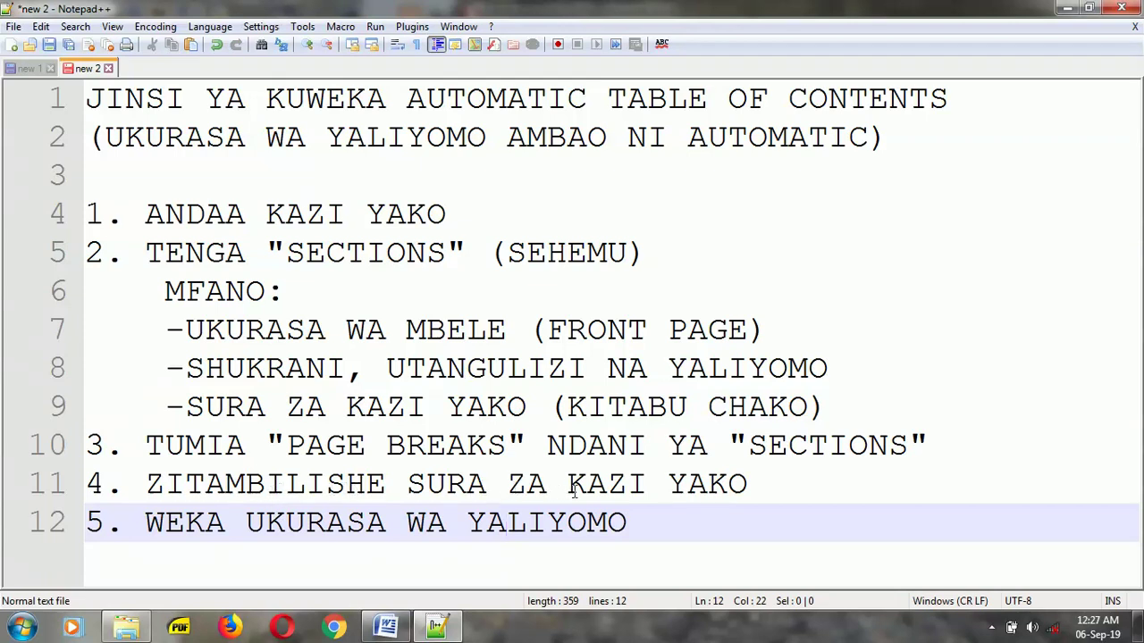
left_click(696, 483)
left_click(754, 481)
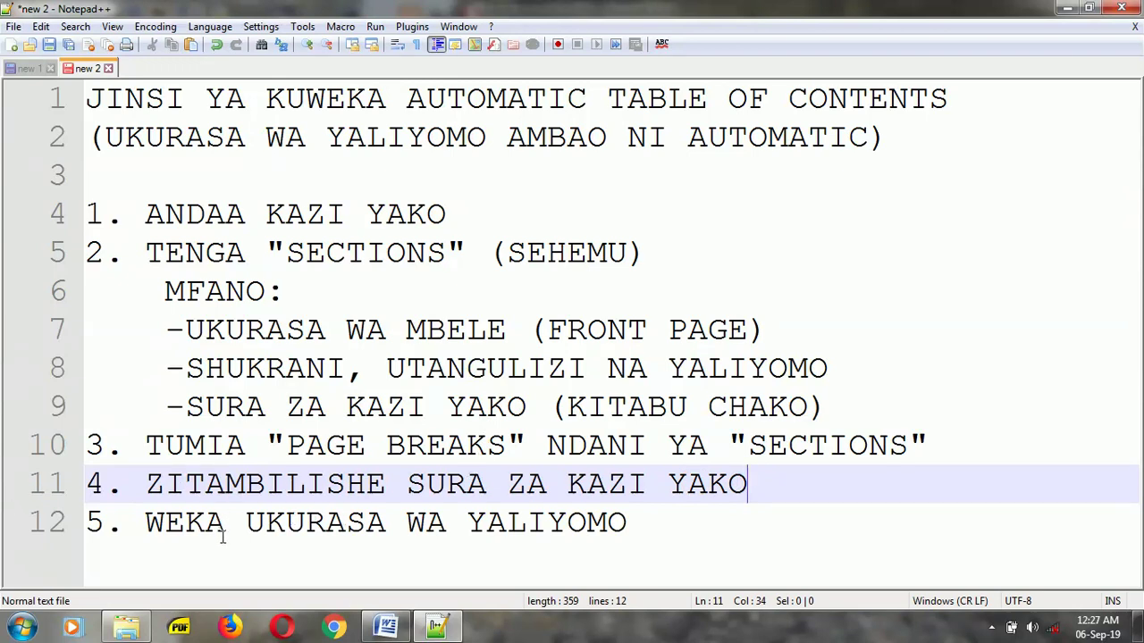
left_click(608, 523)
left_click(629, 523)
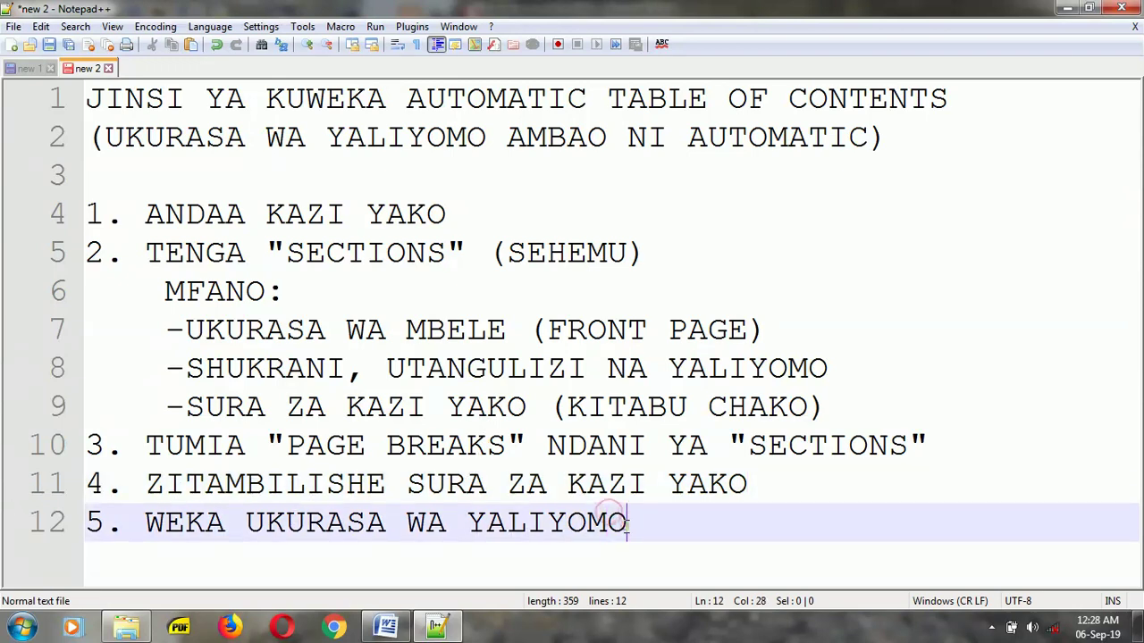
left_click(185, 215)
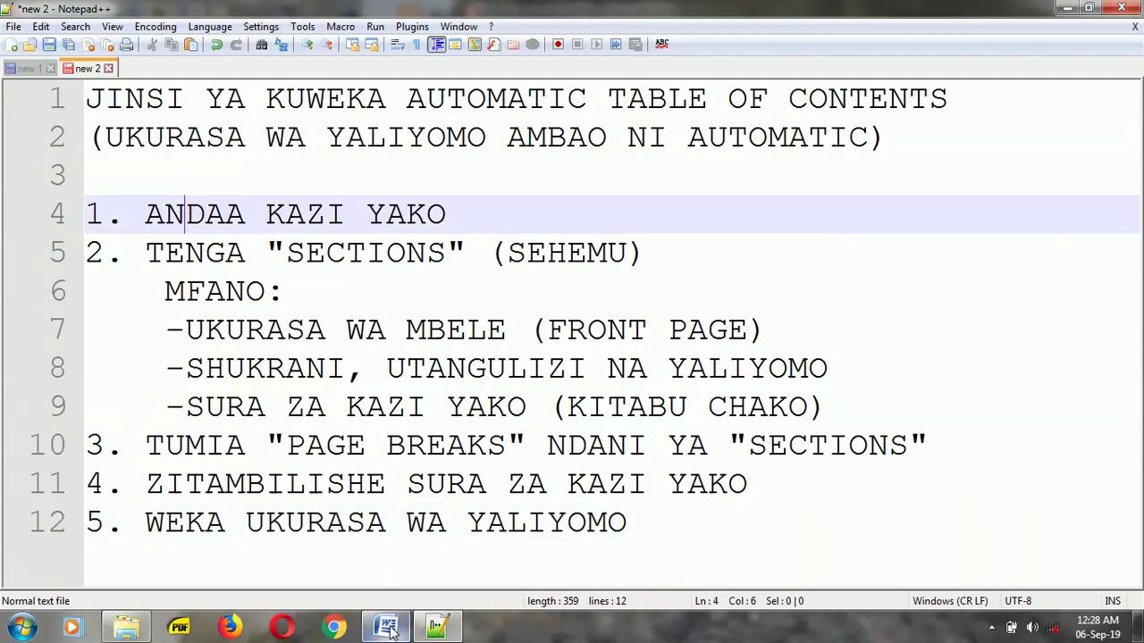
Skim the 14-page Kilimo Bora cha MIGOMBA document in Word and return to its title page
left_click(386, 627)
scroll(232, 447, "down", 3)
scroll(220, 450, "down", 3)
scroll(220, 450, "down", 5)
scroll(220, 449, "down", 2)
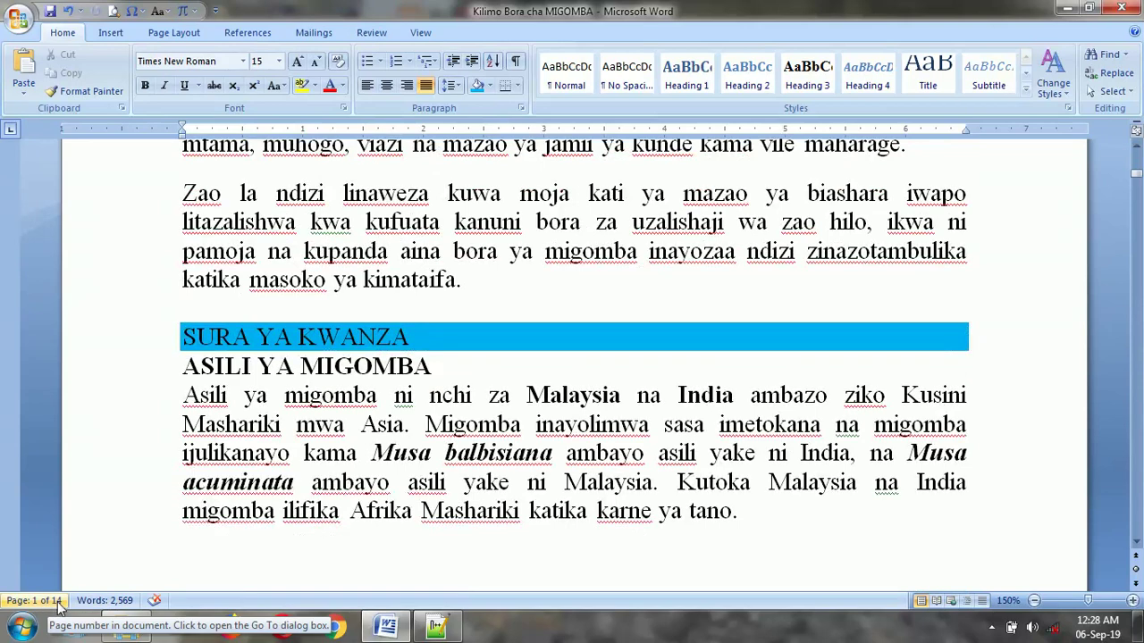
scroll(327, 366, "up", 1)
scroll(324, 380, "up", 2)
scroll(318, 399, "up", 8)
scroll(318, 403, "up", 2)
key("alt+Tab")
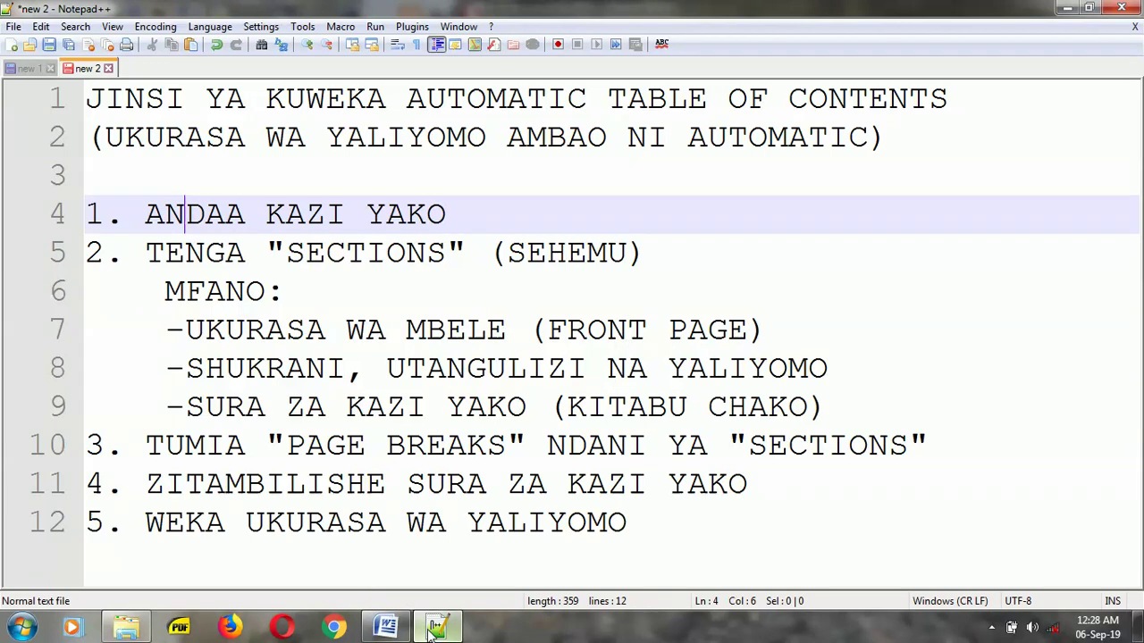
left_click(386, 627)
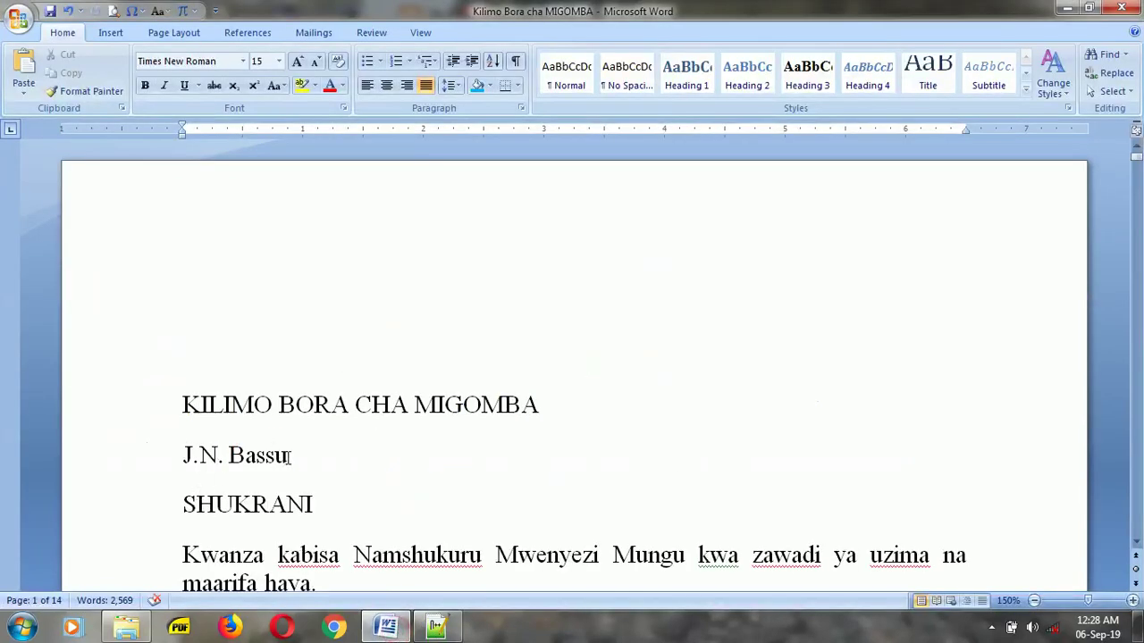
Insert a Next Page section break after the author line on the title page
key("Return")
key("Return")
left_click(186, 34)
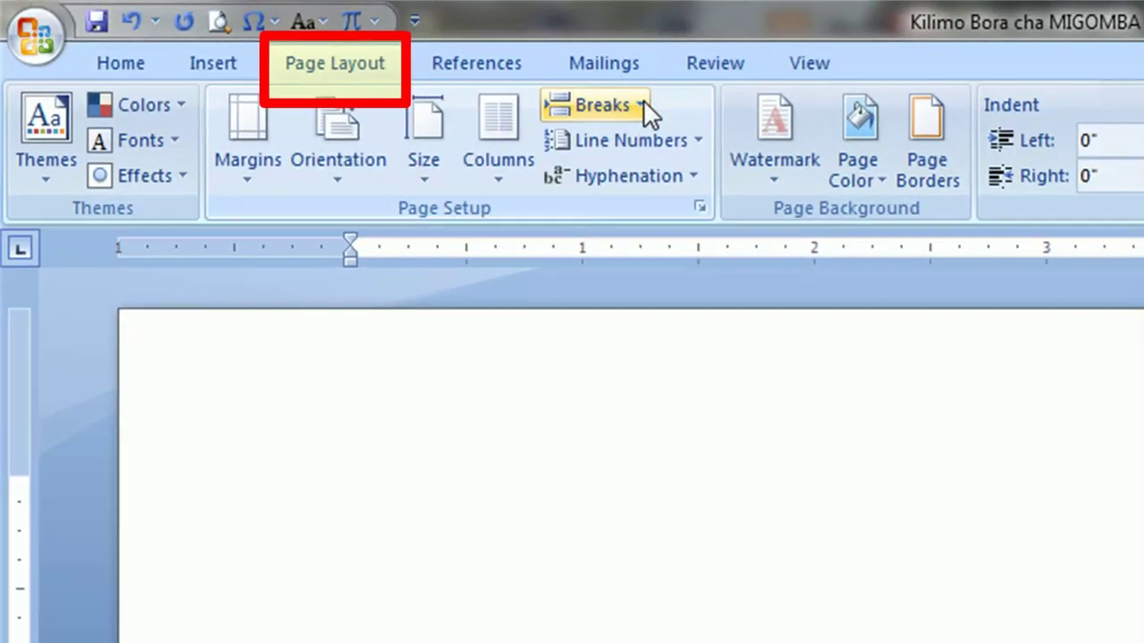
left_click(625, 116)
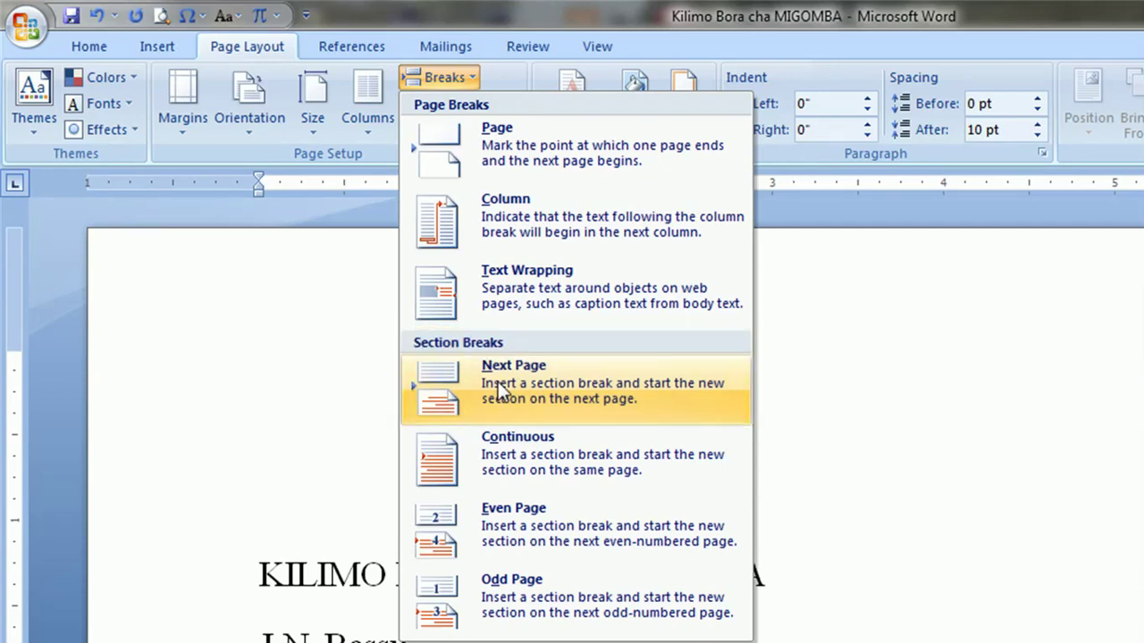
left_click(498, 382)
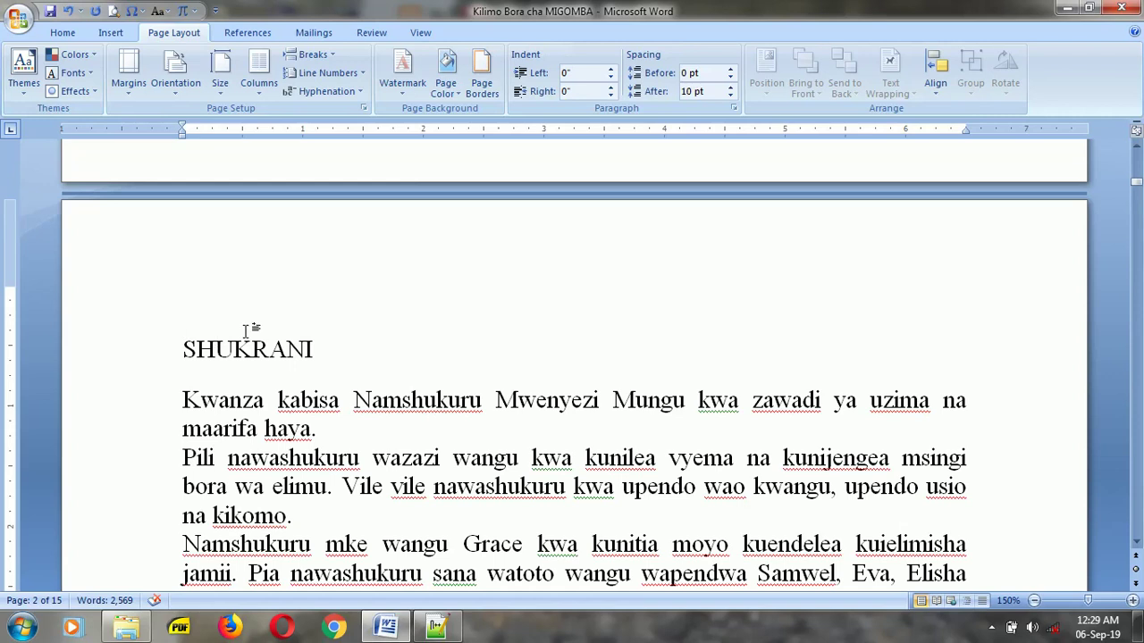
Insert a page break so UTANGULIZI starts on its own page, then return to the Notepad++ notes
scroll(255, 398, "up", 5)
scroll(255, 360, "up", 3)
scroll(258, 353, "up", 1)
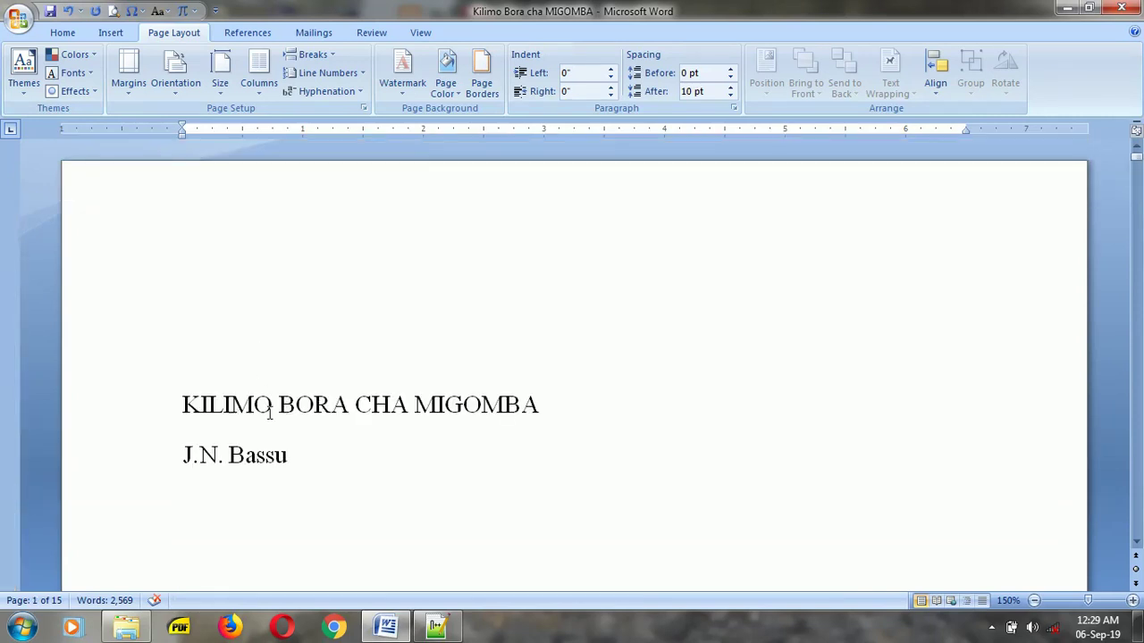
scroll(260, 399, "down", 3)
scroll(259, 398, "down", 5)
scroll(259, 398, "down", 4)
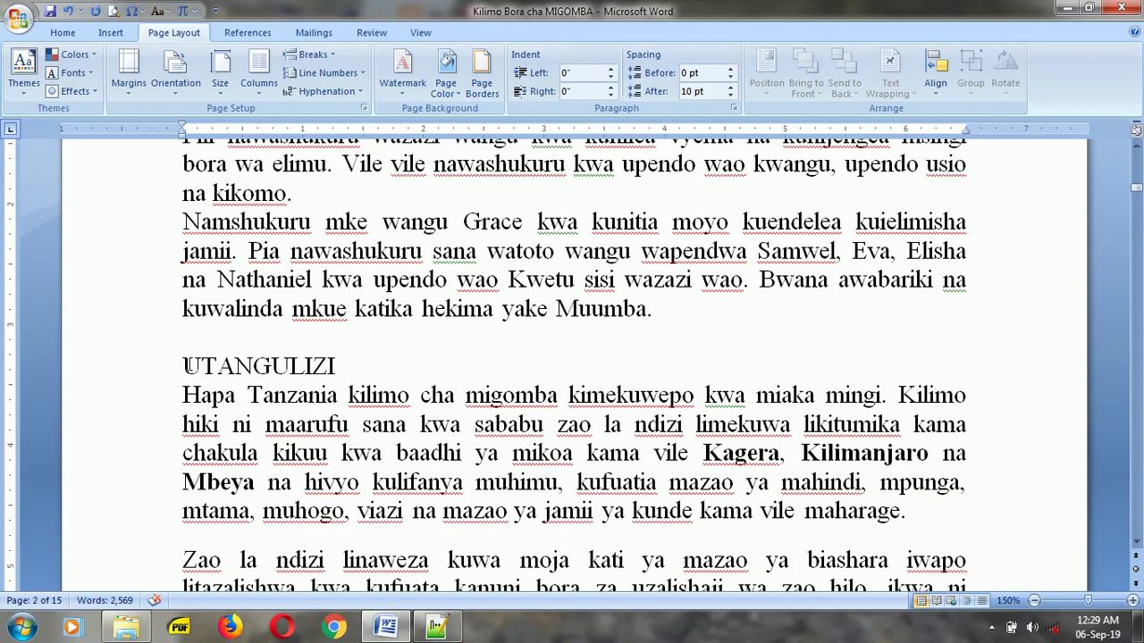
left_click(184, 364)
left_click(72, 36)
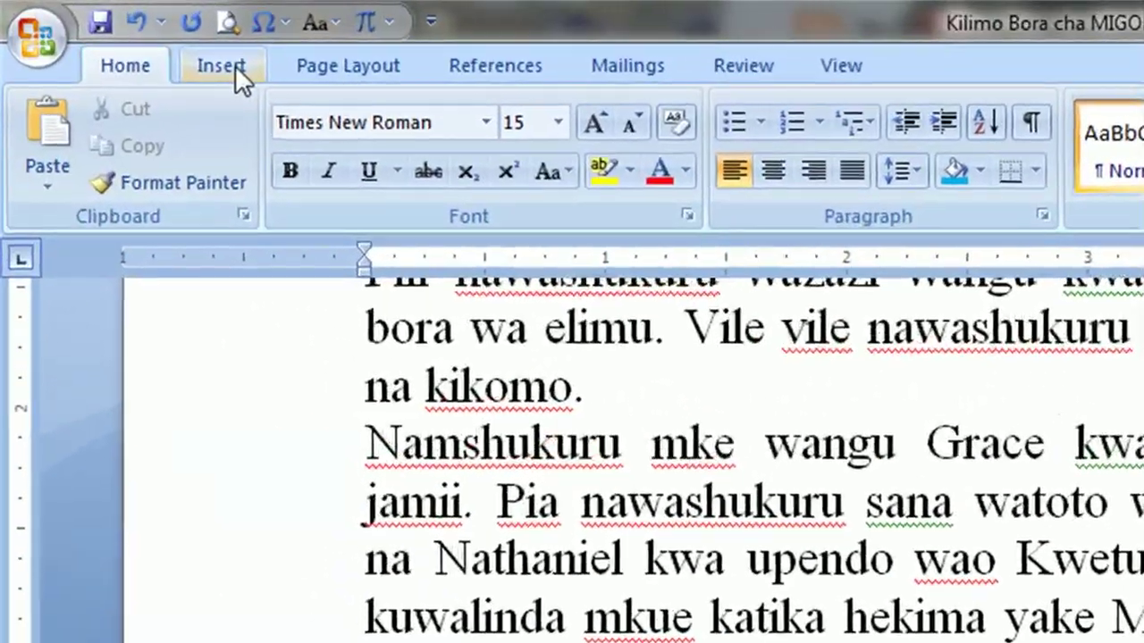
left_click(116, 34)
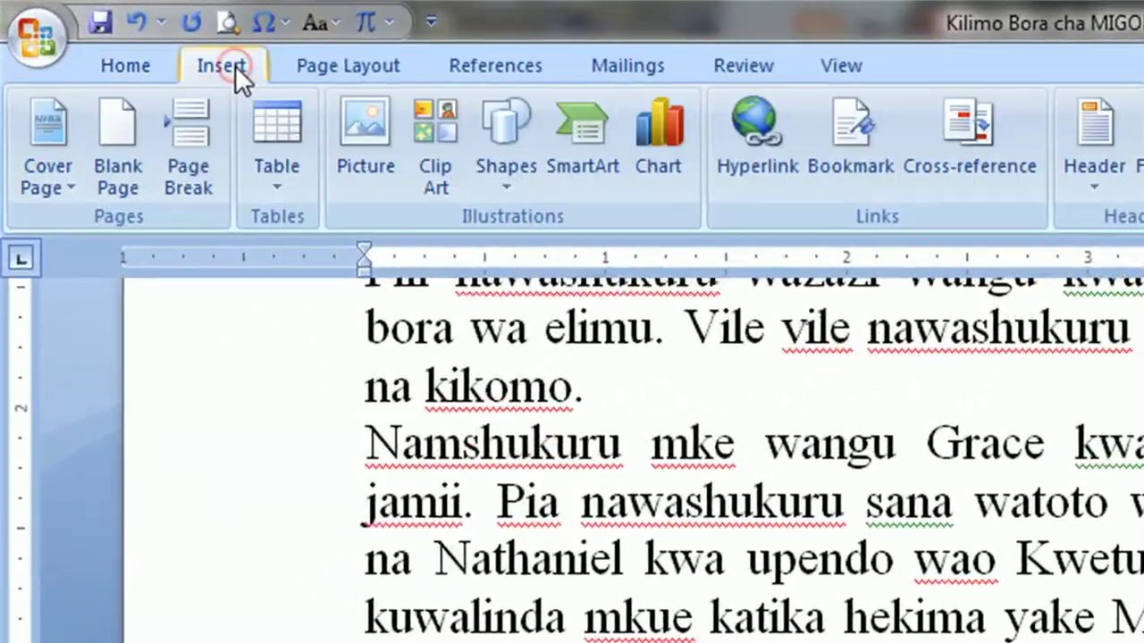
left_click(184, 154)
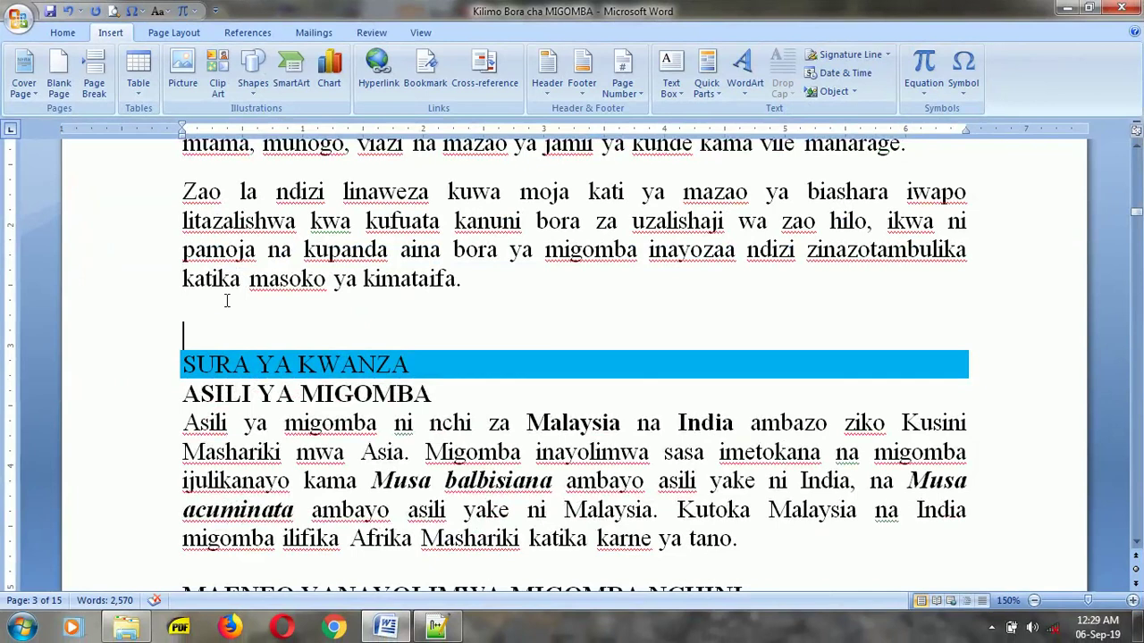
left_click(436, 627)
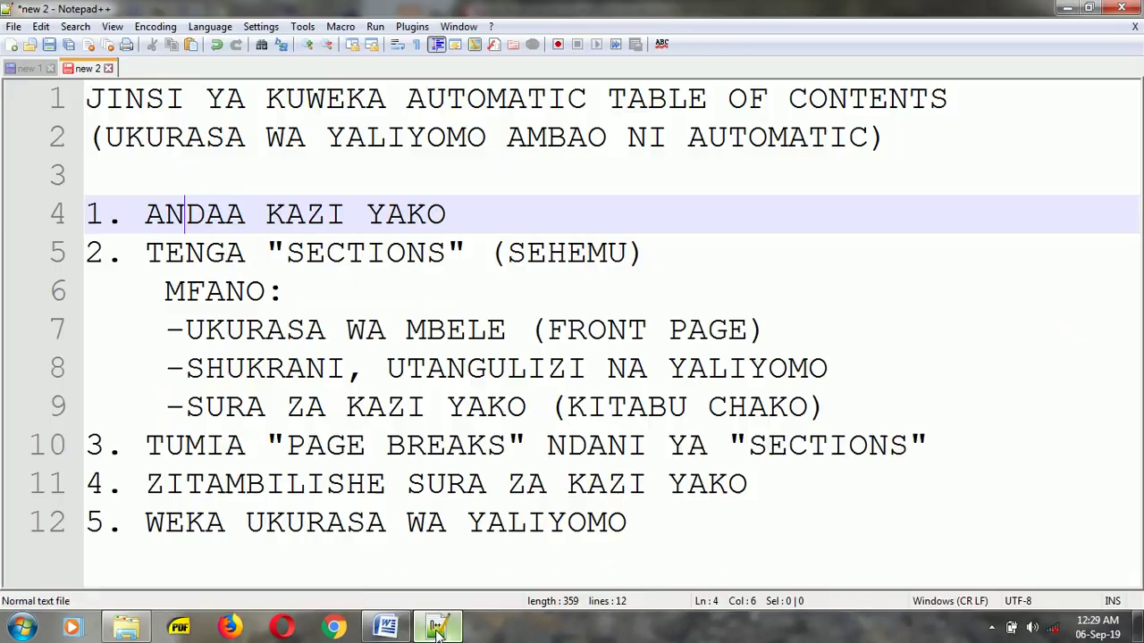
left_click_drag(186, 329, 445, 330)
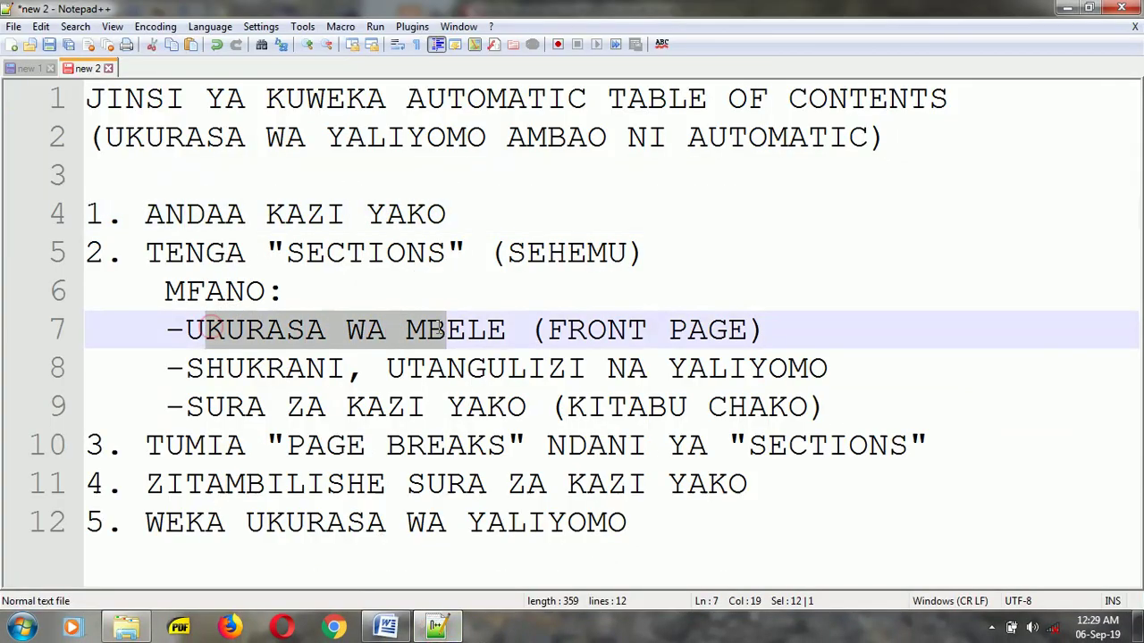
left_click(245, 368)
left_click_drag(245, 368, 815, 368)
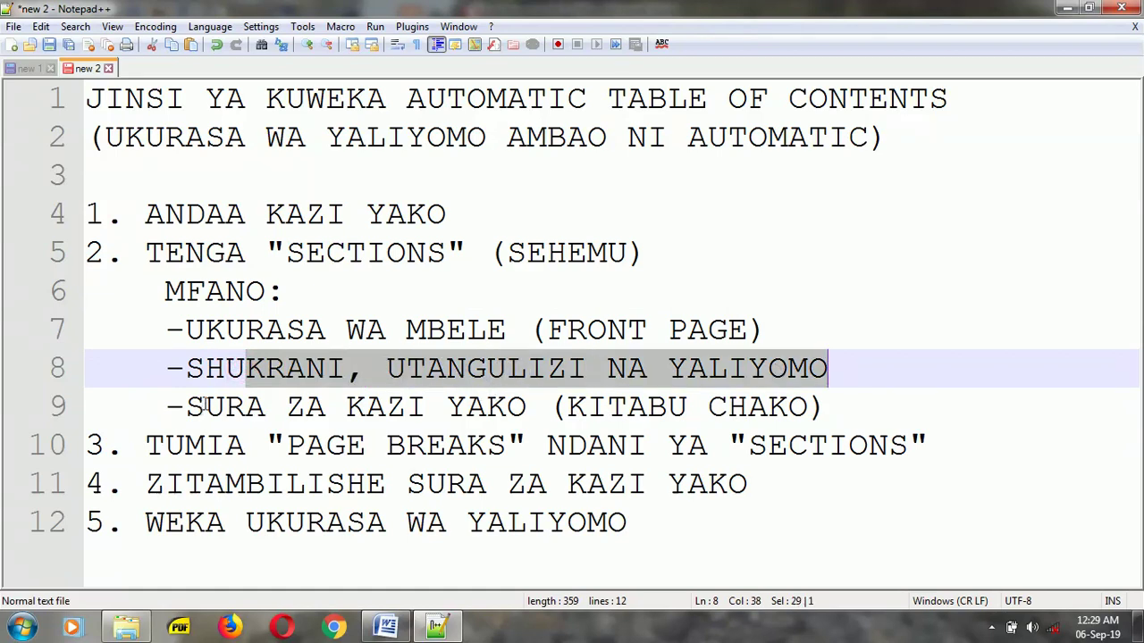
left_click_drag(204, 407, 427, 407)
left_click(427, 408)
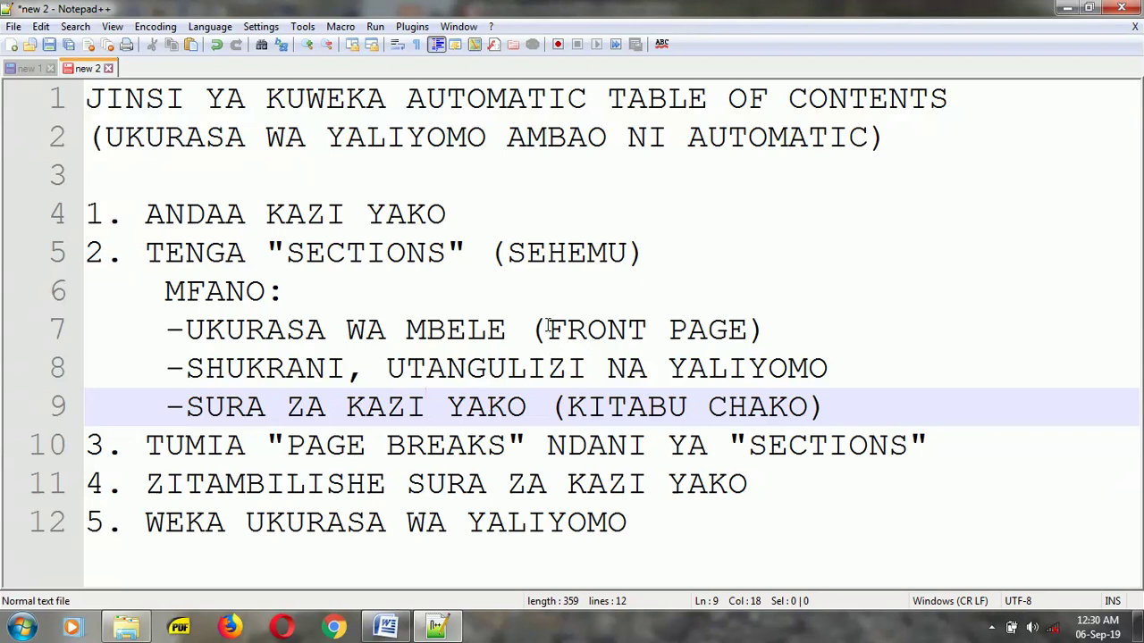
double_click(706, 373)
left_click(441, 507)
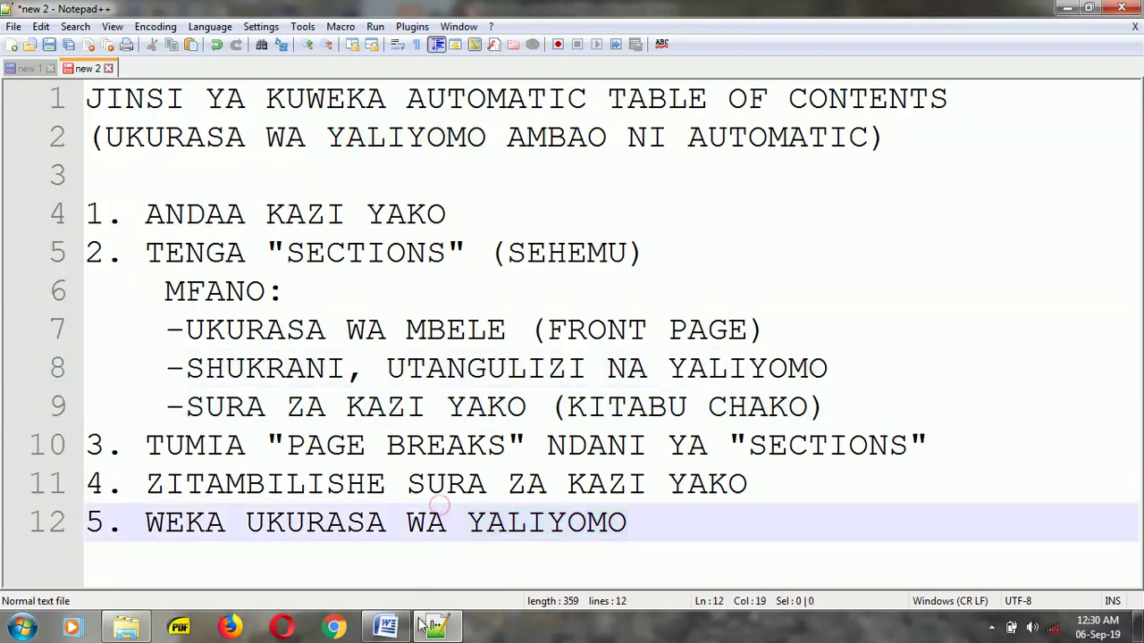
left_click(386, 627)
Type a YALIYOMO heading in a new paragraph above SURA YA KWANZA
scroll(268, 429, "up", 2)
left_click(201, 488)
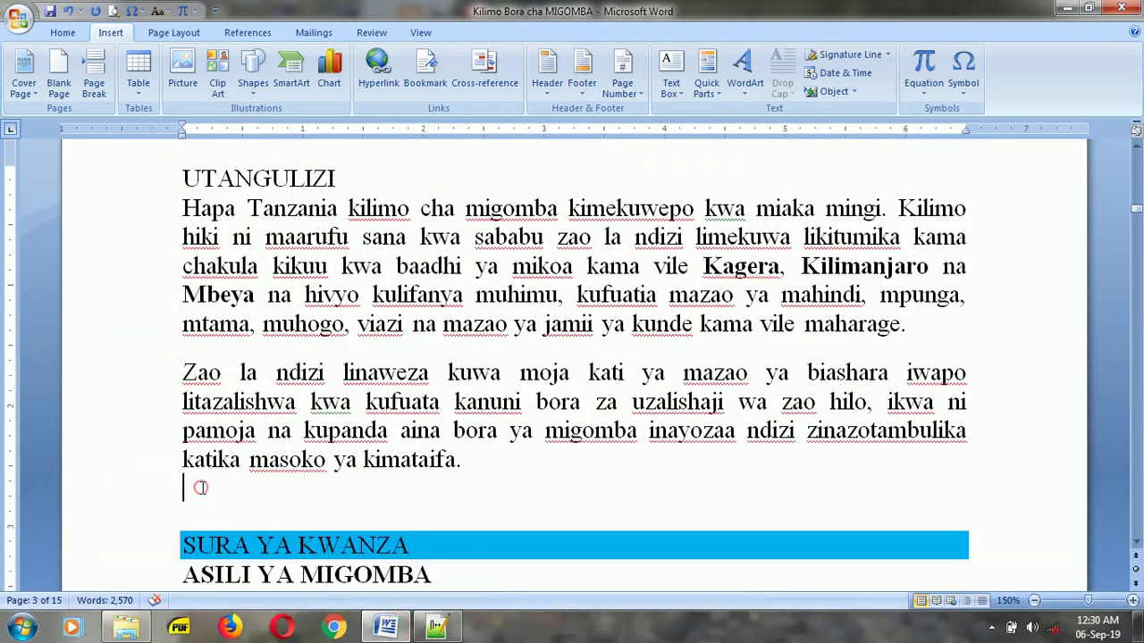
key("Return")
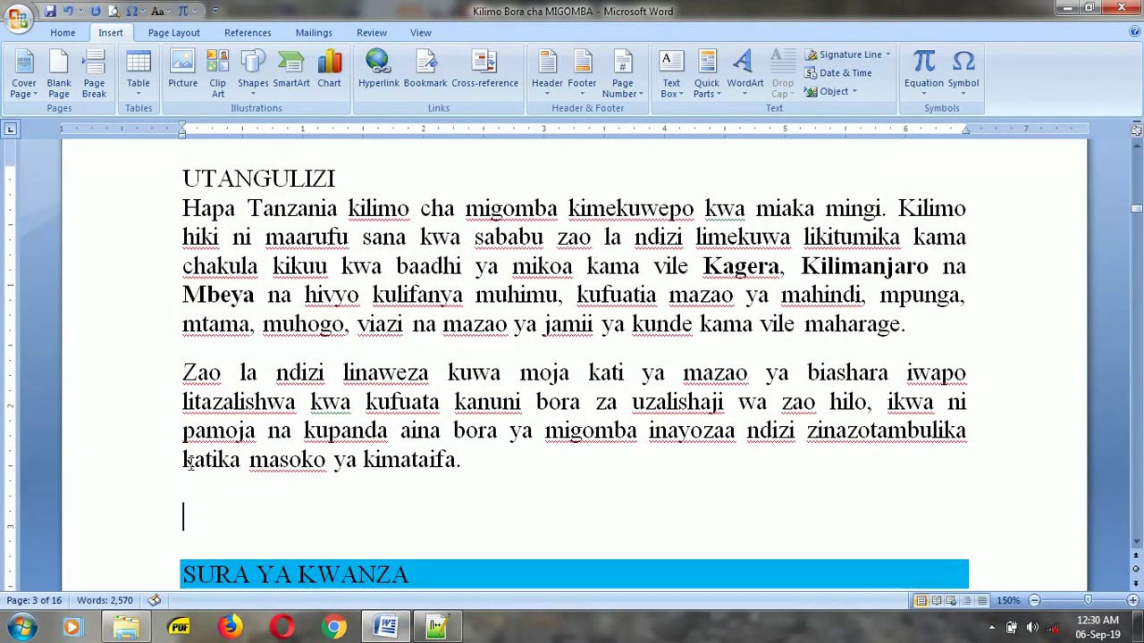
type("YALIYOMO")
left_click(196, 494)
left_click(196, 495)
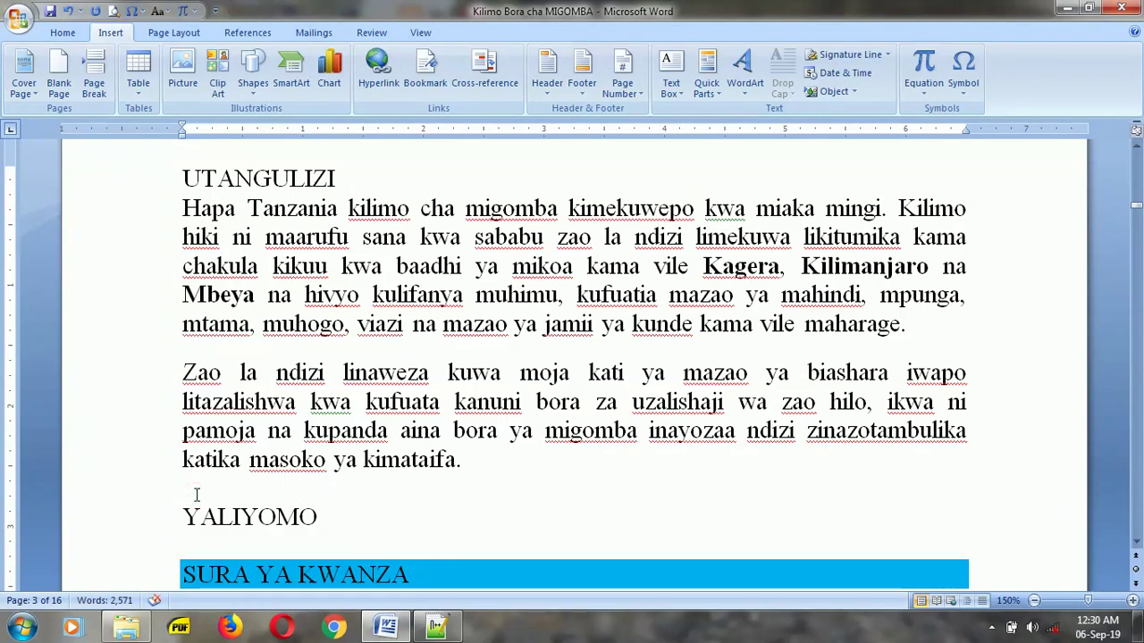
key("Return")
key("BackSpace")
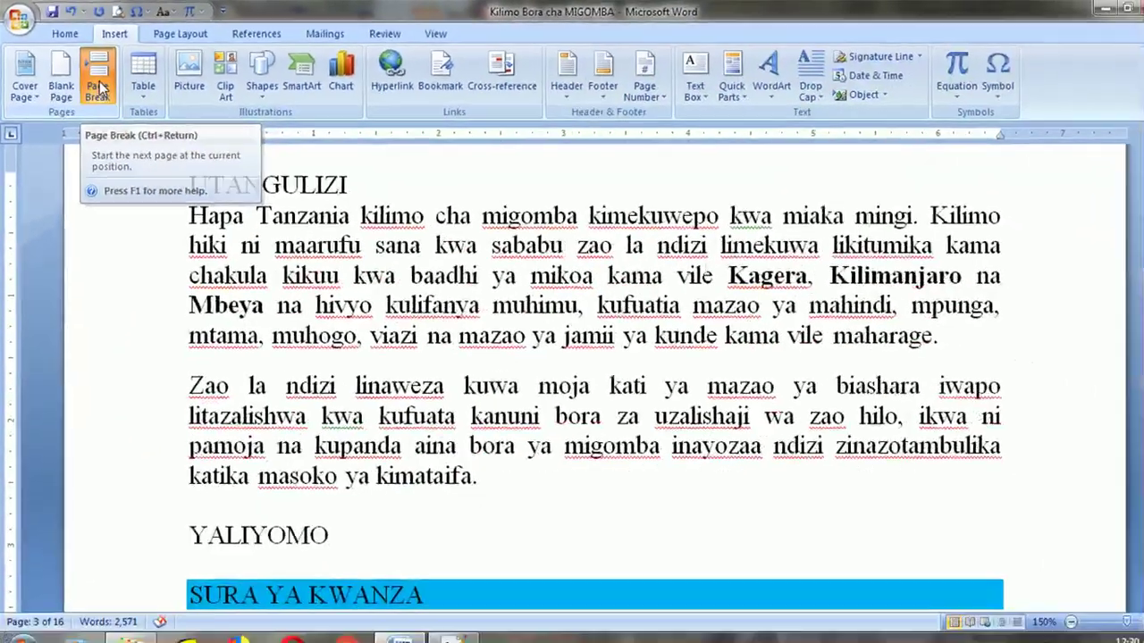
Move YALIYOMO onto its own page and add blank lines beneath it
left_click(176, 144)
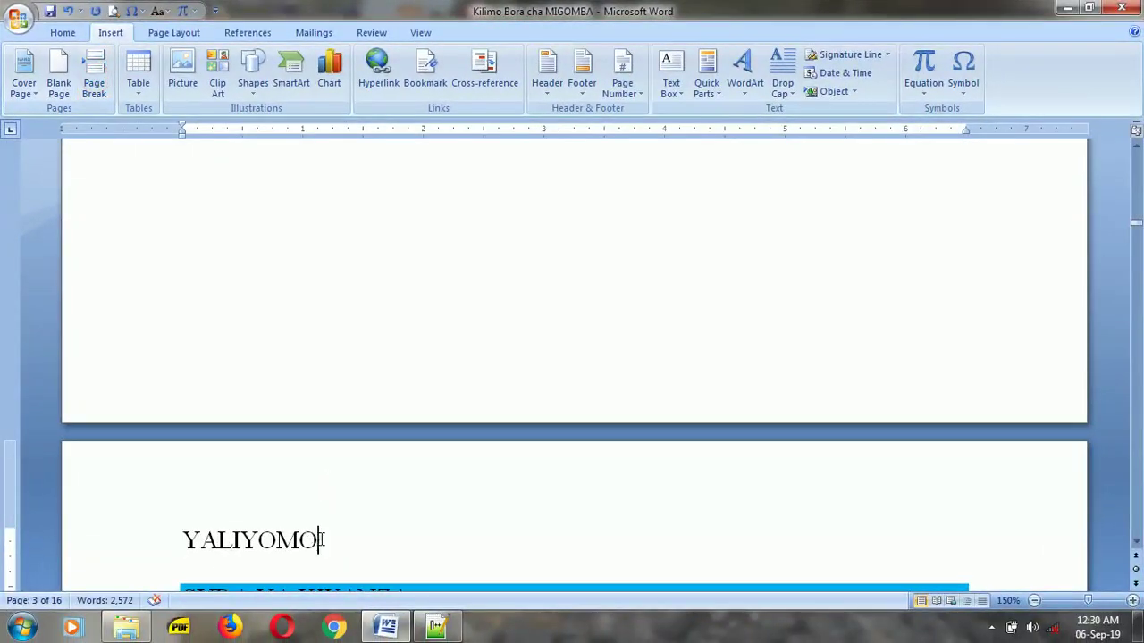
key("Return")
key("Return")
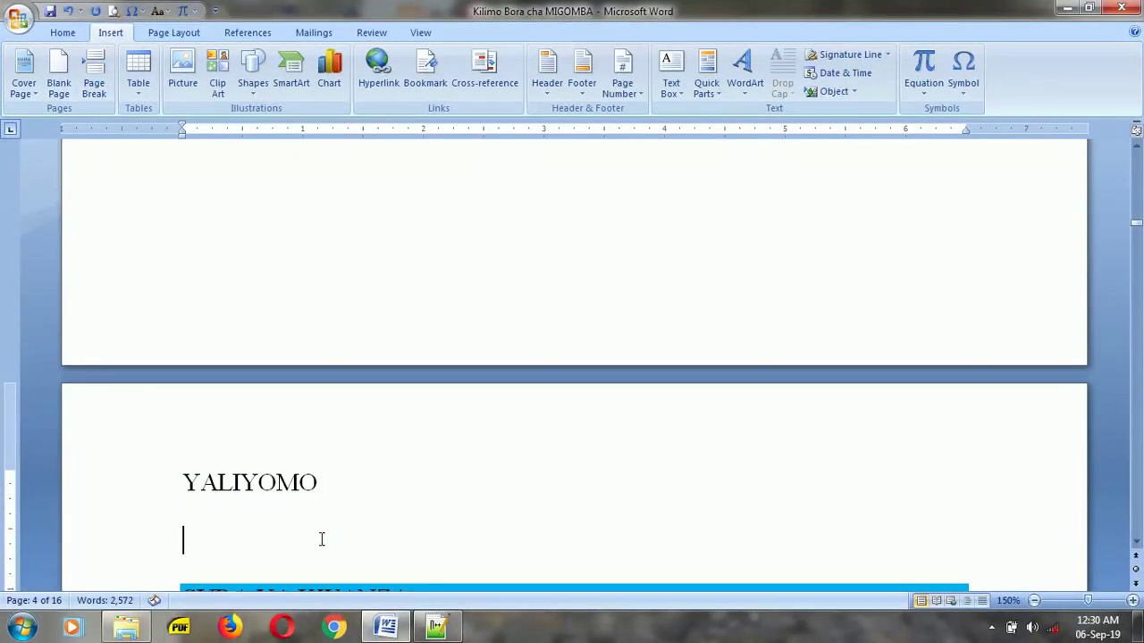
scroll(322, 539, "down", 3)
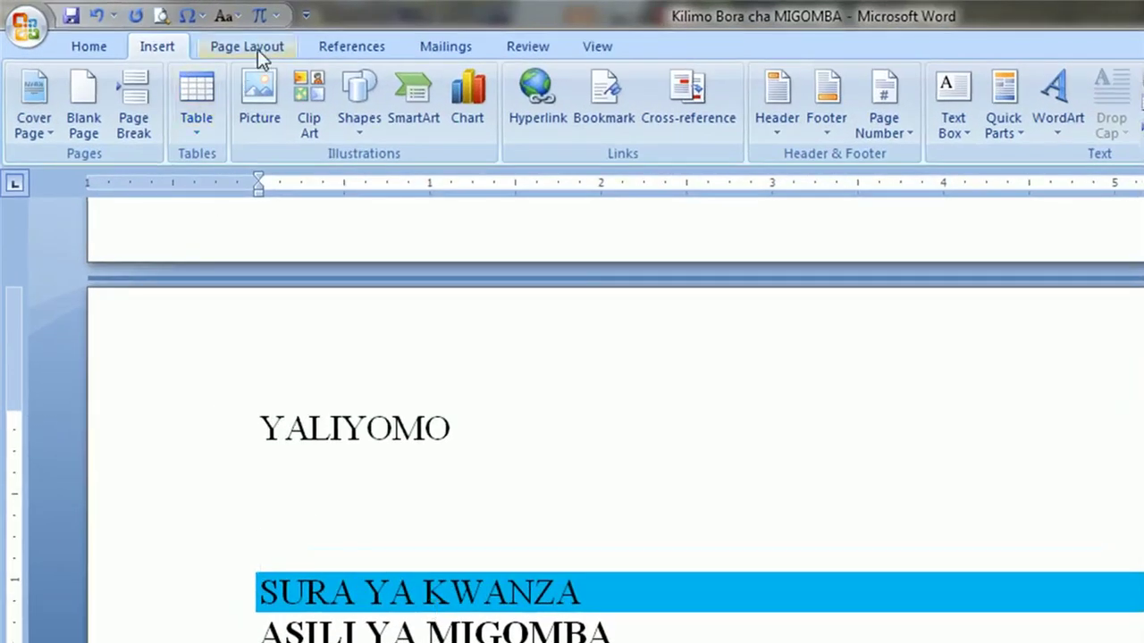
Insert a Next Page section break so SURA YA KWANZA starts a new section
left_click(259, 52)
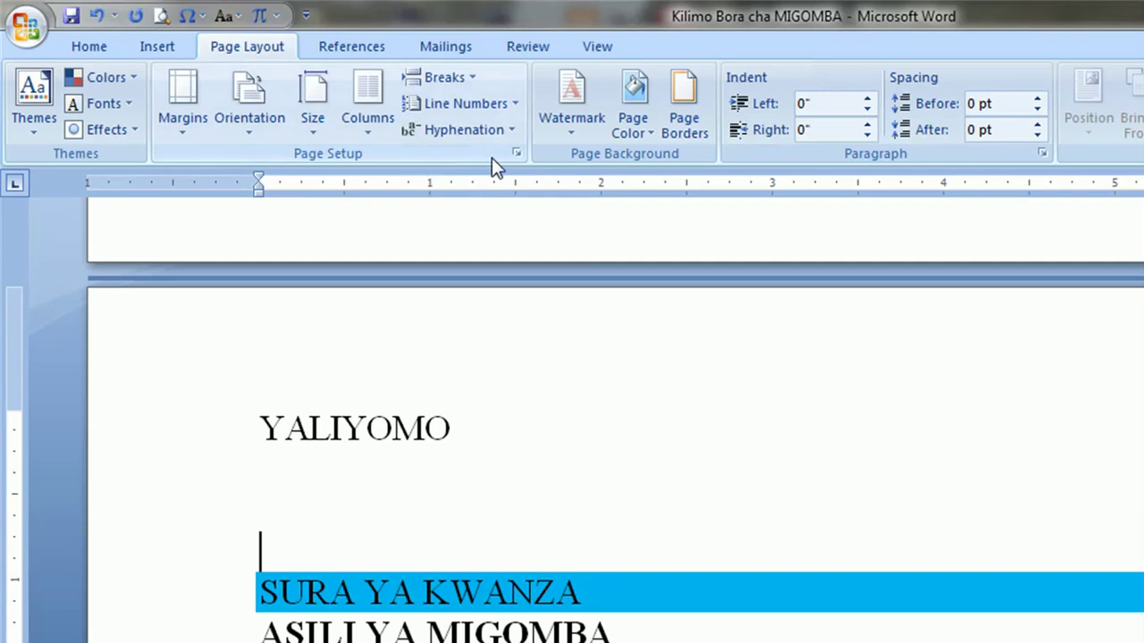
left_click(470, 78)
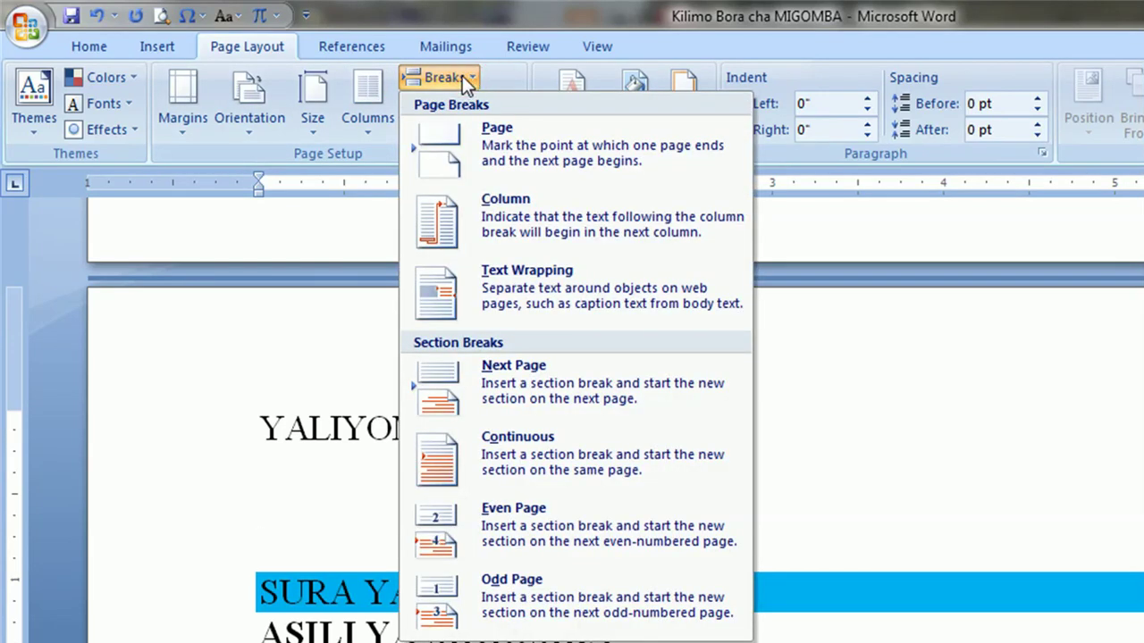
left_click(498, 375)
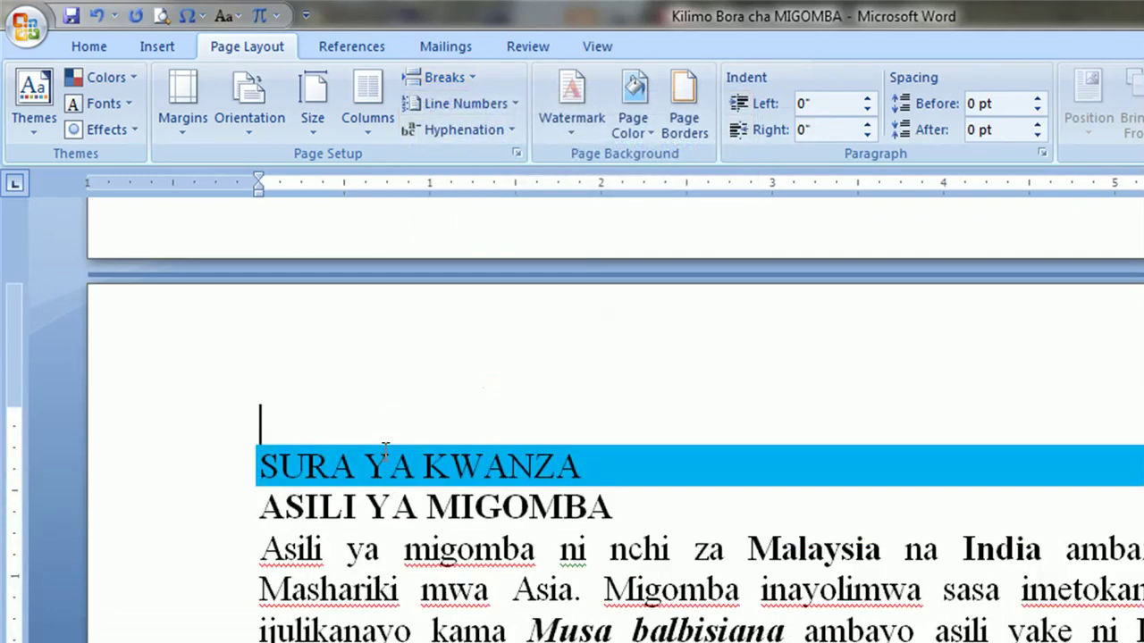
scroll(383, 465, "down", 5)
scroll(388, 518, "down", 10)
scroll(388, 518, "down", 10)
scroll(387, 517, "down", 10)
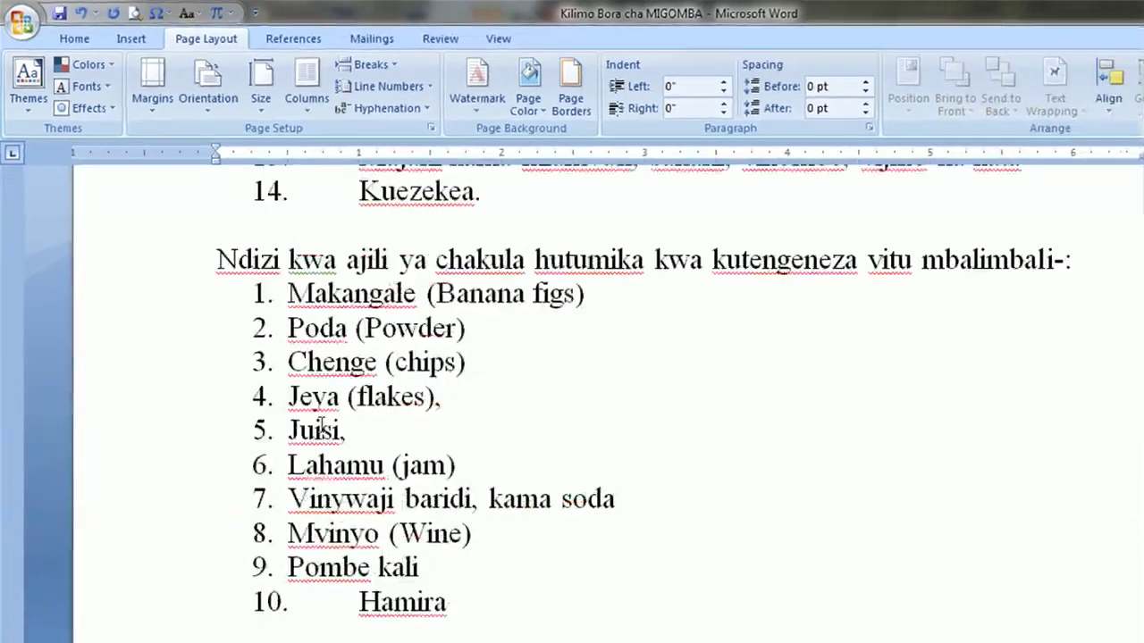
scroll(268, 355, "down", 5)
scroll(268, 355, "down", 5)
scroll(260, 352, "down", 1)
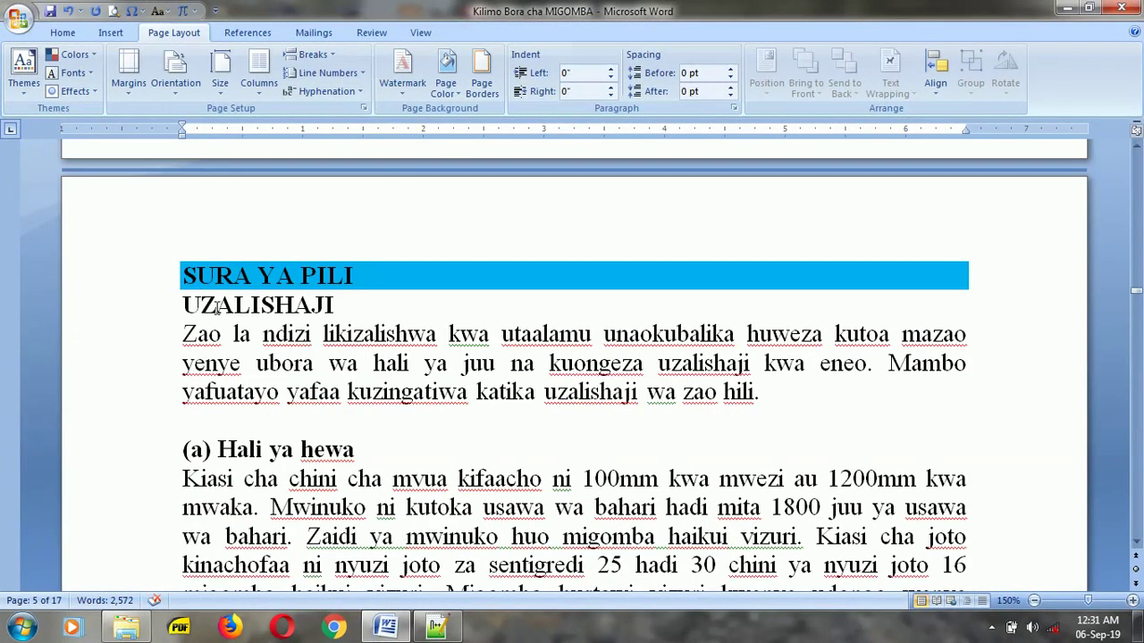
Put the cursor before SURA YA PILI and highlight the chapters item on line 9 of the notes
left_click(182, 240)
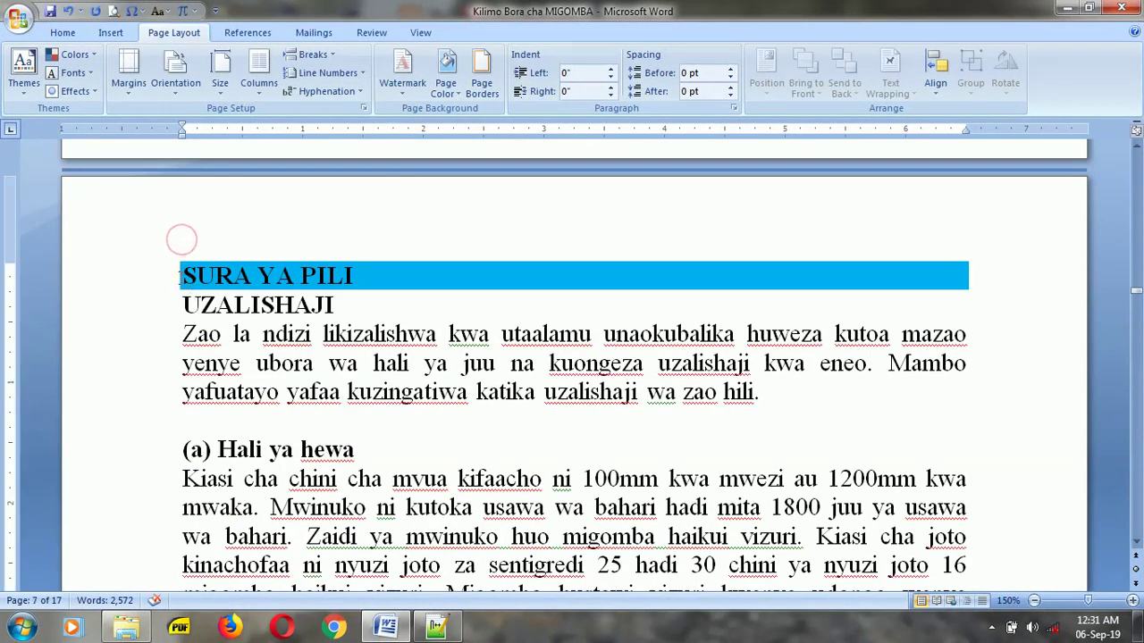
left_click(190, 276)
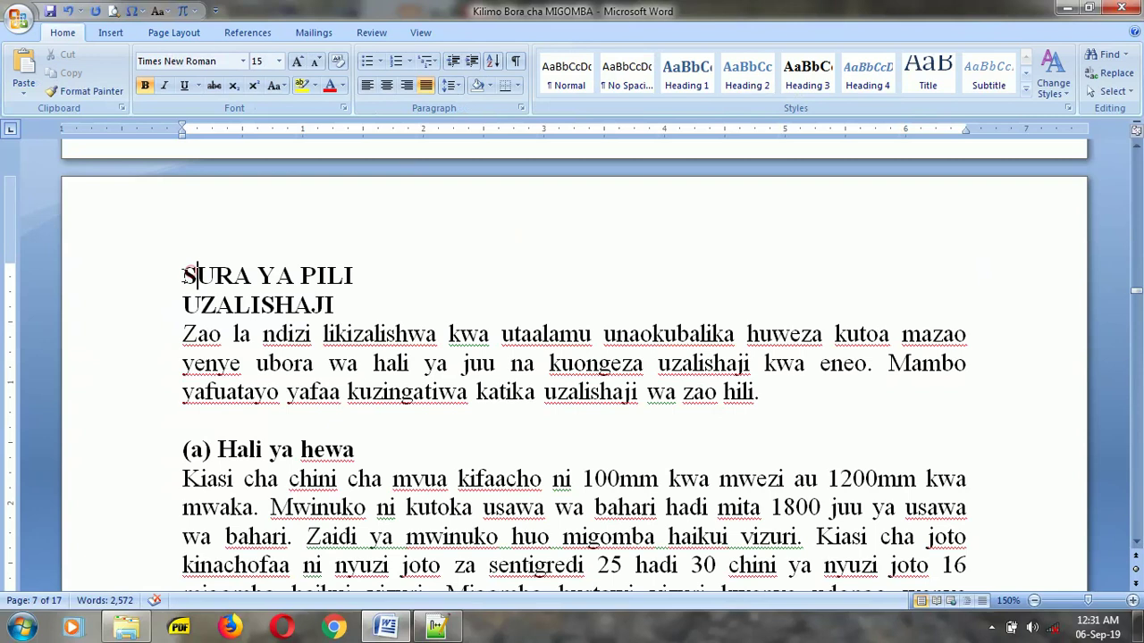
left_click(111, 36)
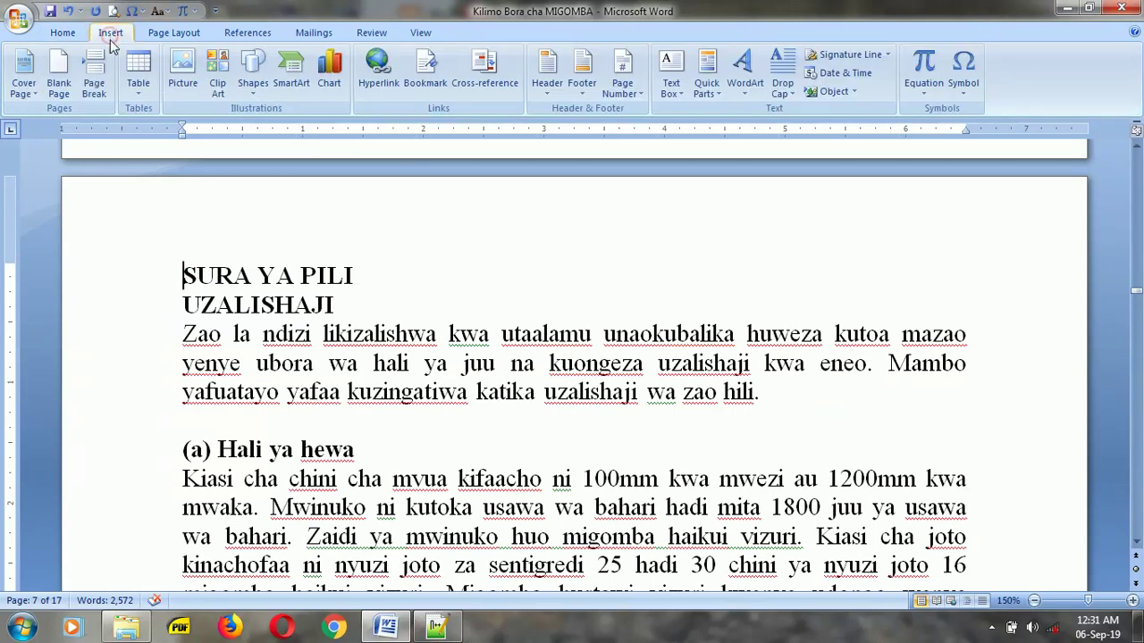
left_click(435, 628)
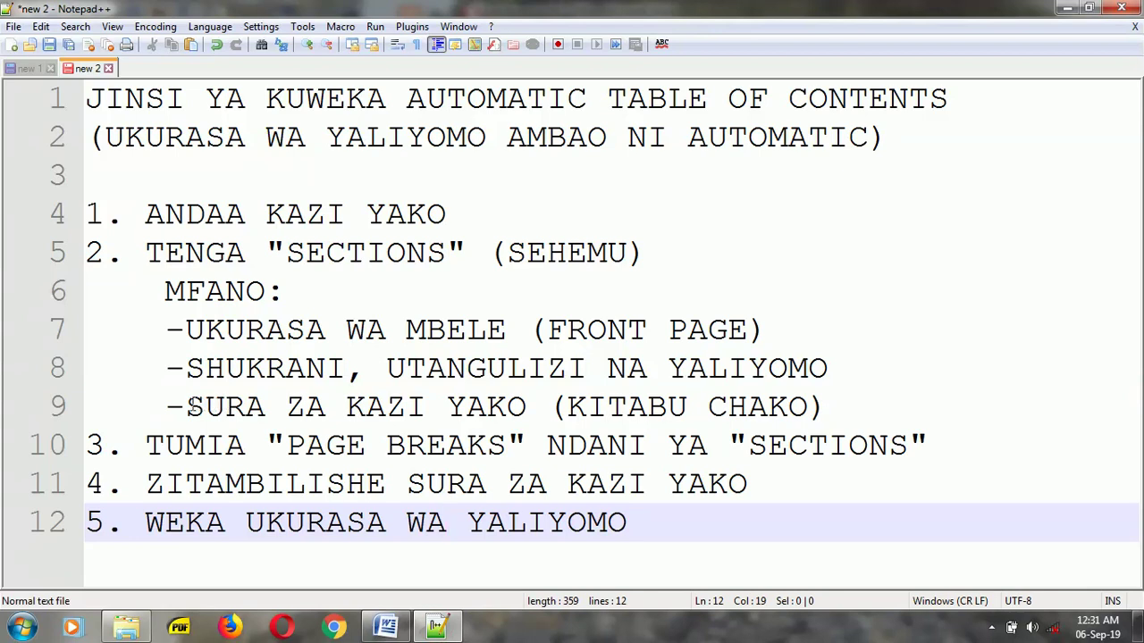
left_click_drag(185, 407, 505, 406)
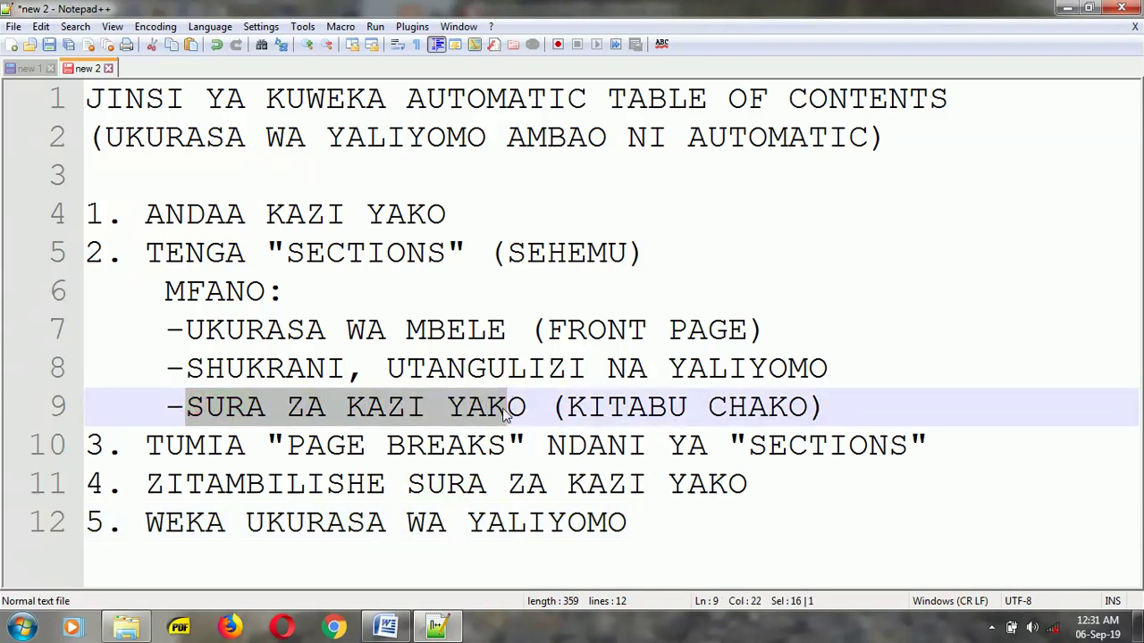
left_click(386, 627)
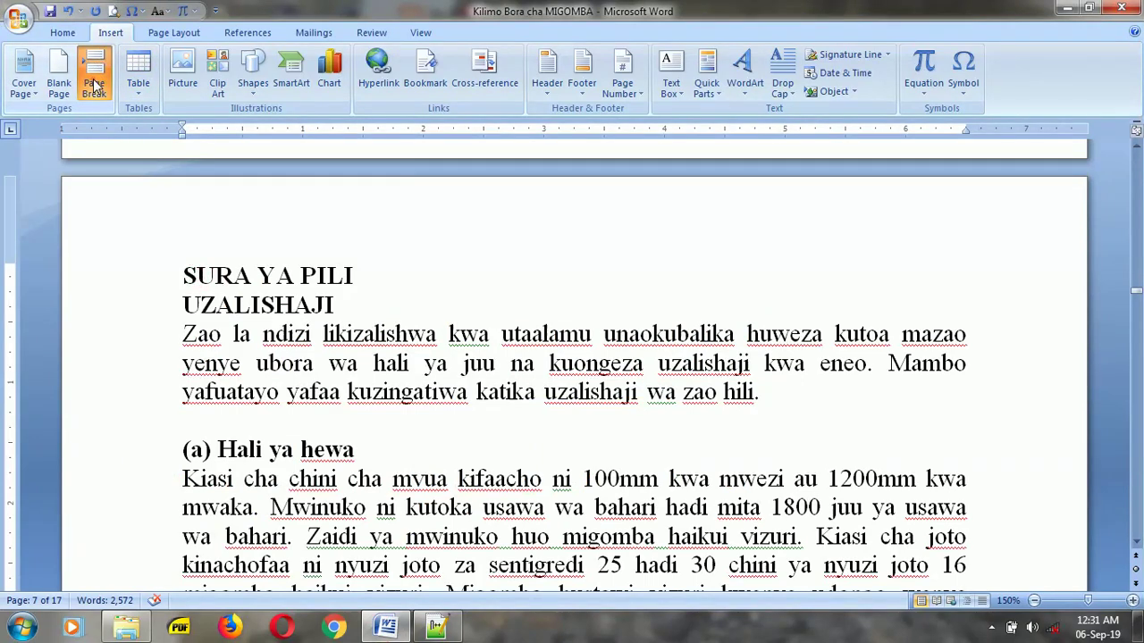
Insert a page break so SURA YA PILI begins on a new page
left_click(94, 84)
scroll(268, 474, "down", 1)
scroll(258, 390, "down", 8)
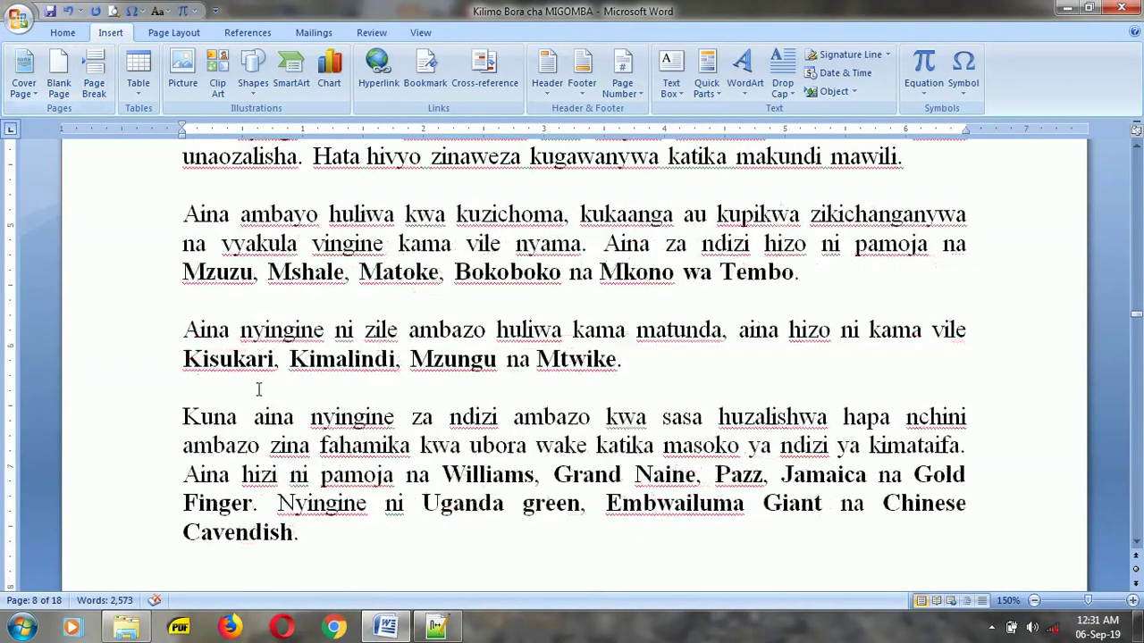
scroll(258, 389, "down", 5)
scroll(259, 389, "down", 5)
scroll(258, 390, "down", 3)
scroll(256, 389, "down", 4)
scroll(257, 390, "down", 4)
scroll(257, 390, "down", 3)
scroll(257, 390, "down", 4)
scroll(257, 387, "up", 1)
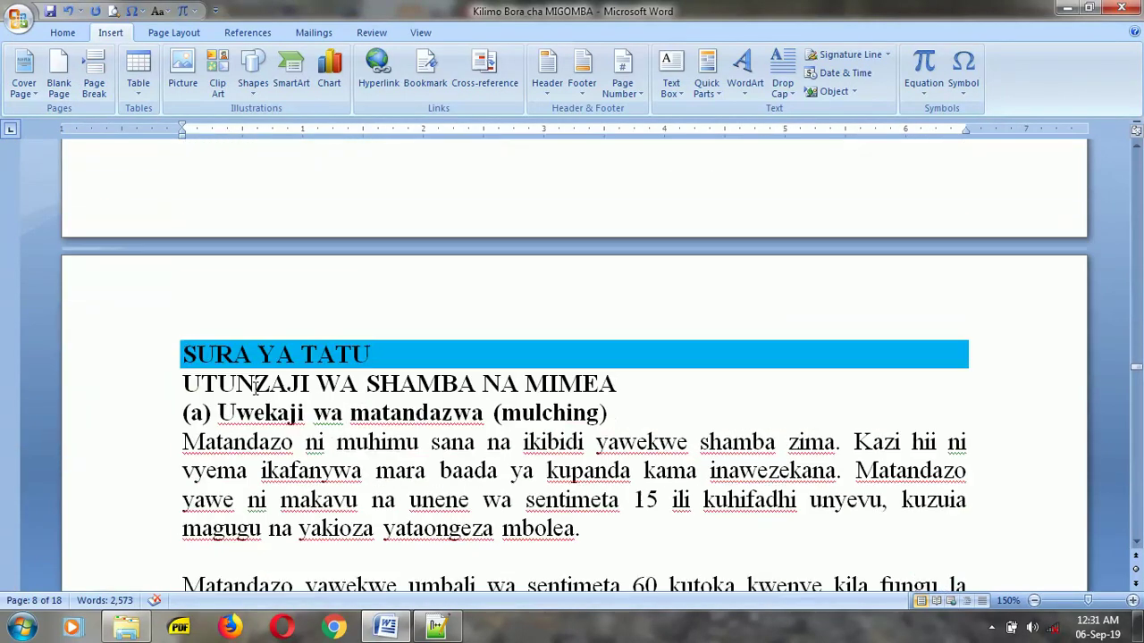
Insert a page break before SURA YA TATU so it starts a fresh page
left_click(135, 358)
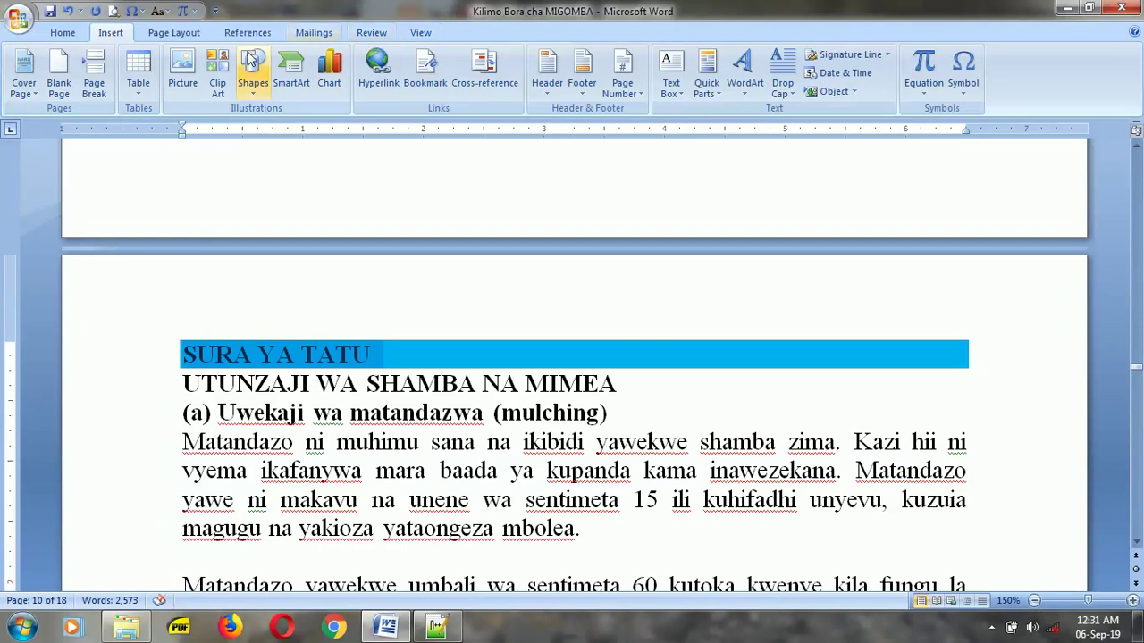
left_click(64, 32)
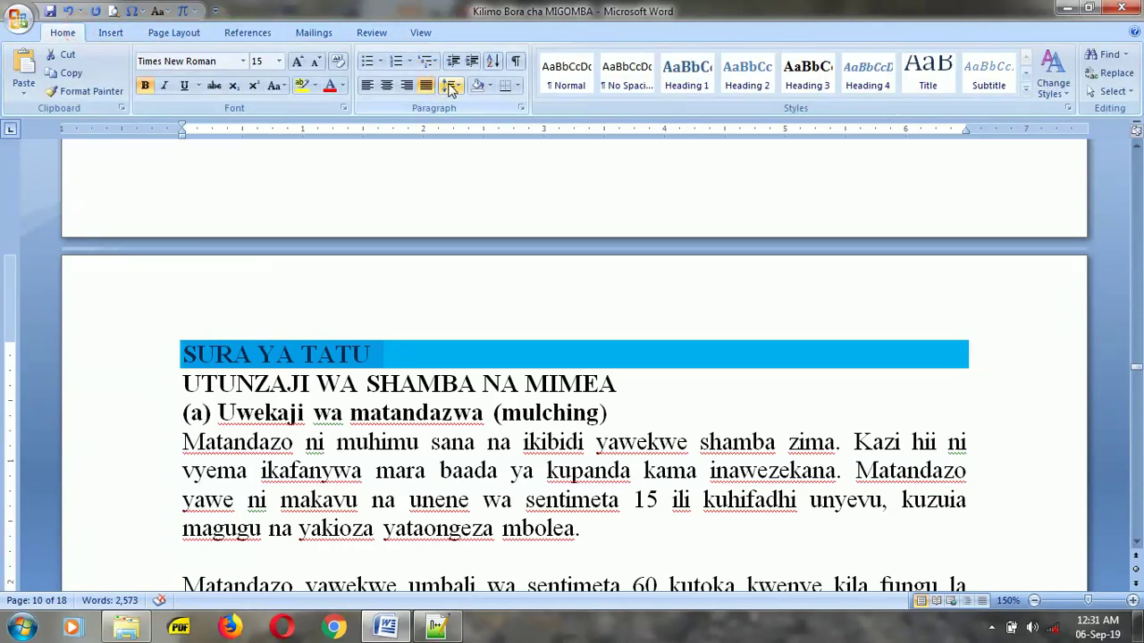
left_click(175, 355)
left_click(131, 32)
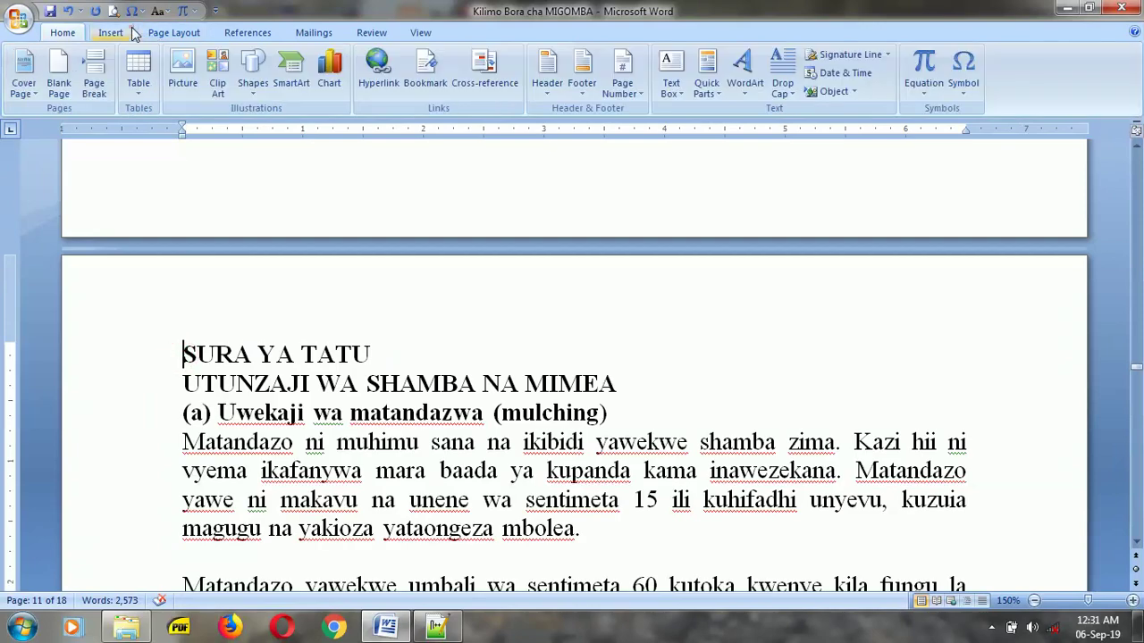
left_click(94, 76)
Scroll down to the SURA YA NNE heading and select it
scroll(338, 430, "down", 15)
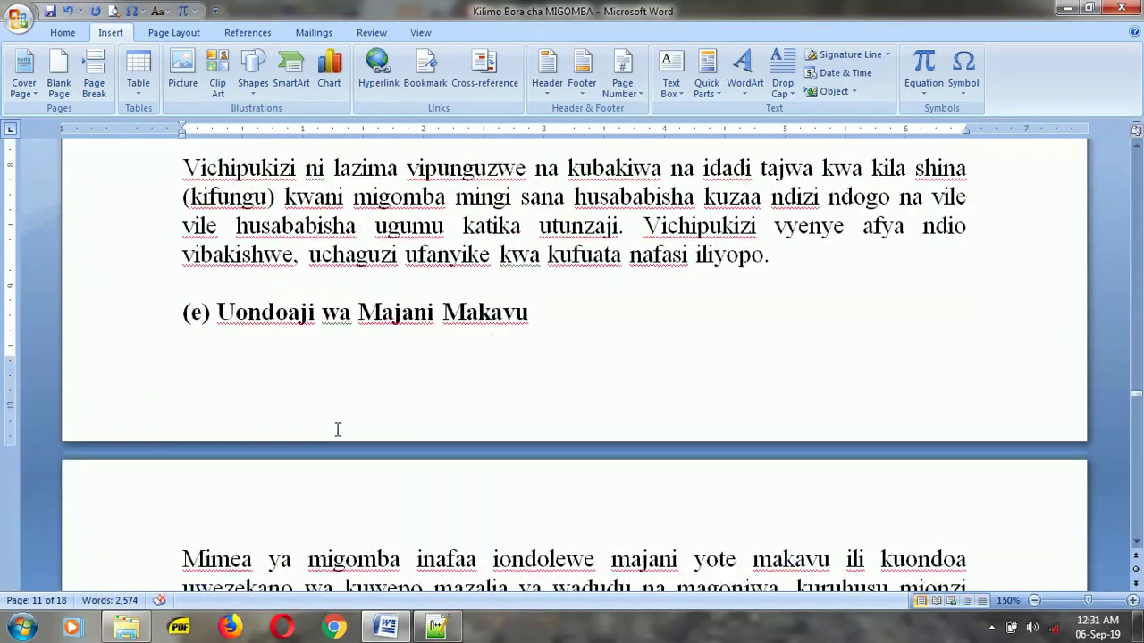
scroll(337, 430, "down", 5)
scroll(335, 426, "down", 5)
scroll(330, 421, "down", 4)
scroll(328, 415, "down", 5)
scroll(328, 416, "down", 15)
scroll(328, 416, "up", 2)
left_click(173, 256)
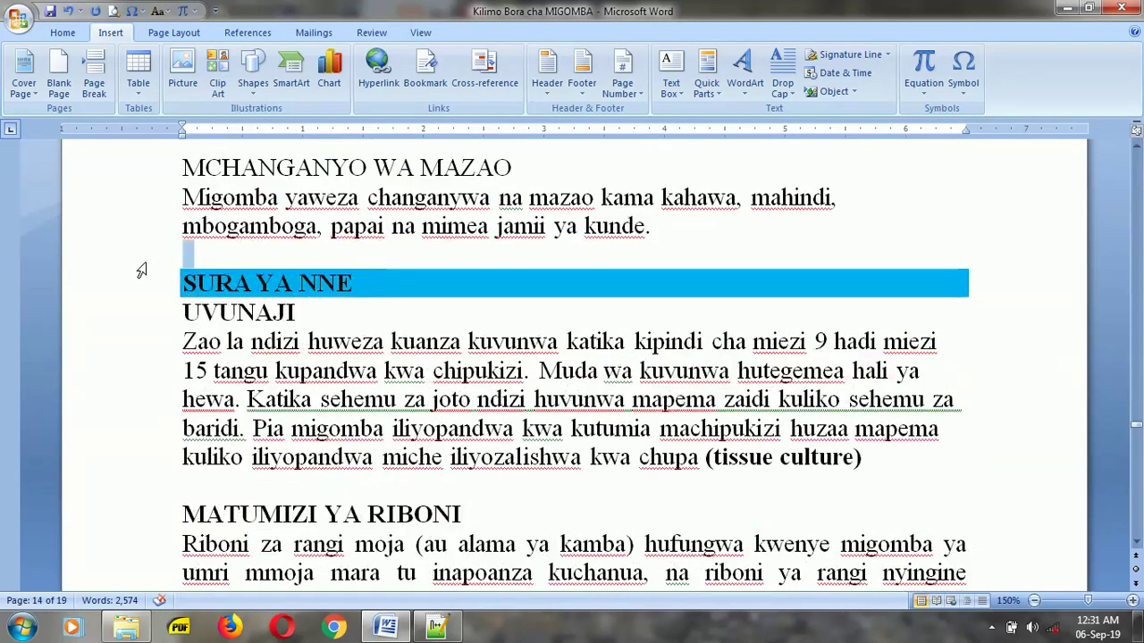
left_click(141, 273)
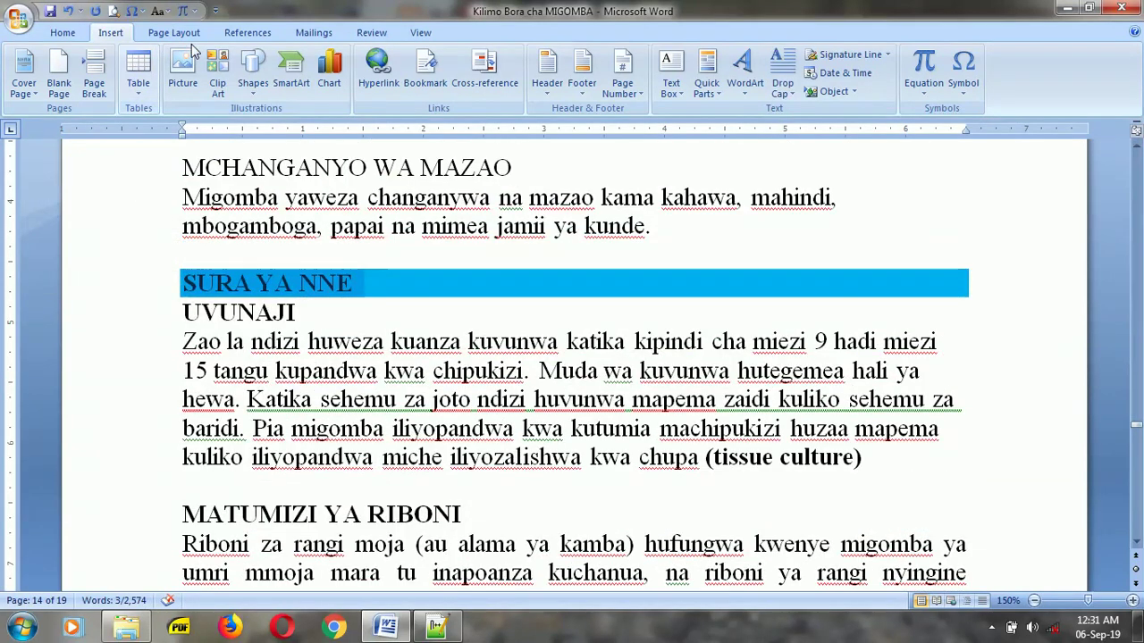
Remove the cyan shading from SURA YA NNE and push it onto a new page
left_click(64, 34)
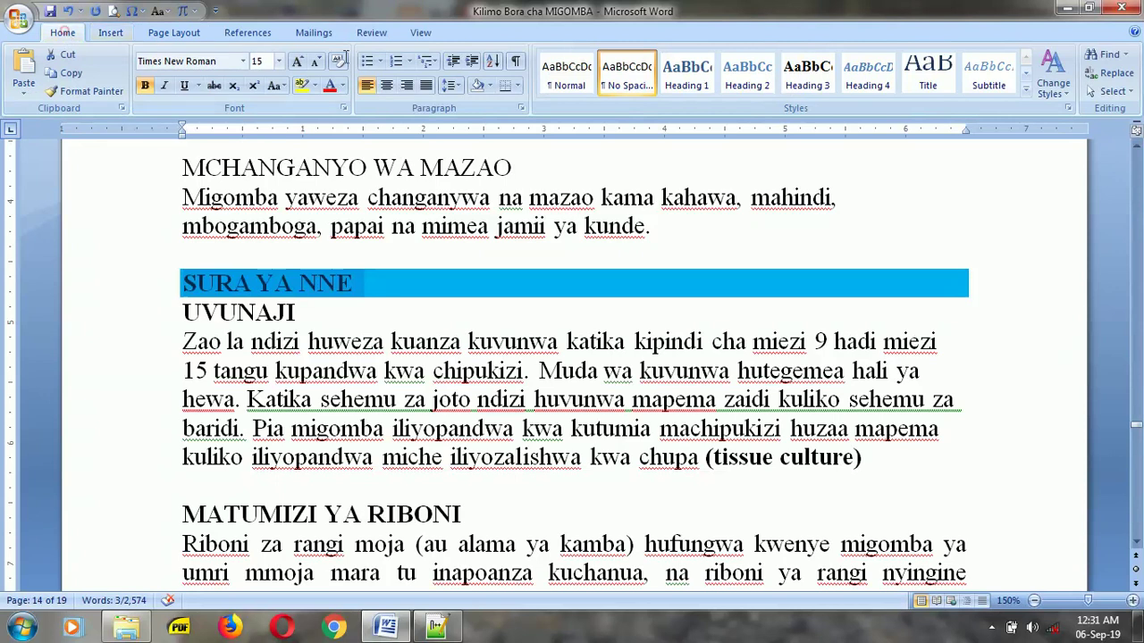
left_click(477, 84)
left_click(198, 284)
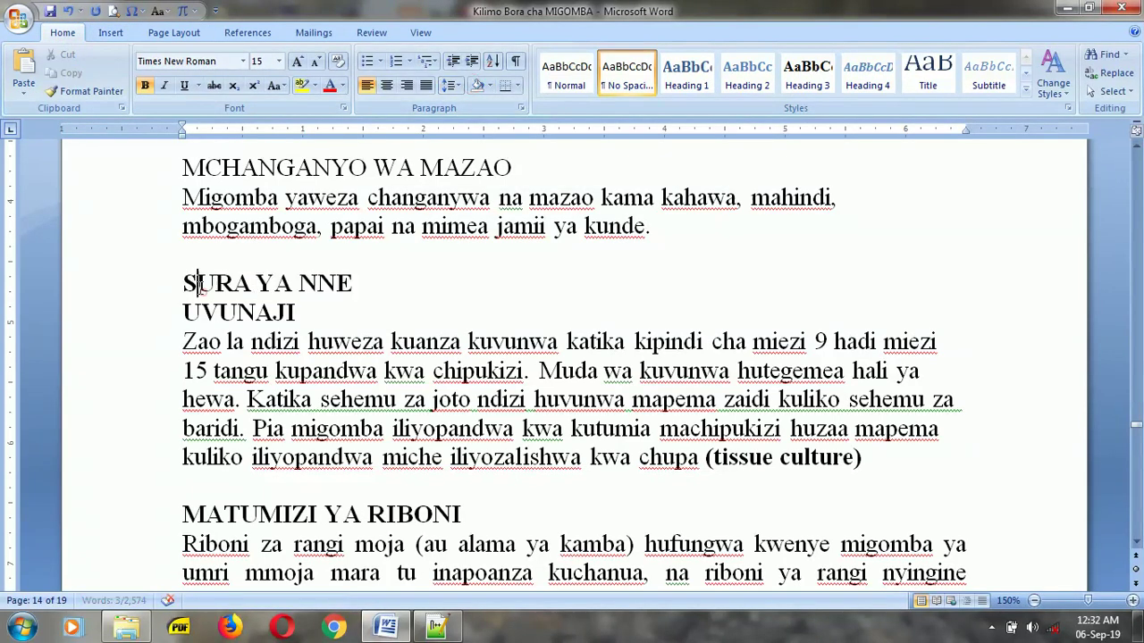
left_click(108, 33)
left_click(94, 84)
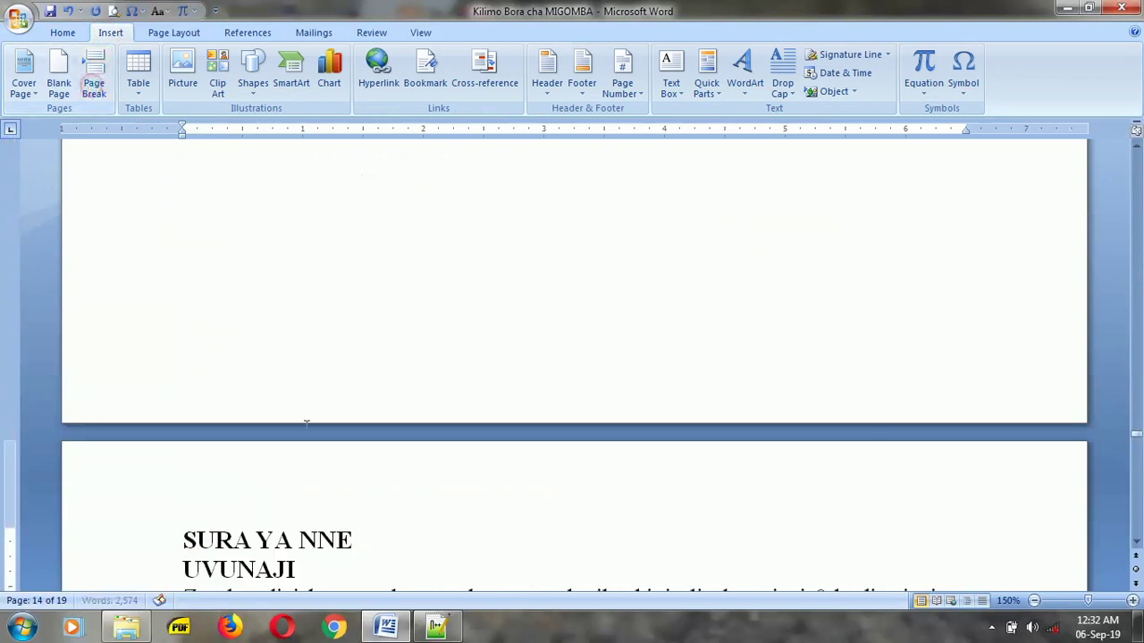
scroll(259, 450, "down", 4)
scroll(259, 450, "down", 5)
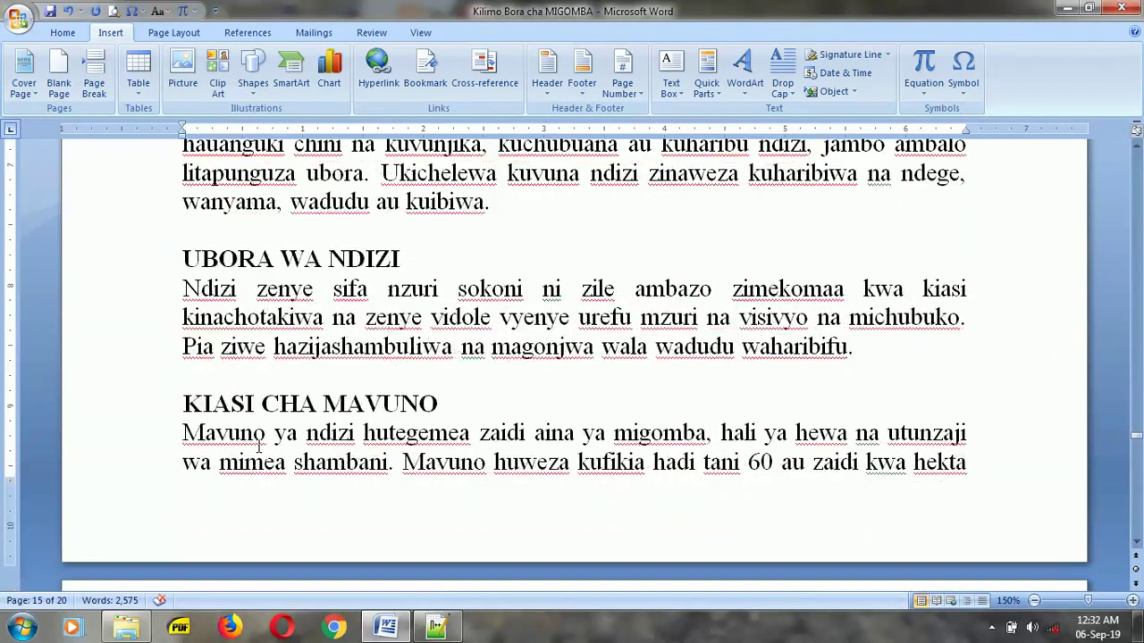
scroll(258, 445, "down", 5)
scroll(255, 440, "down", 3)
scroll(256, 436, "down", 3)
scroll(256, 437, "down", 3)
Give SURA YA TANO its own page after removing a stray break, then check the 20-page layout
left_click(148, 277)
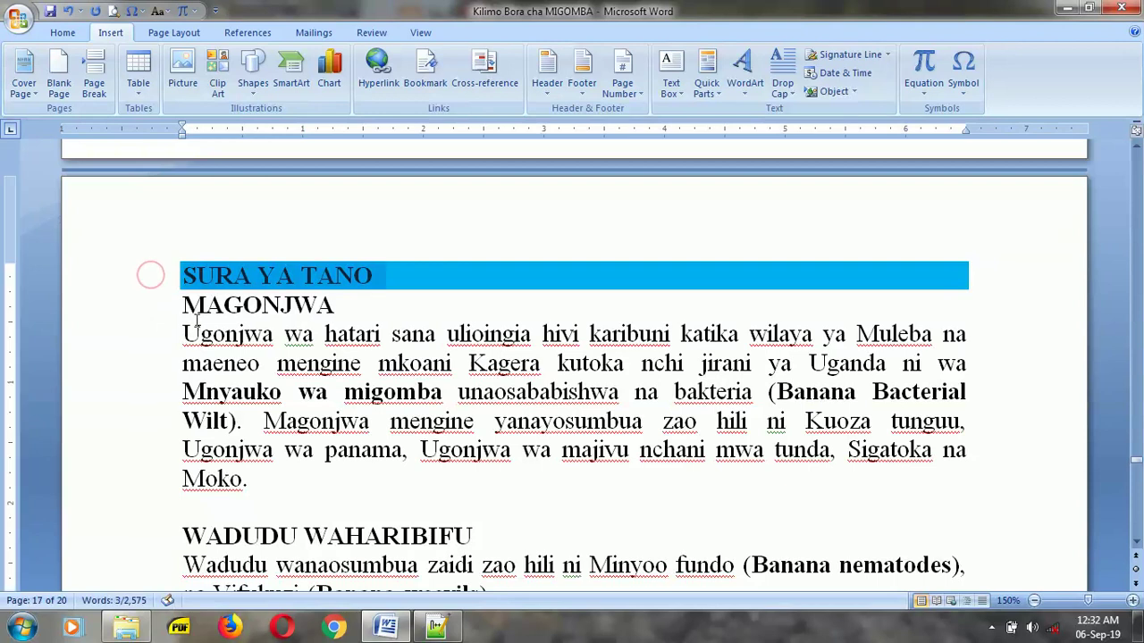
key("Right")
key("Return")
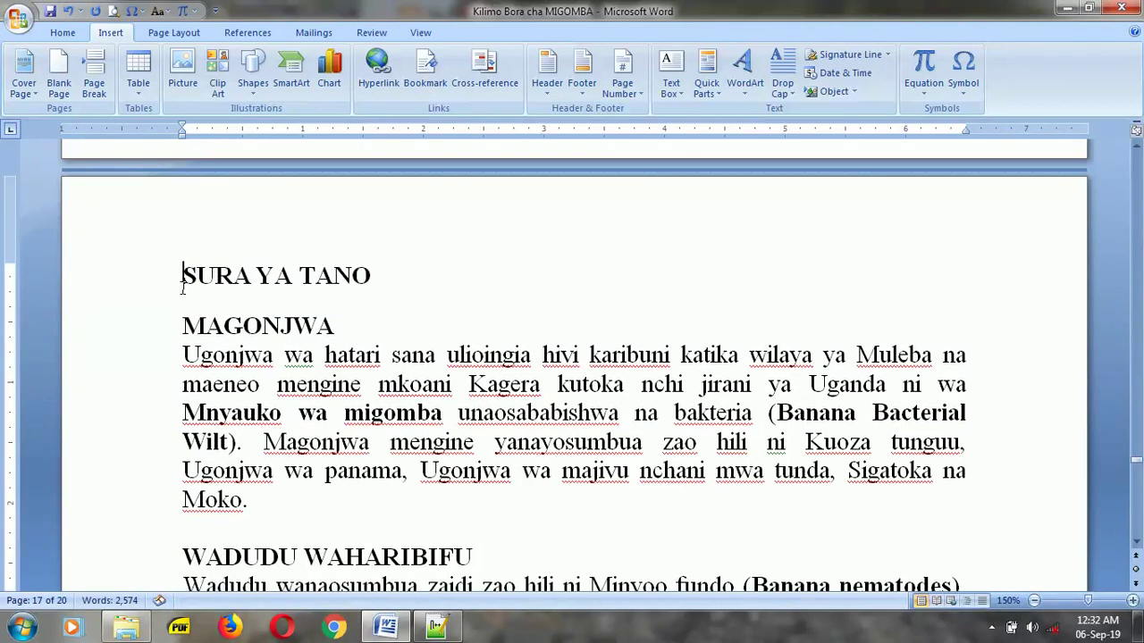
key("BackSpace")
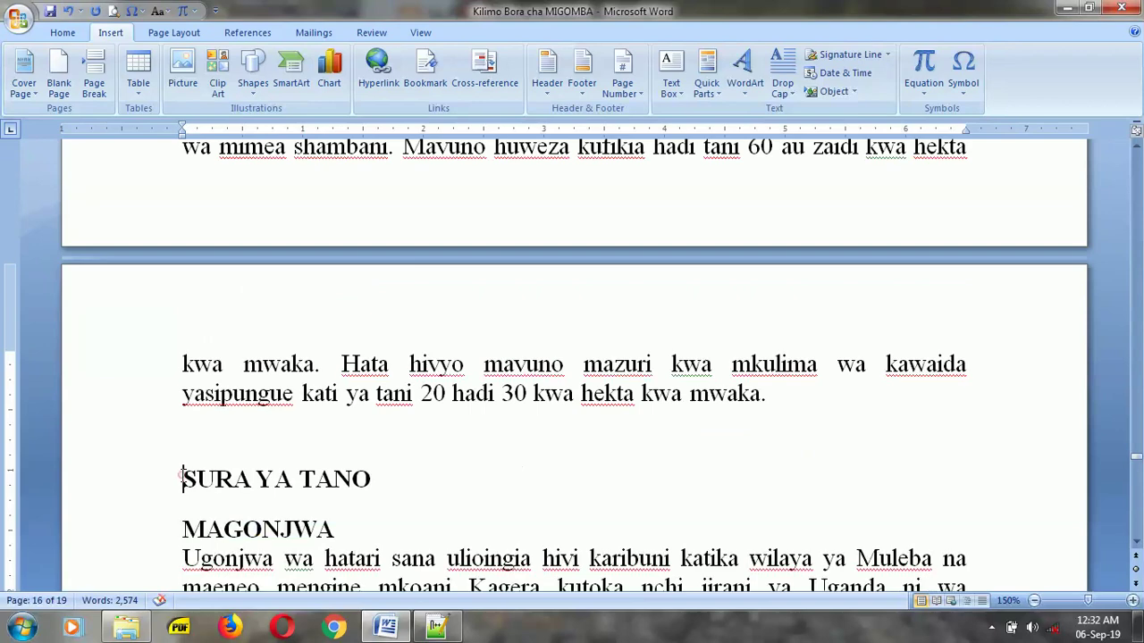
left_click(94, 75)
scroll(337, 540, "down", 4)
scroll(295, 482, "down", 2)
scroll(268, 447, "down", 5)
scroll(242, 419, "down", 5)
scroll(243, 420, "down", 6)
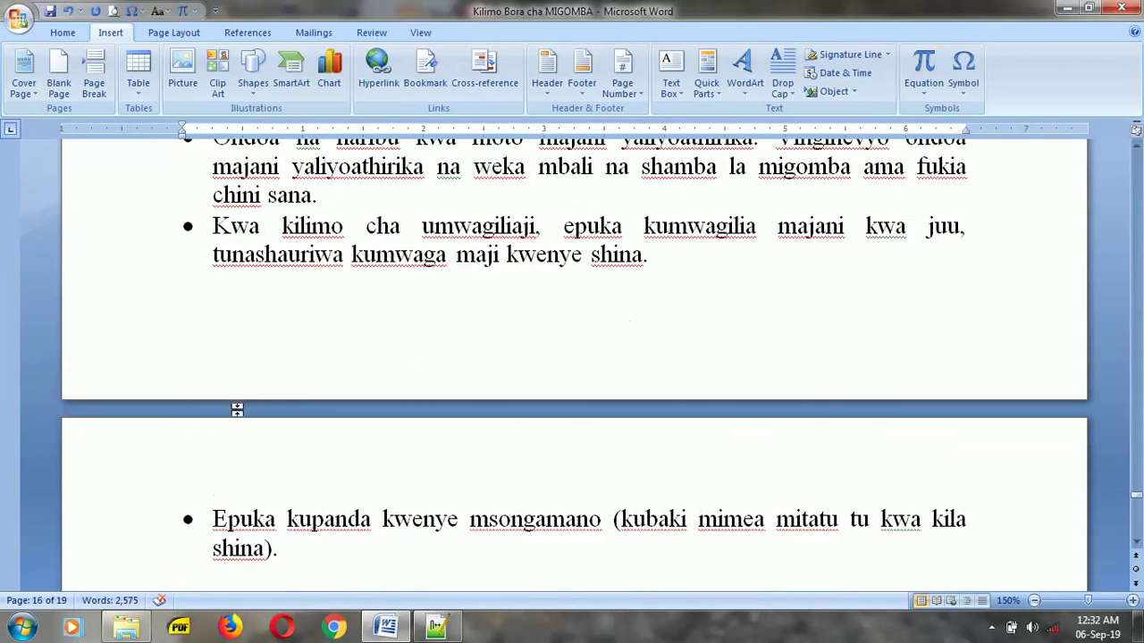
scroll(259, 411, "up", 3)
scroll(269, 402, "up", 5)
scroll(285, 415, "down", 5)
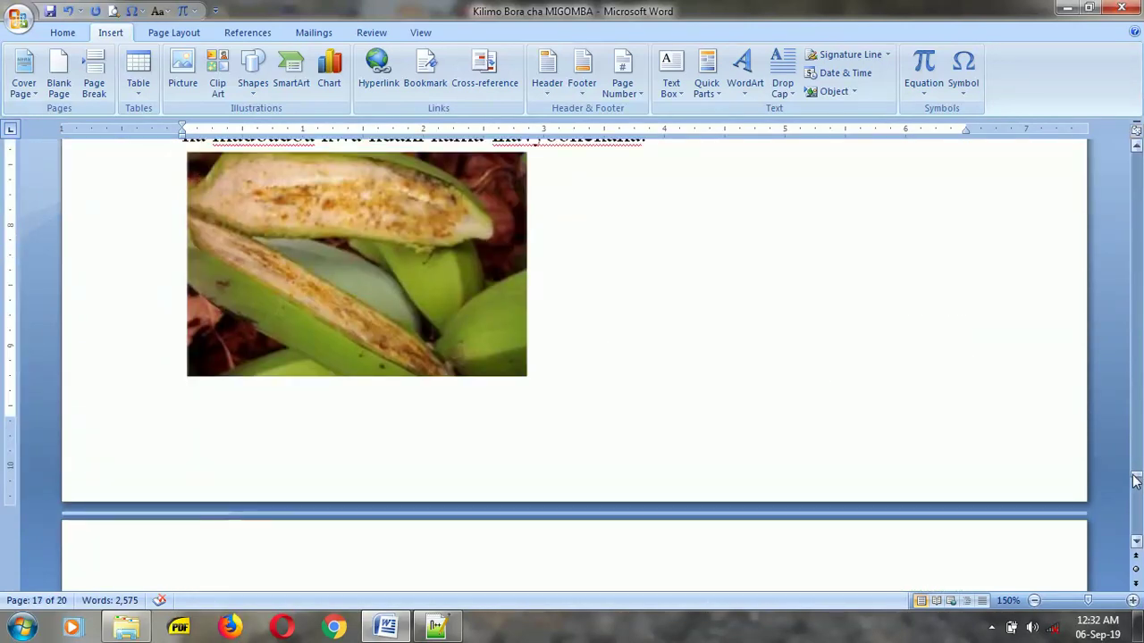
left_click_drag(1135, 481, 1136, 197)
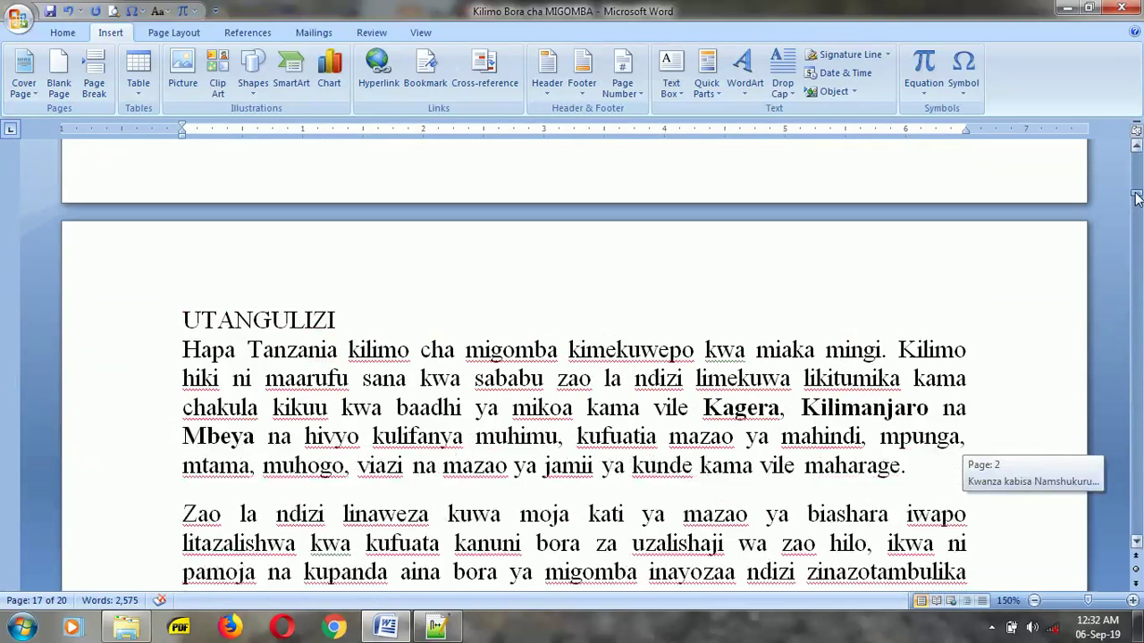
Review steps 3 and 4 of the Notepad++ notes on page breaks and marking chapters
left_click(436, 628)
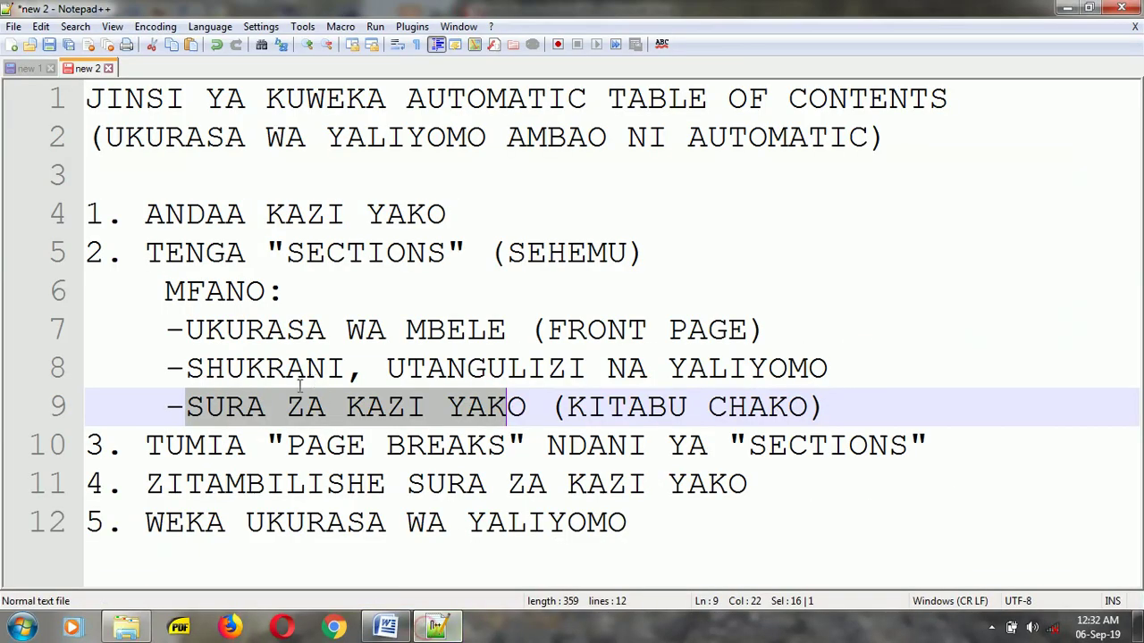
left_click(211, 444)
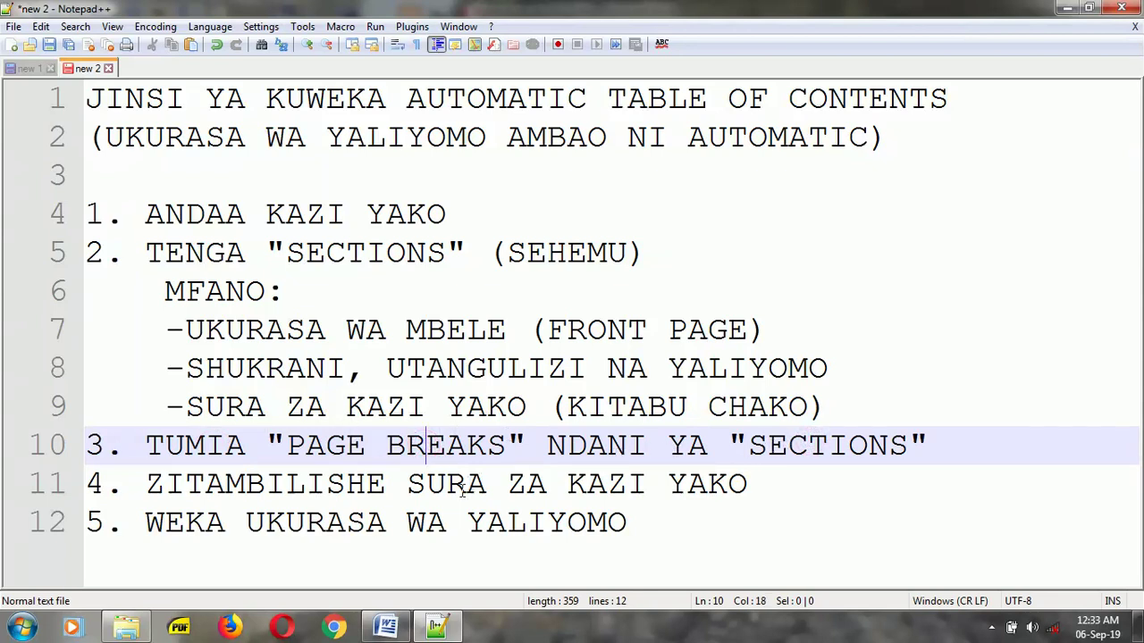
left_click(606, 487)
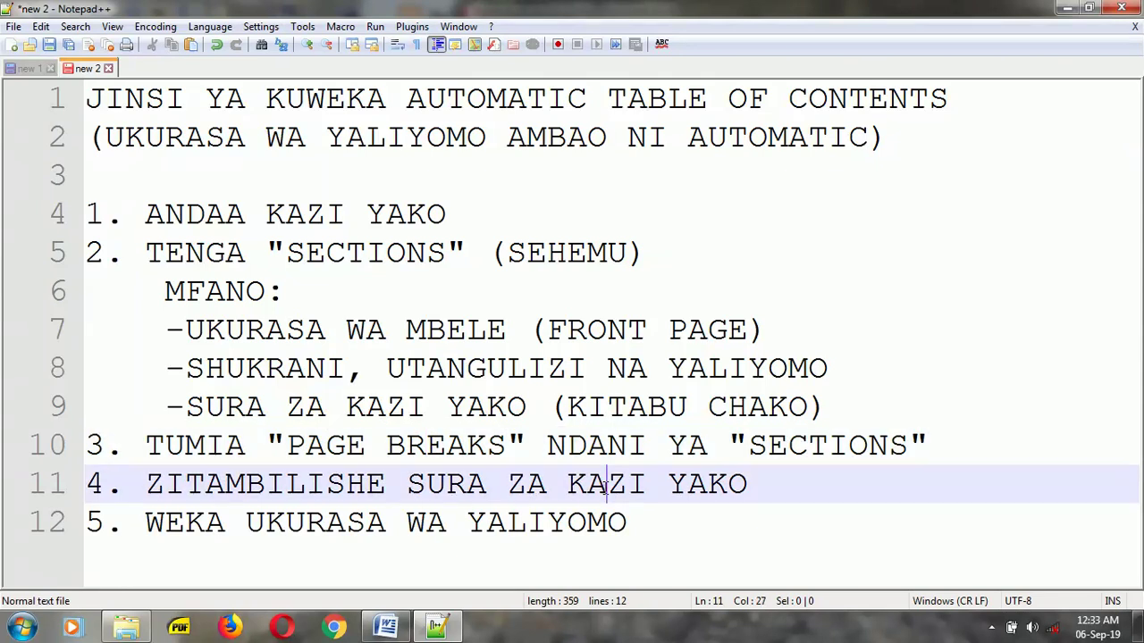
Go back to the title page in Word and switch the view to One Page
left_click(390, 622)
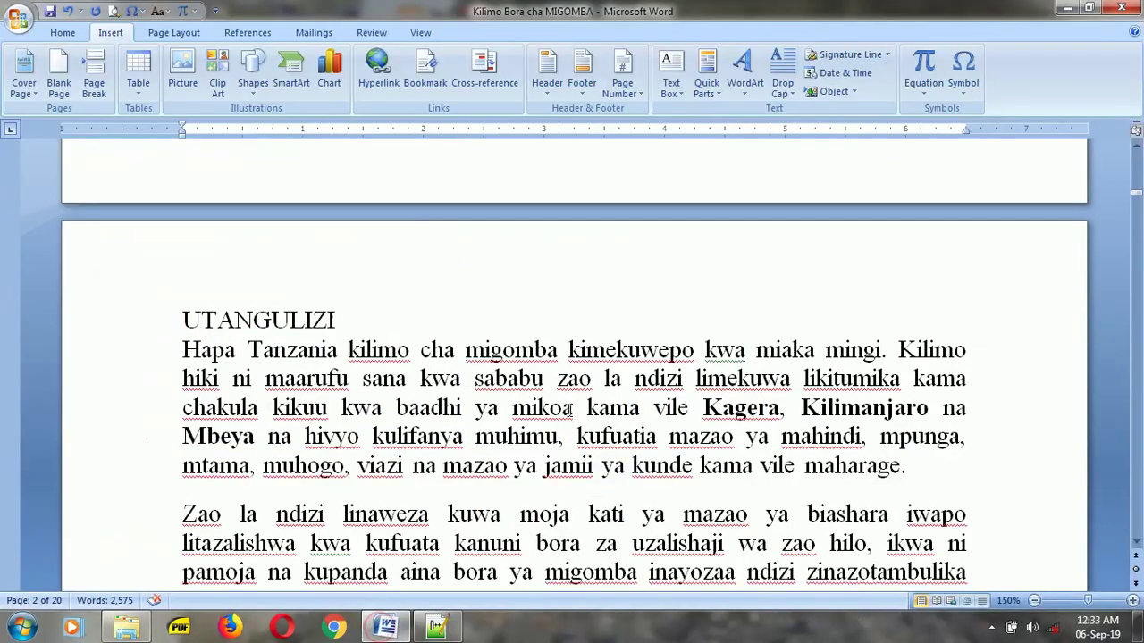
scroll(613, 374, "up", 5)
scroll(447, 497, "up", 3)
scroll(429, 485, "up", 3)
scroll(424, 474, "up", 3)
scroll(424, 470, "up", 3)
left_click(396, 297)
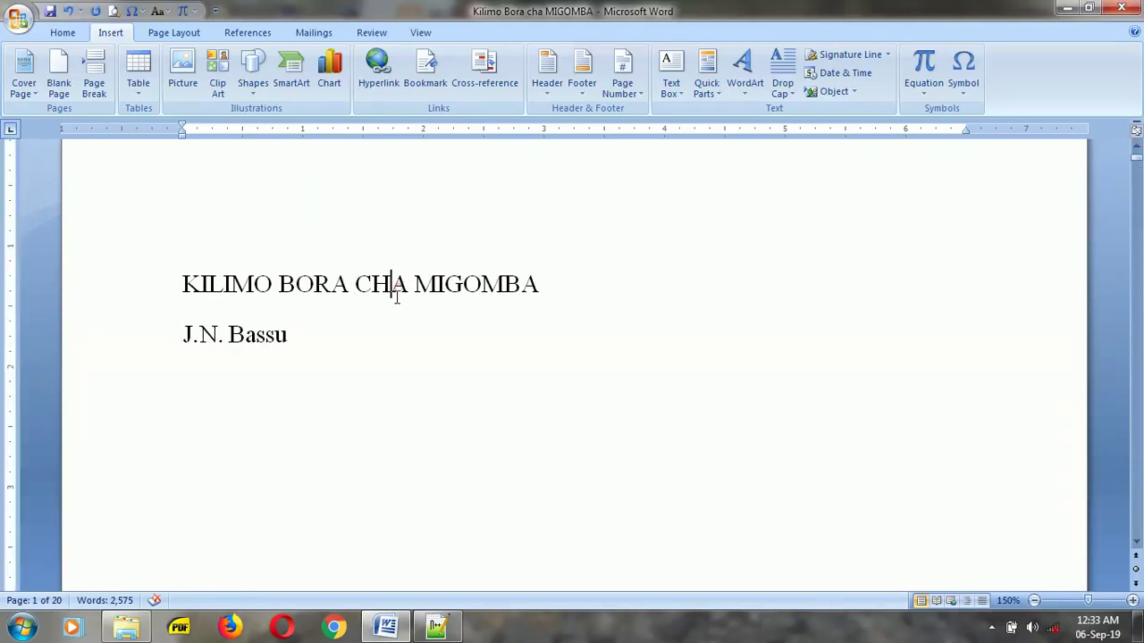
left_click_drag(150, 277, 155, 344)
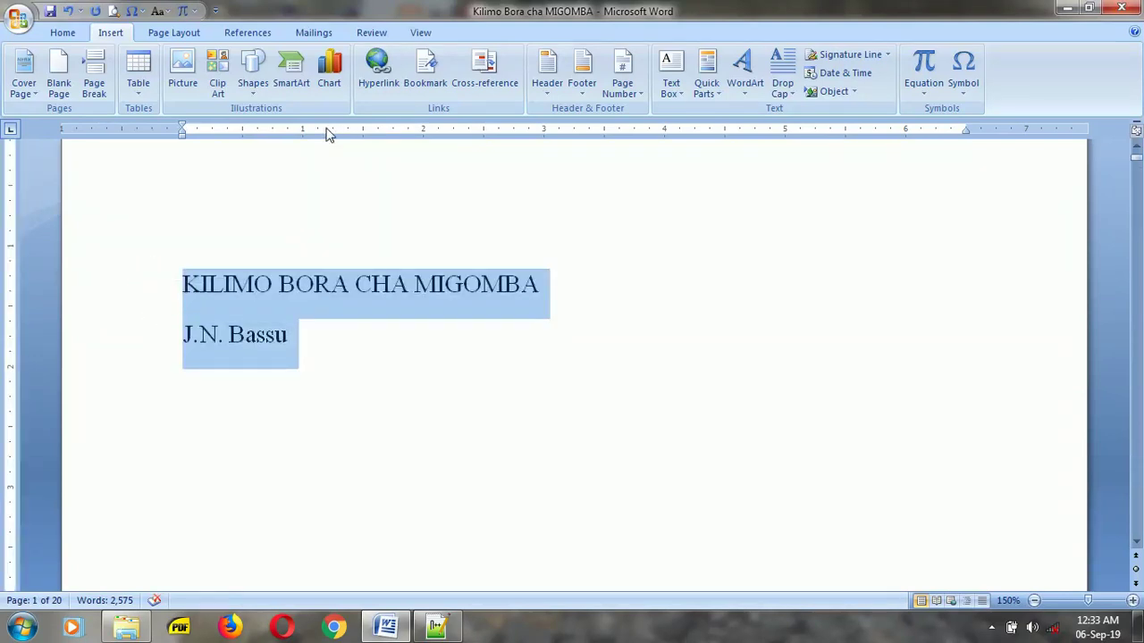
left_click(420, 33)
left_click(490, 54)
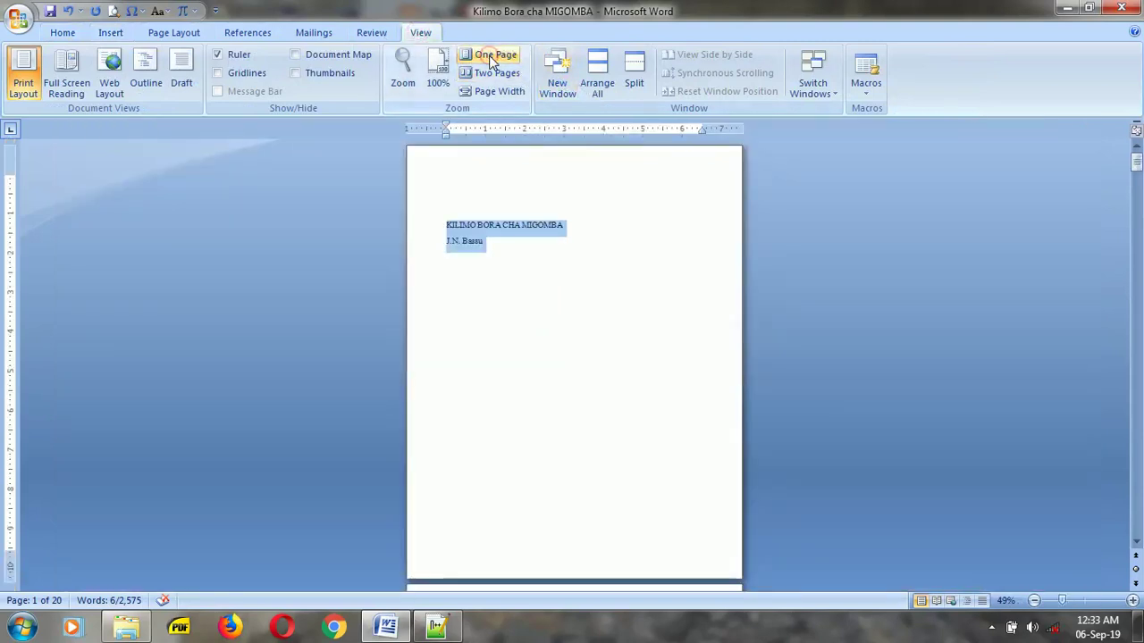
Push the title and author lines down three lines and centre them
left_click(448, 226)
key("Return")
key("Return")
key("Return")
left_click_drag(417, 272, 418, 289)
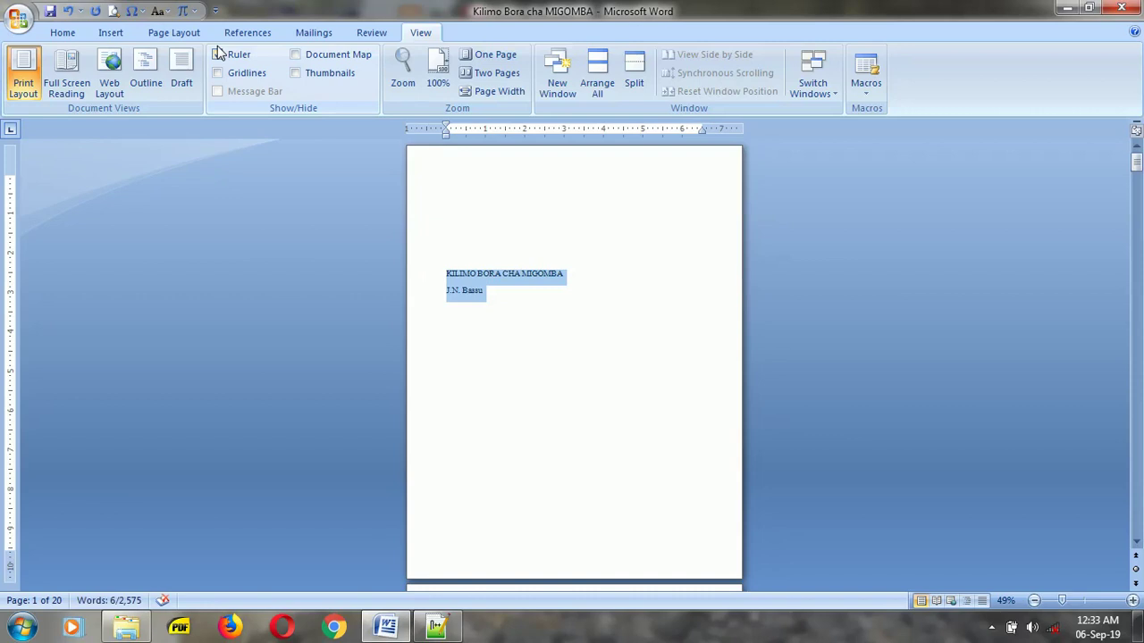
key("ctrl+e")
left_click(111, 33)
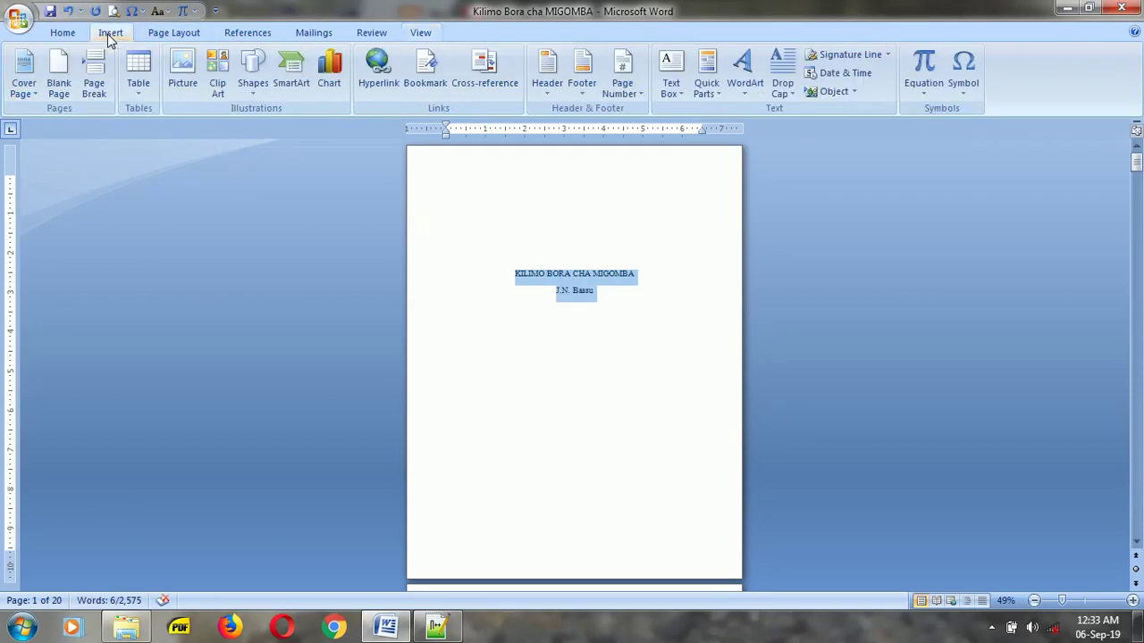
Draw a rectangle stretched to the title page margins and place it behind the text
left_click(252, 73)
left_click(300, 128)
left_click(434, 182)
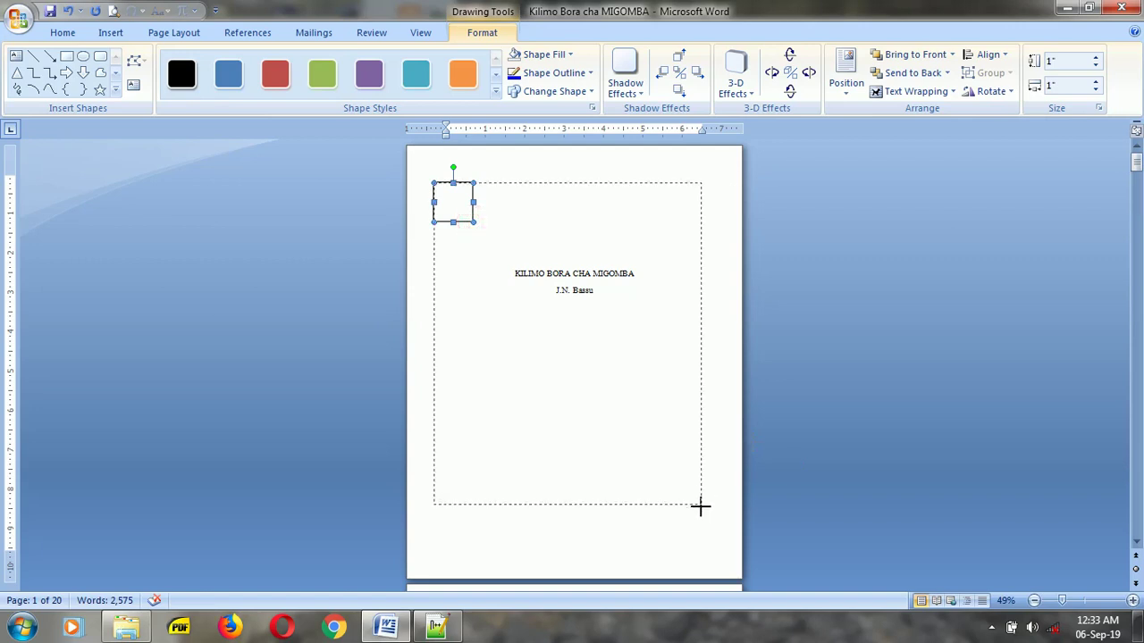
left_click_drag(706, 530, 706, 536)
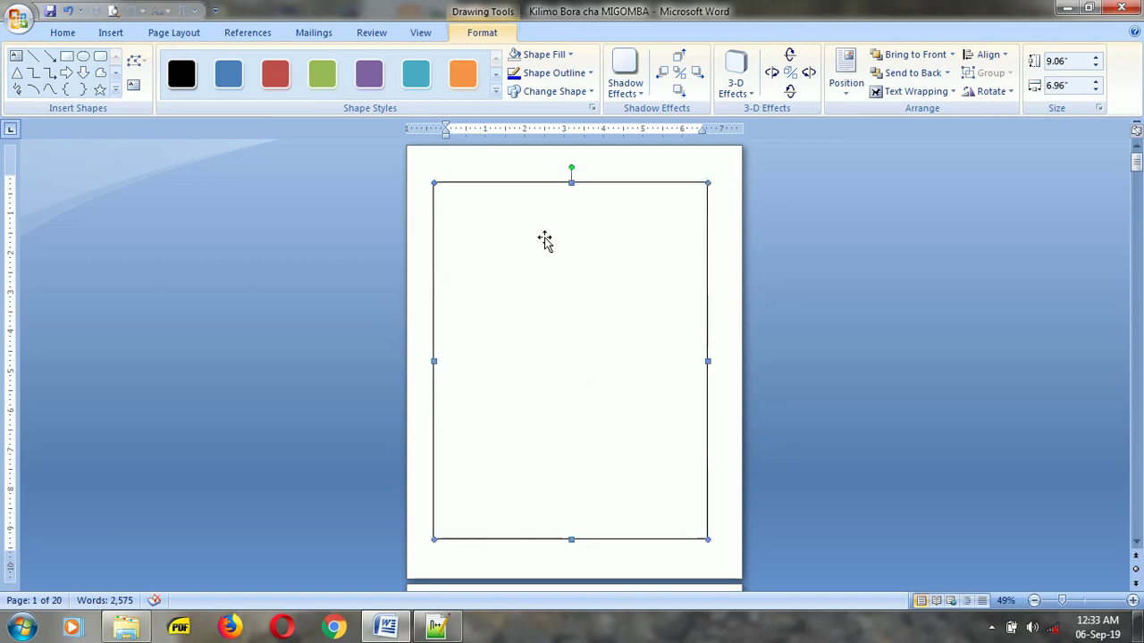
left_click(894, 91)
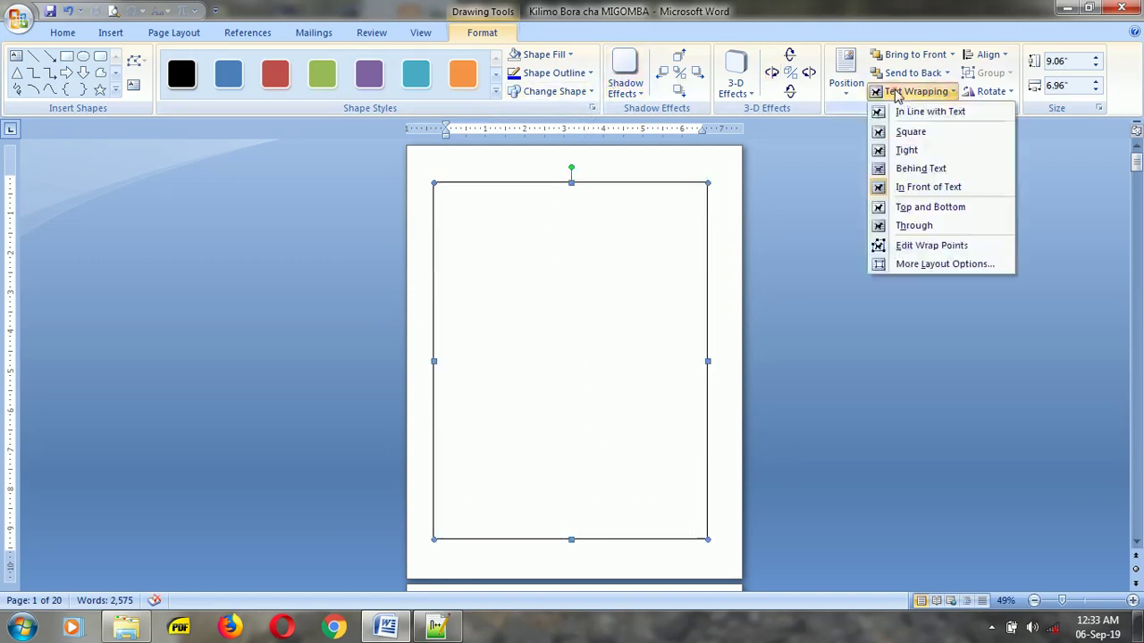
left_click(920, 169)
Give the rectangle a 4.5 pt double-line outline
left_click(554, 72)
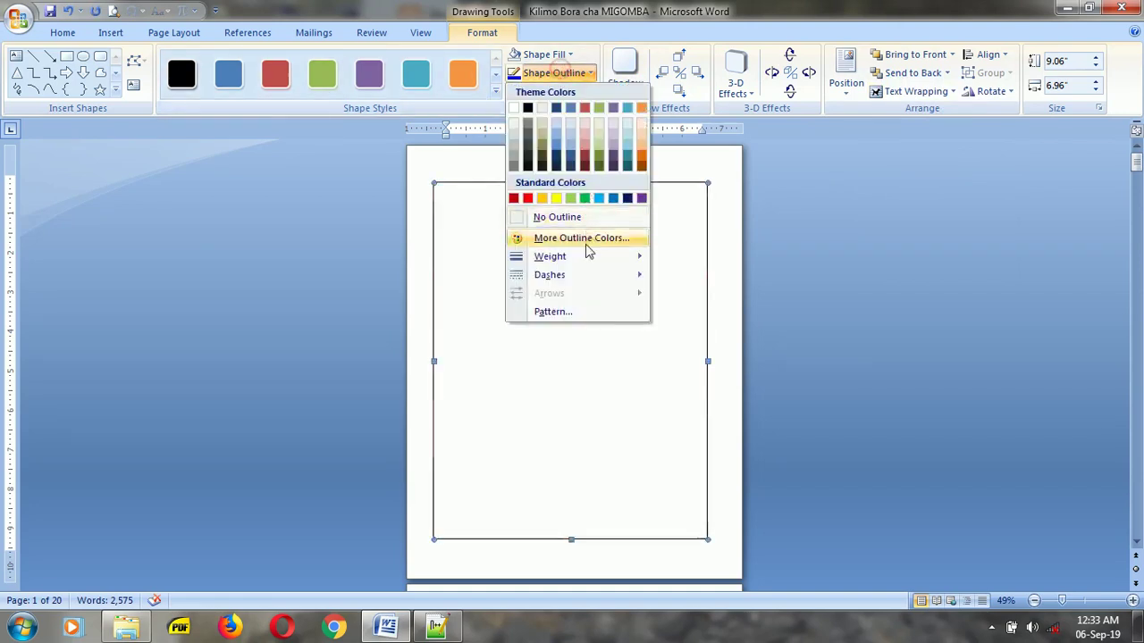
mouse_move(586, 259)
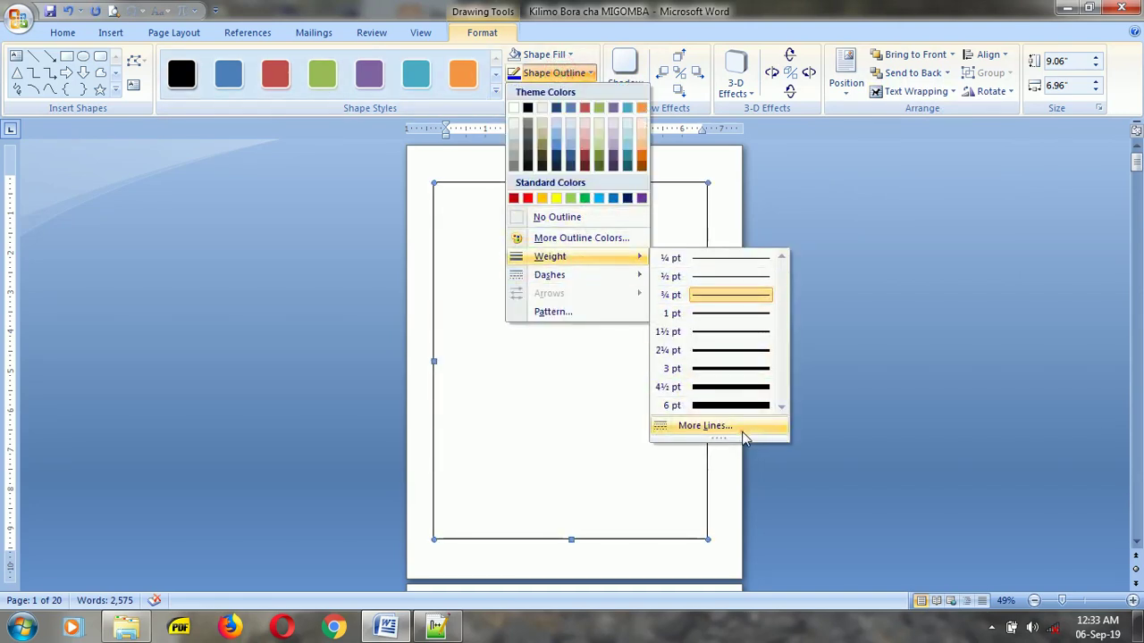
left_click(744, 427)
left_click(753, 245)
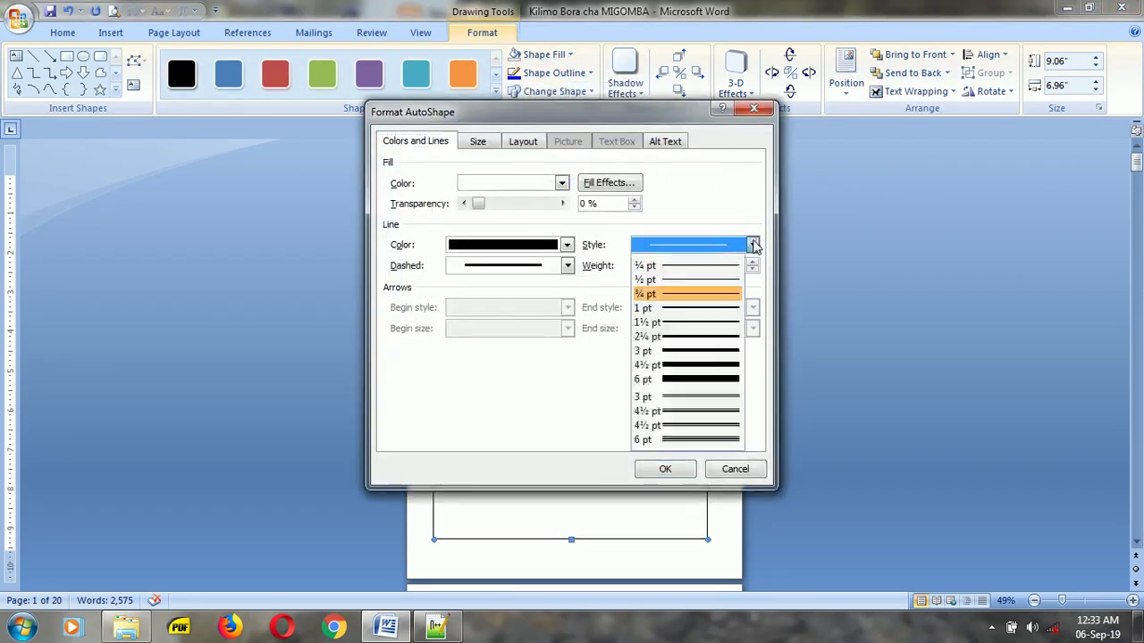
left_click(704, 409)
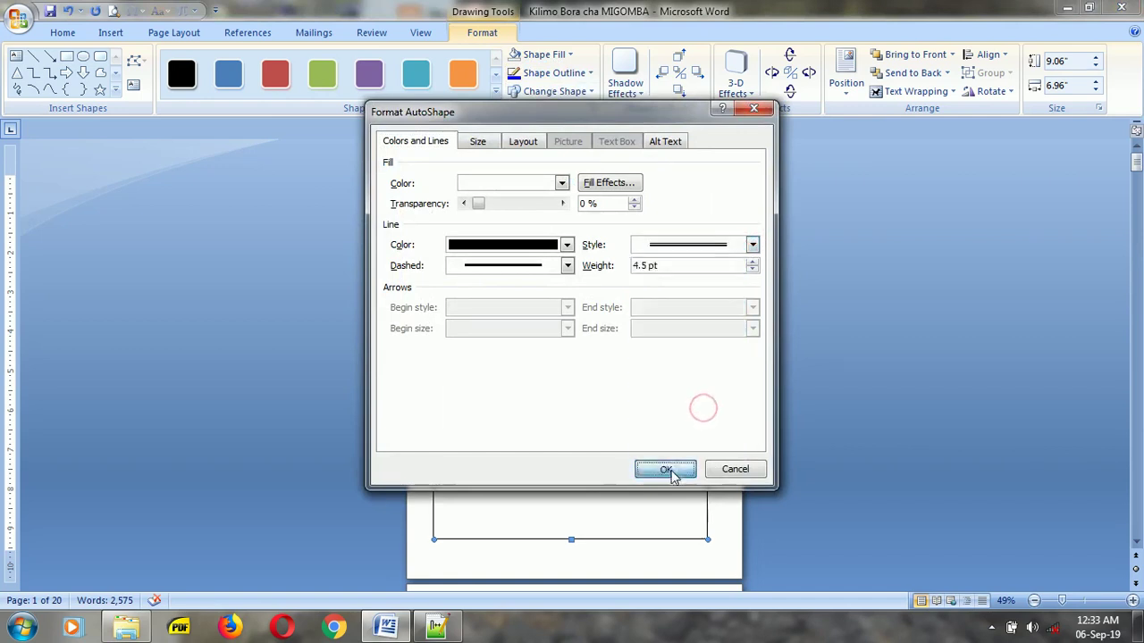
left_click(670, 471)
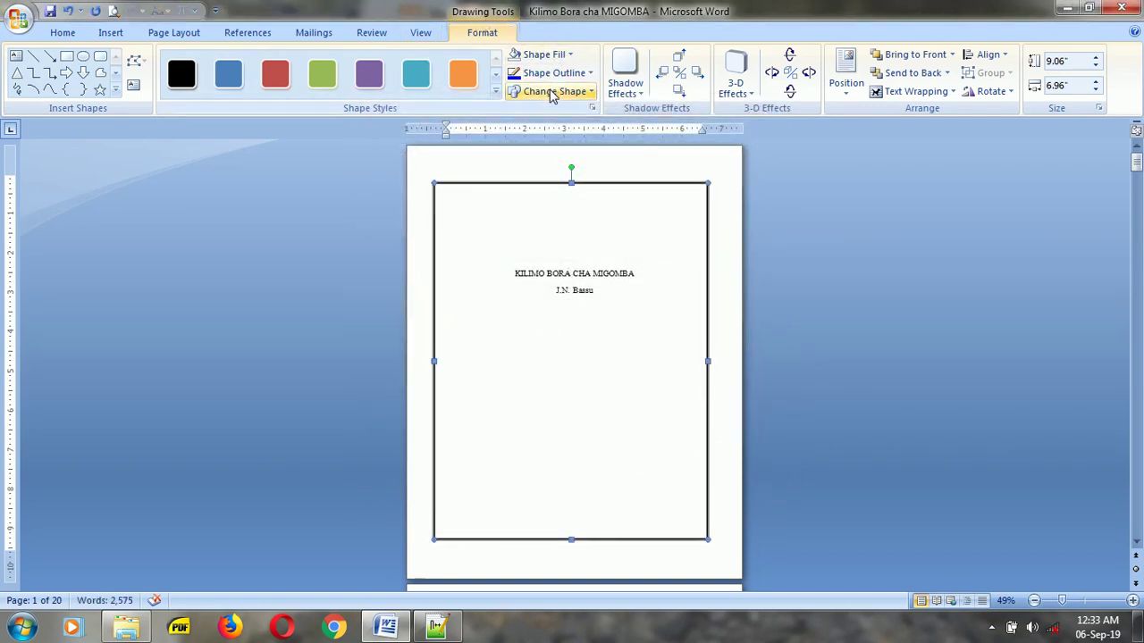
left_click(414, 33)
left_click(492, 91)
Scroll to page 2, select the SHUKRANI heading, and check the Notepad++ notes
scroll(420, 295, "down", 3)
scroll(393, 334, "down", 4)
scroll(390, 334, "down", 4)
scroll(389, 335, "down", 4)
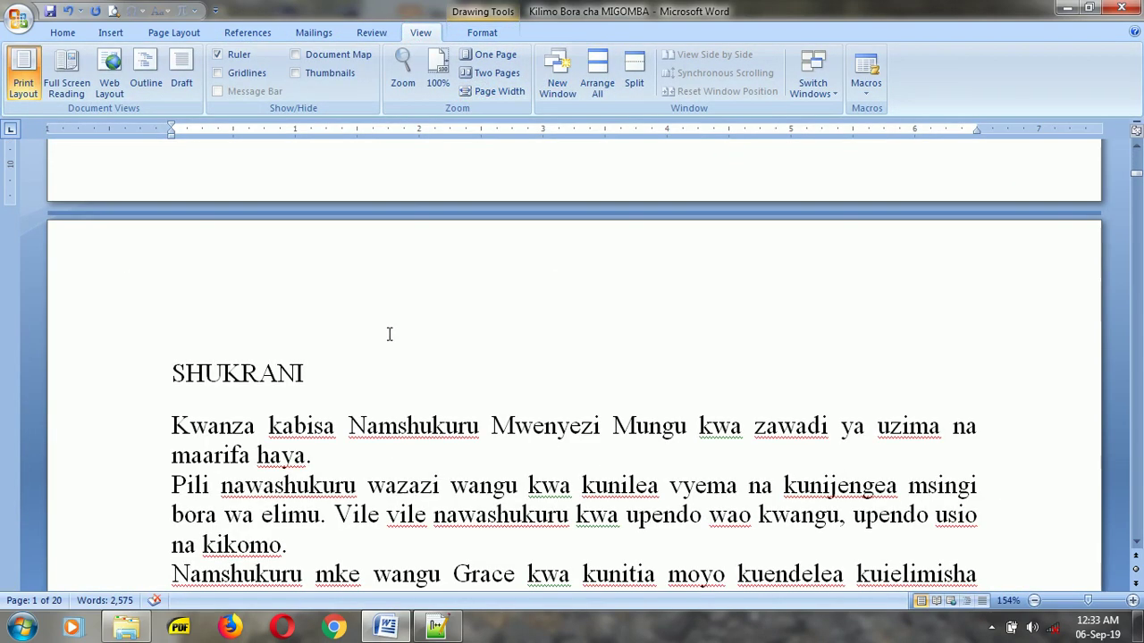
scroll(389, 334, "down", 3)
left_click(110, 250)
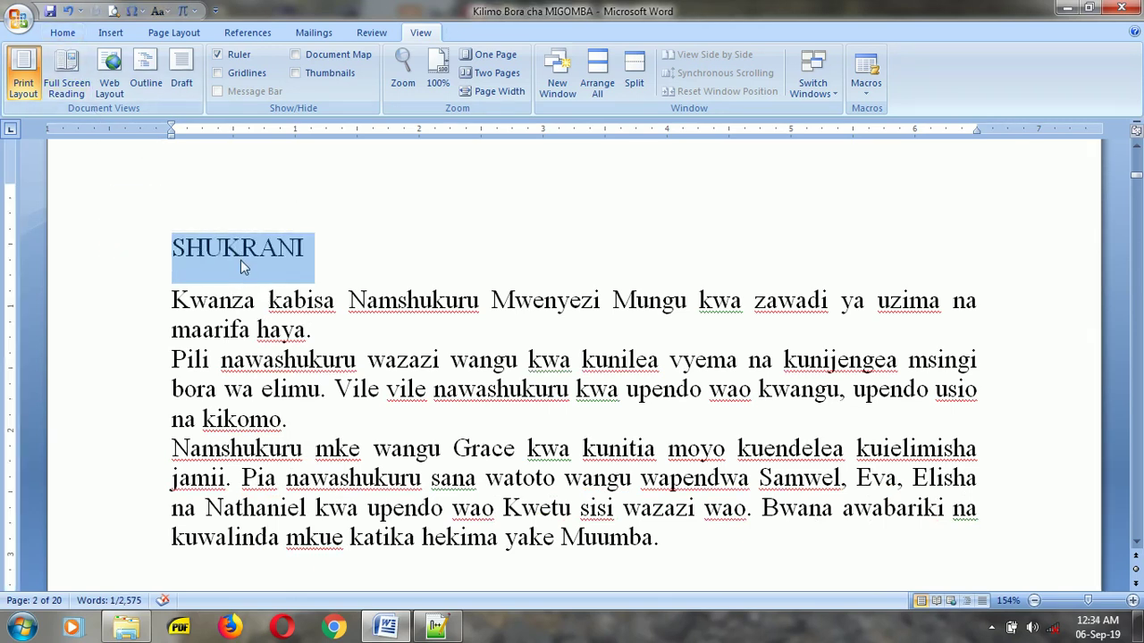
left_click(436, 627)
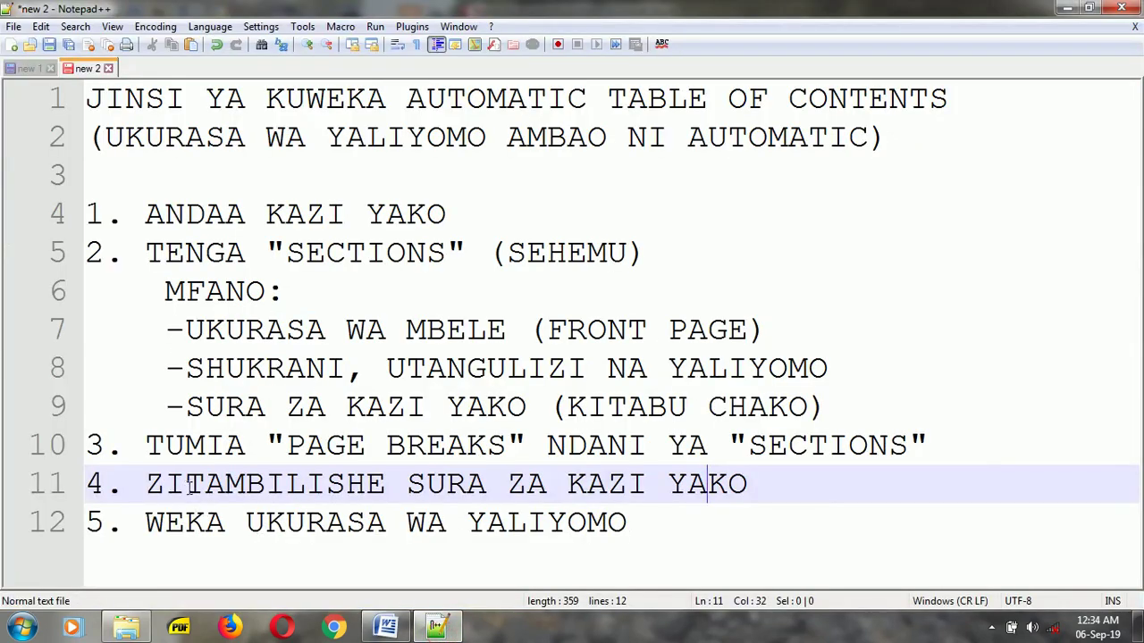
Apply Heading 1 to SHUKRANI and bring up the Heading 1 style's options
left_click(391, 628)
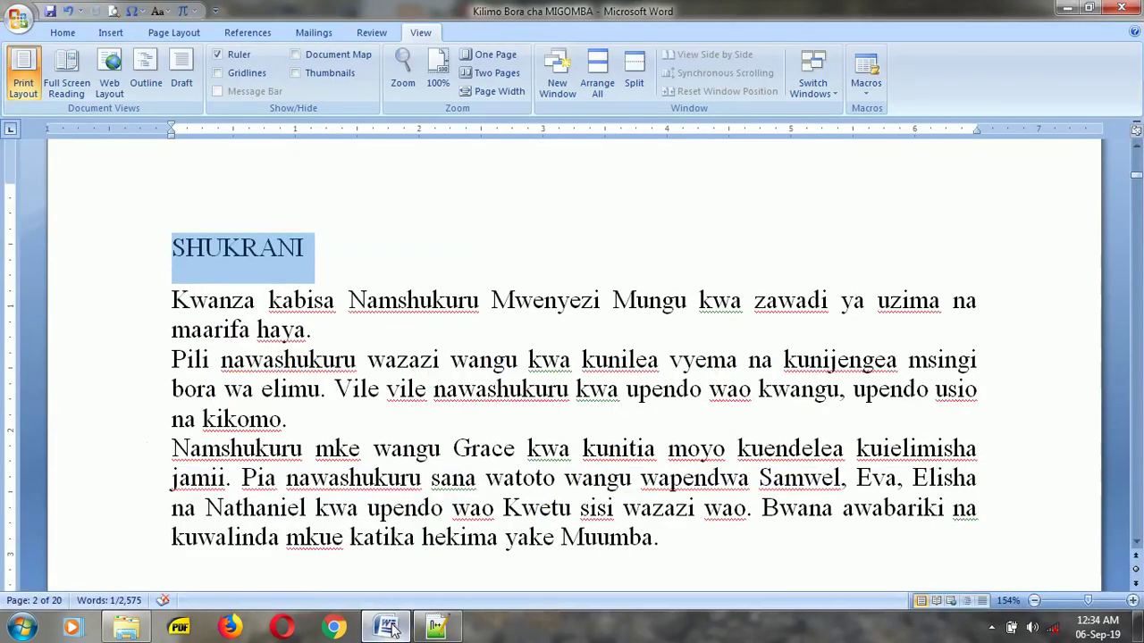
left_click(59, 33)
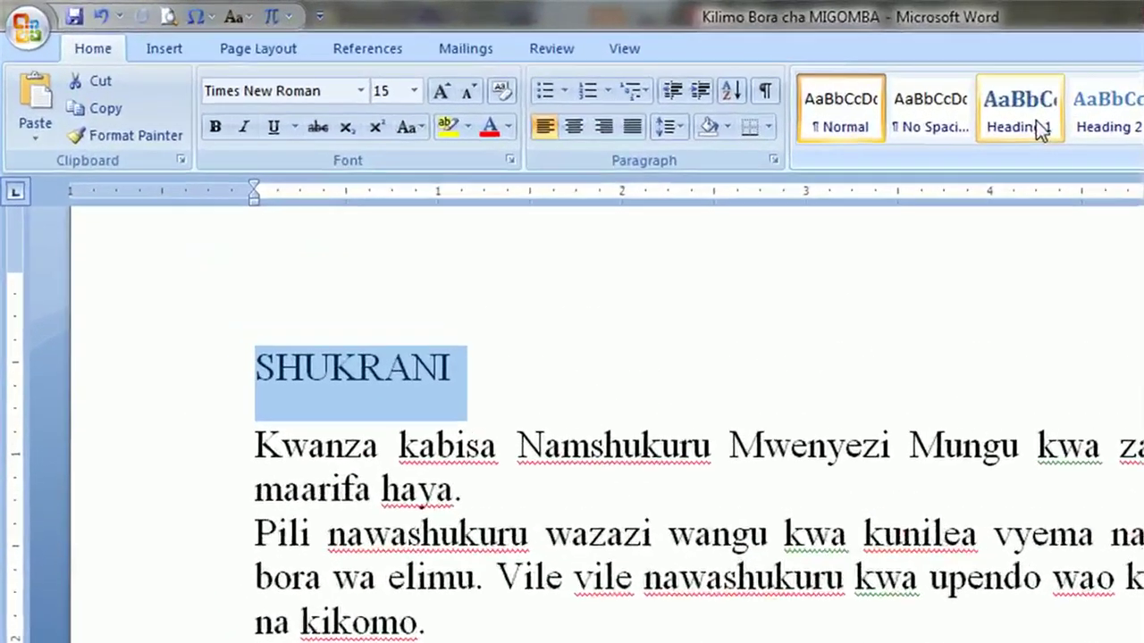
left_click(696, 88)
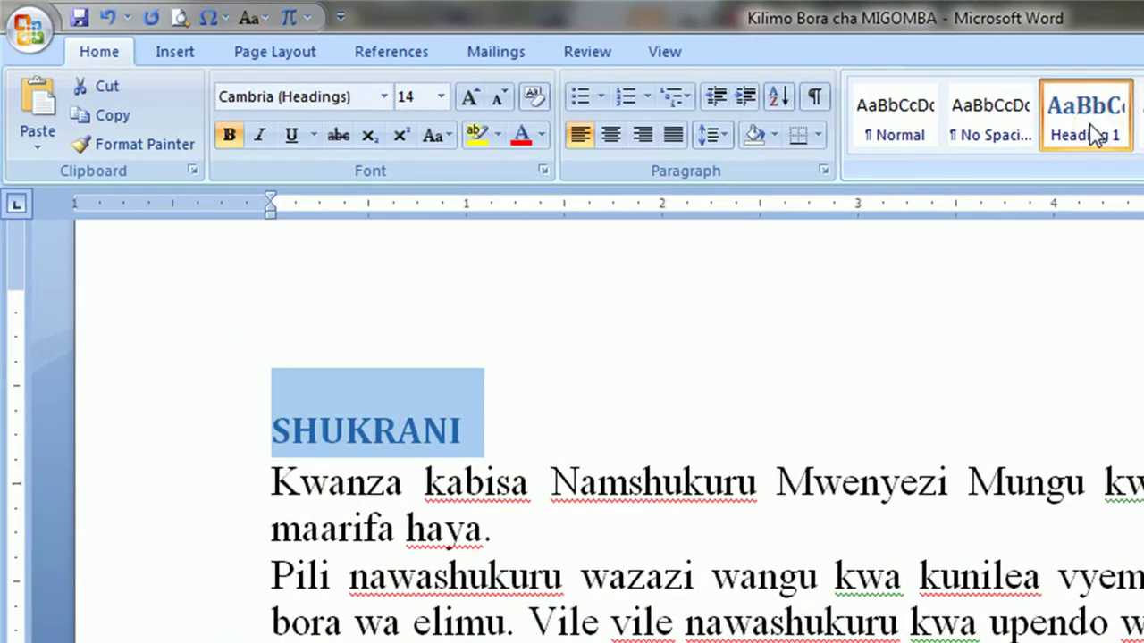
right_click(1092, 128)
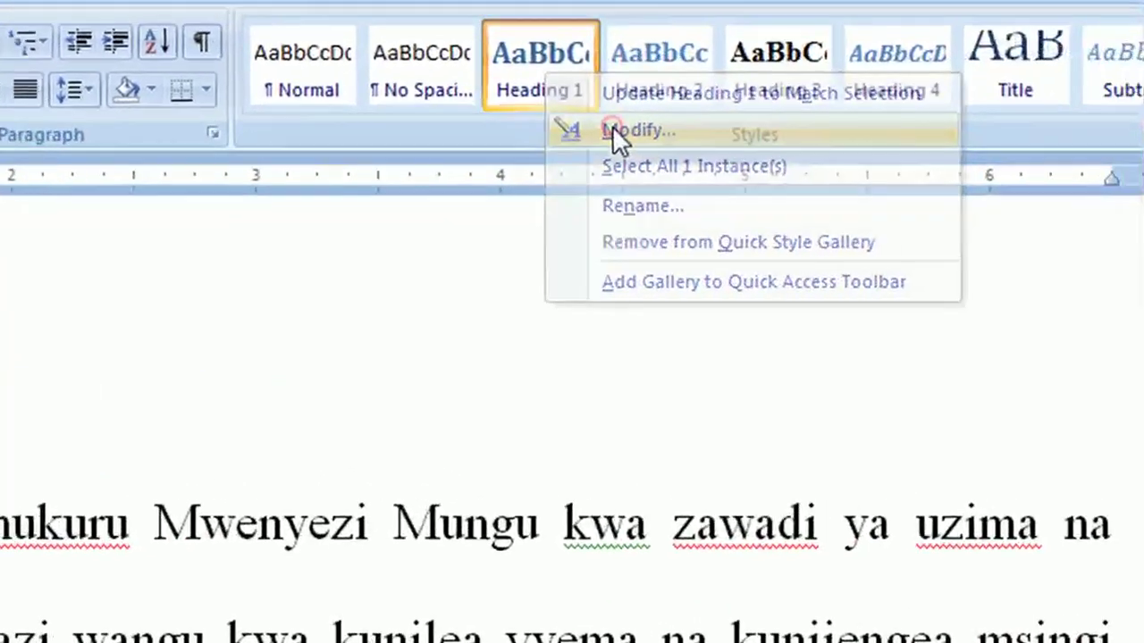
Set the Heading 1 font to black Times New Roman, 15 pt
left_click(1117, 159)
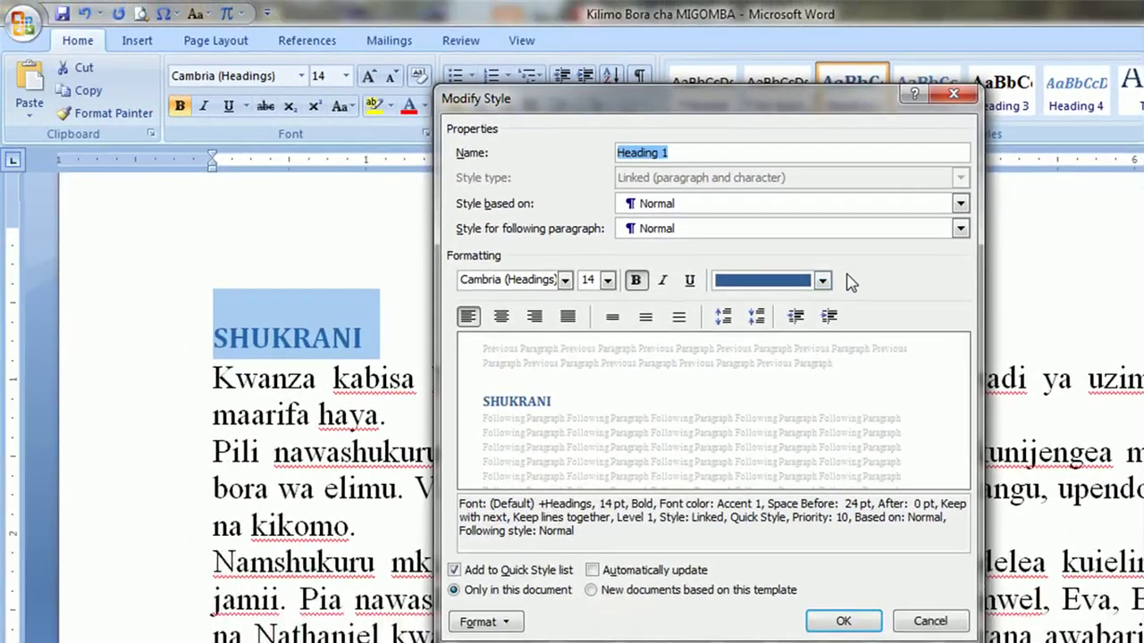
left_click(822, 282)
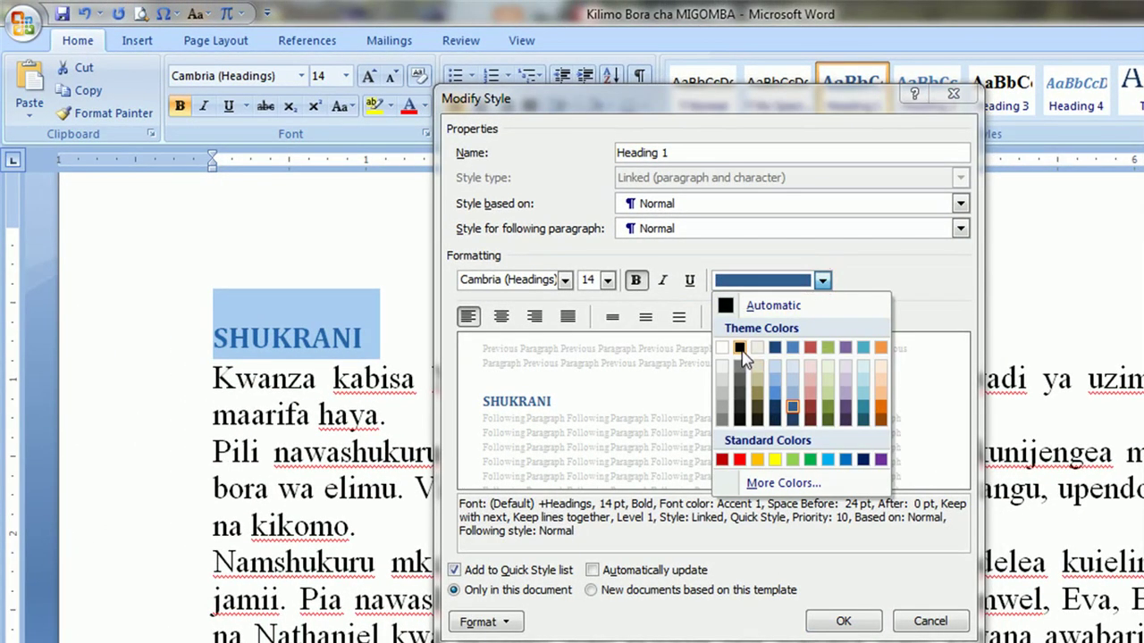
left_click(741, 349)
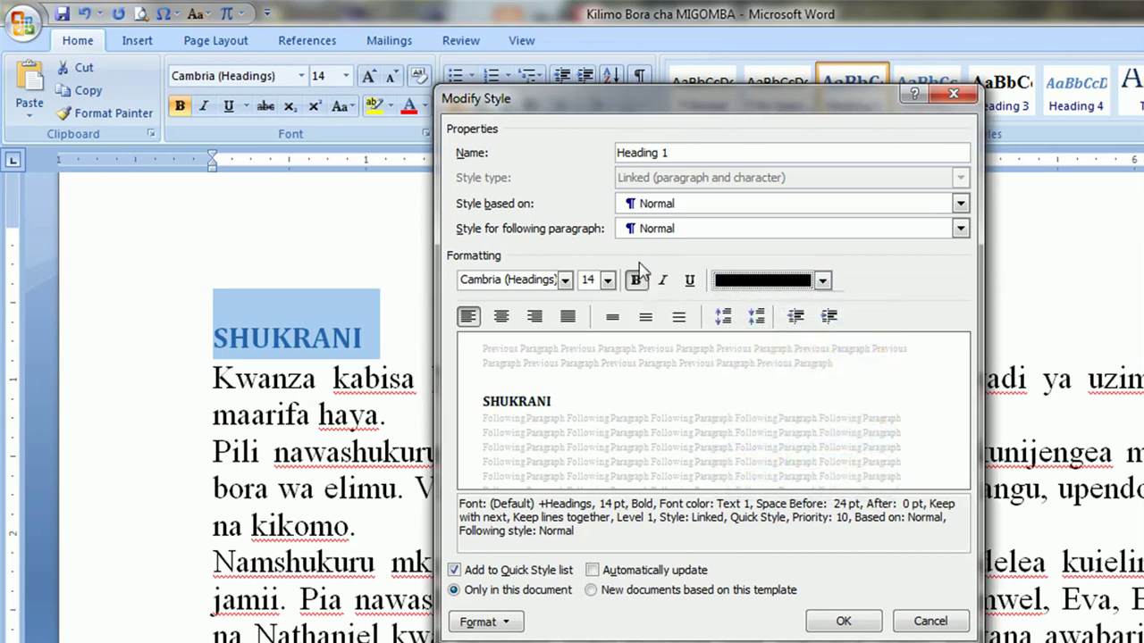
left_click(565, 281)
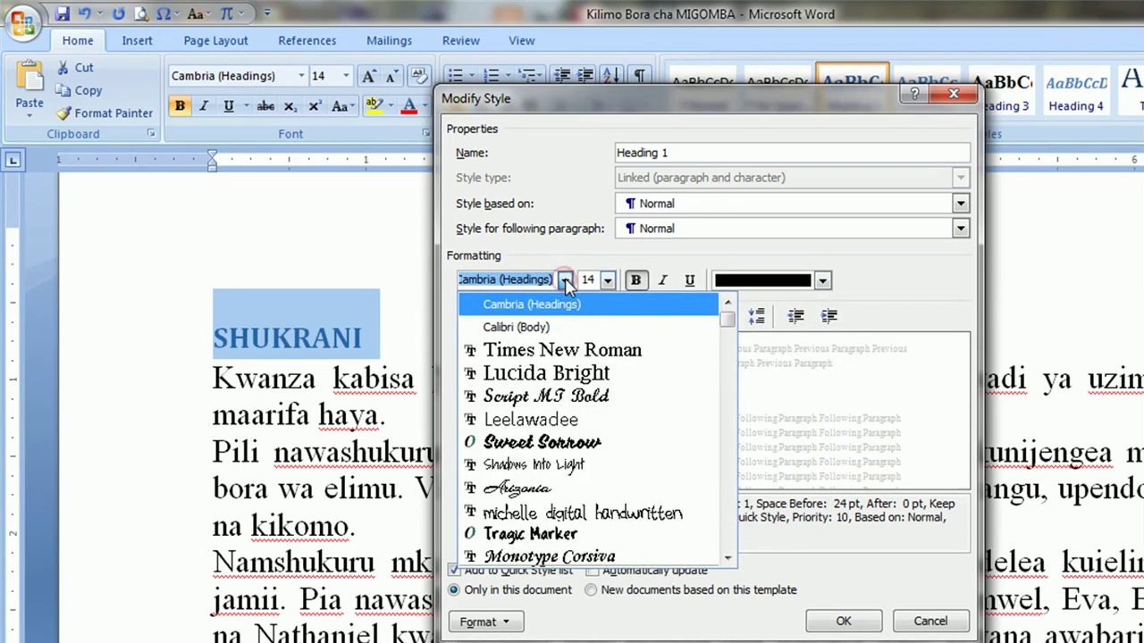
left_click(562, 348)
left_click(612, 281)
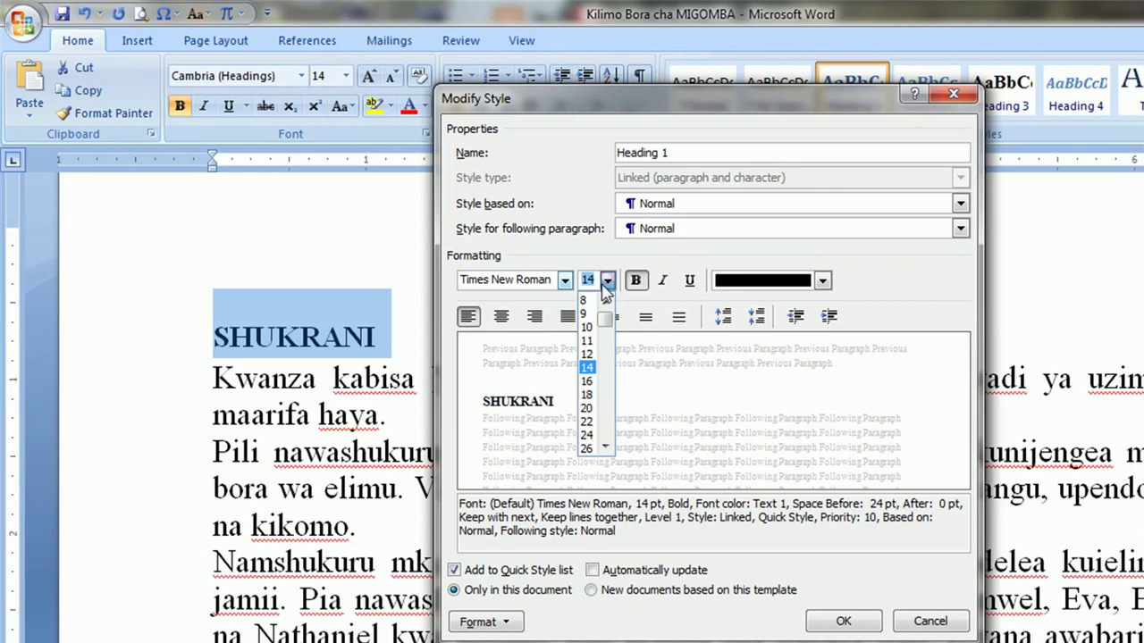
type("15")
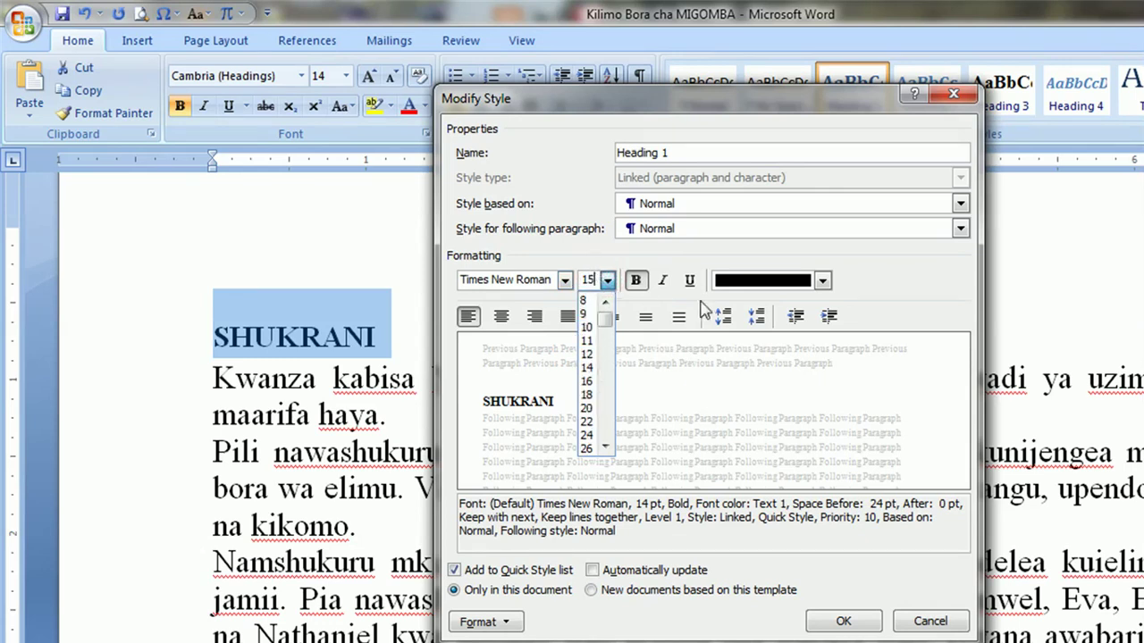
left_click(907, 295)
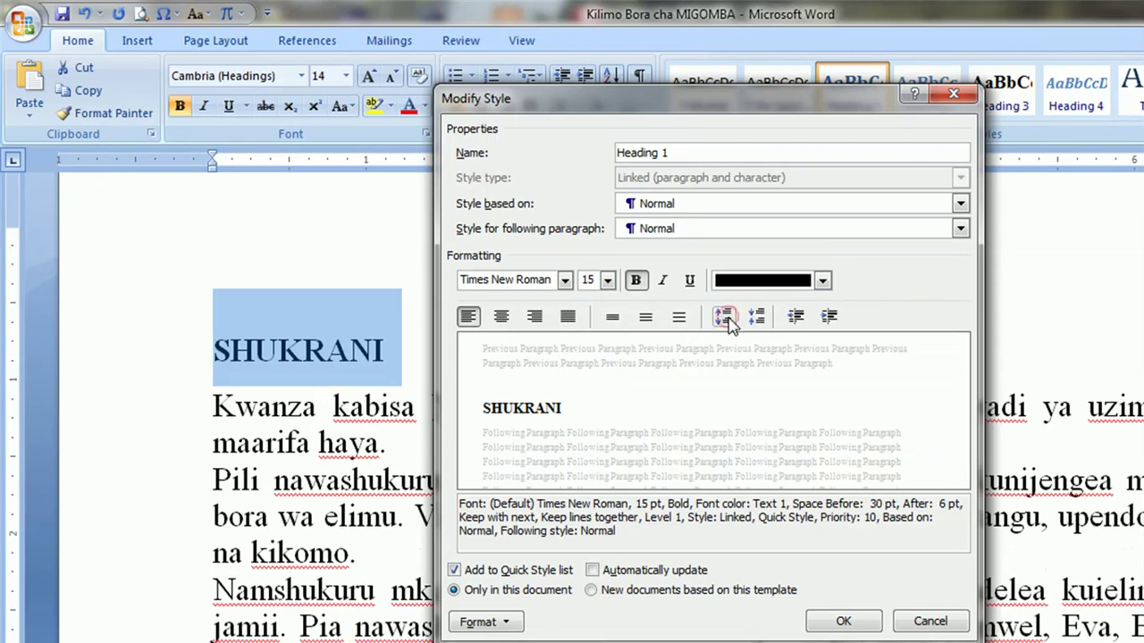
Set Heading 1 spacing to 18 pt before and 6 pt after, and save the style
left_click(723, 316)
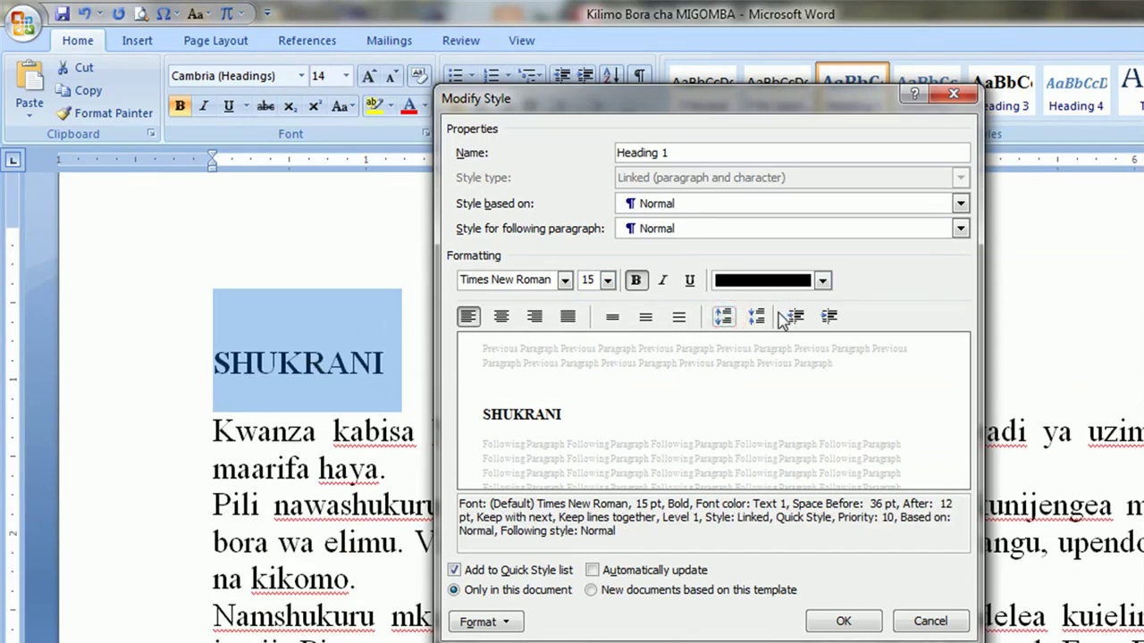
left_click(755, 317)
left_click(755, 317)
left_click(755, 316)
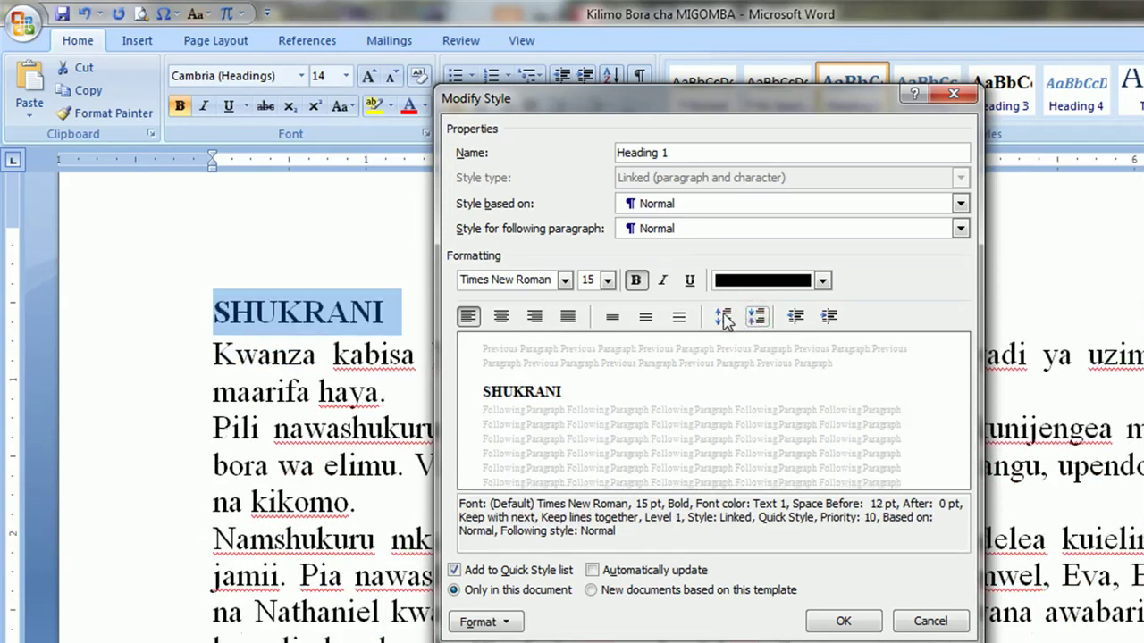
left_click(723, 316)
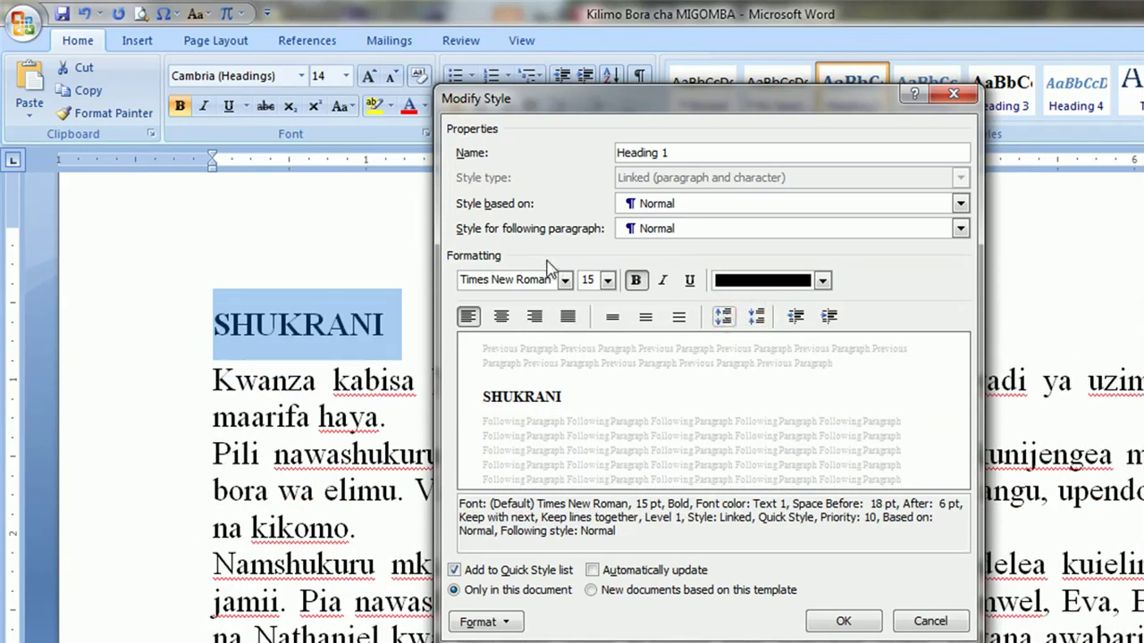
left_click(843, 621)
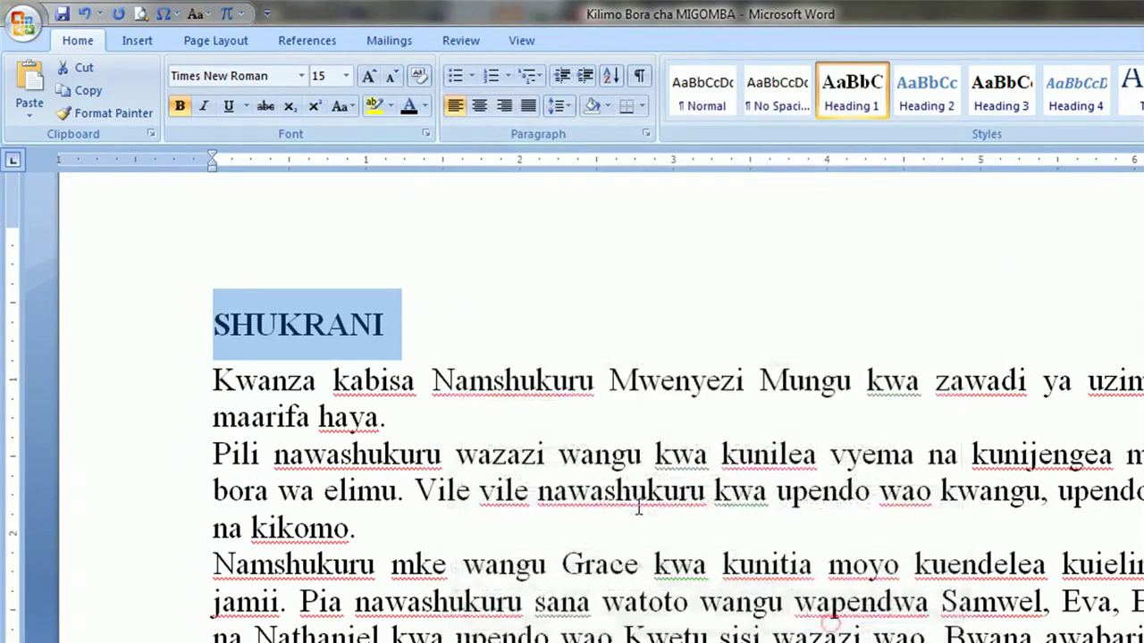
Apply Heading 1 to the UTANGULIZI and YALIYOMO headings
scroll(363, 411, "down", 5)
scroll(340, 384, "down", 5)
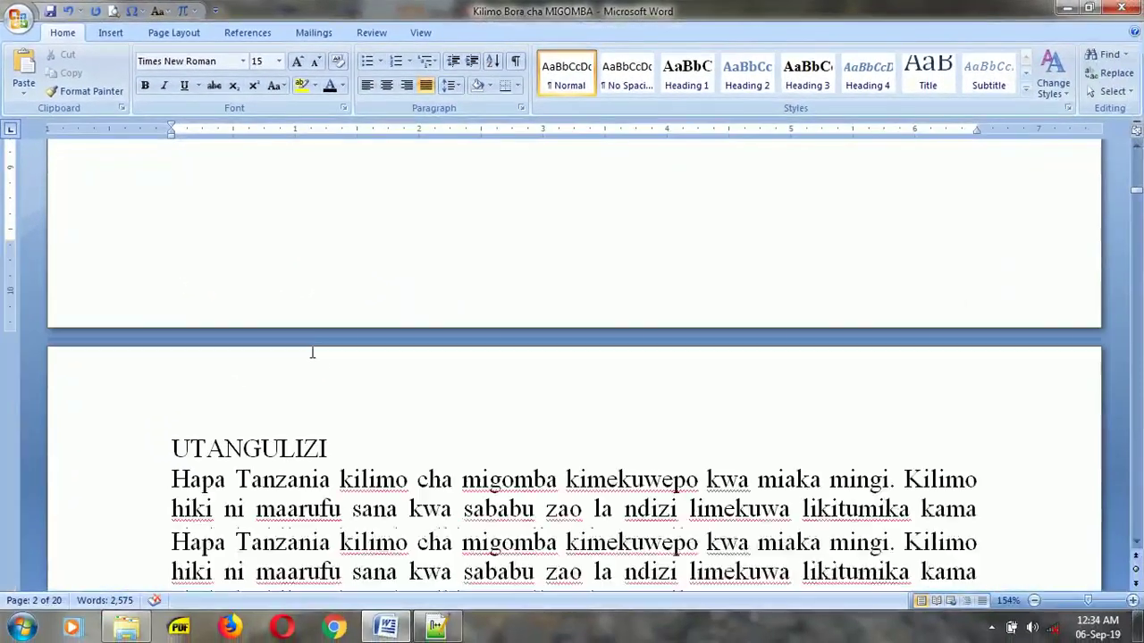
scroll(312, 353, "down", 4)
scroll(189, 295, "up", 3)
left_click(134, 329)
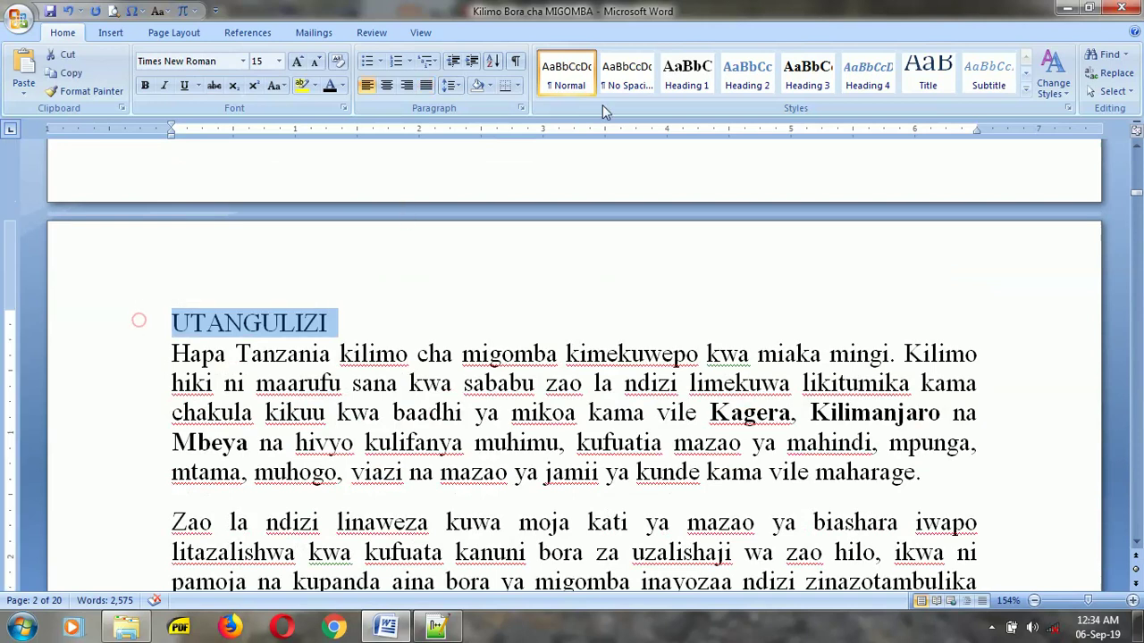
left_click(686, 73)
left_click(313, 358)
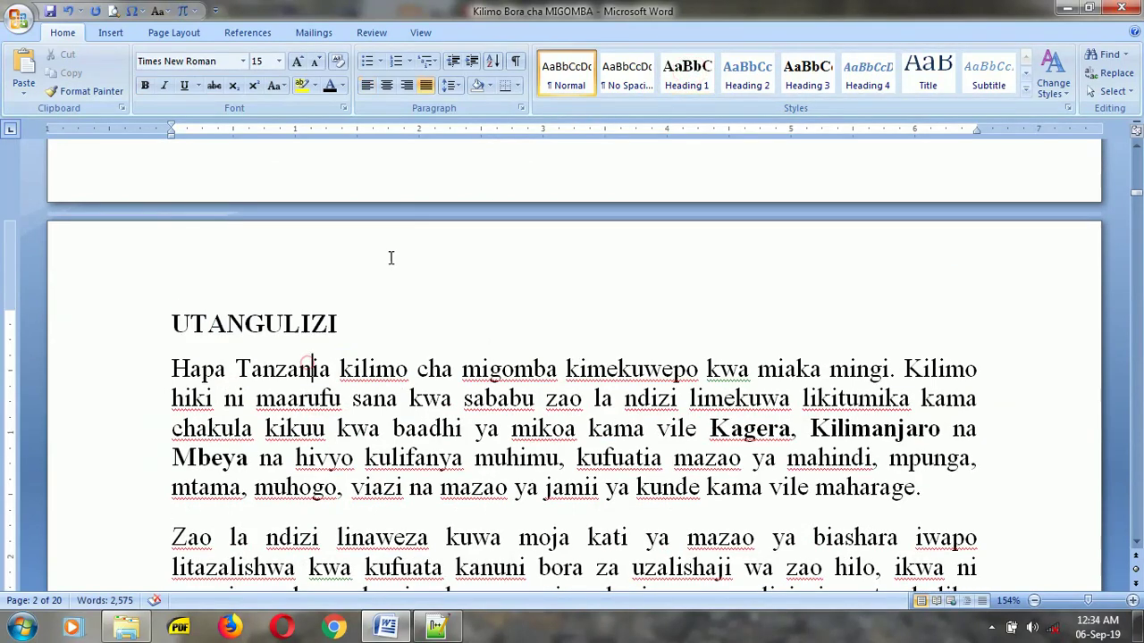
scroll(382, 407, "down", 2)
scroll(344, 361, "down", 10)
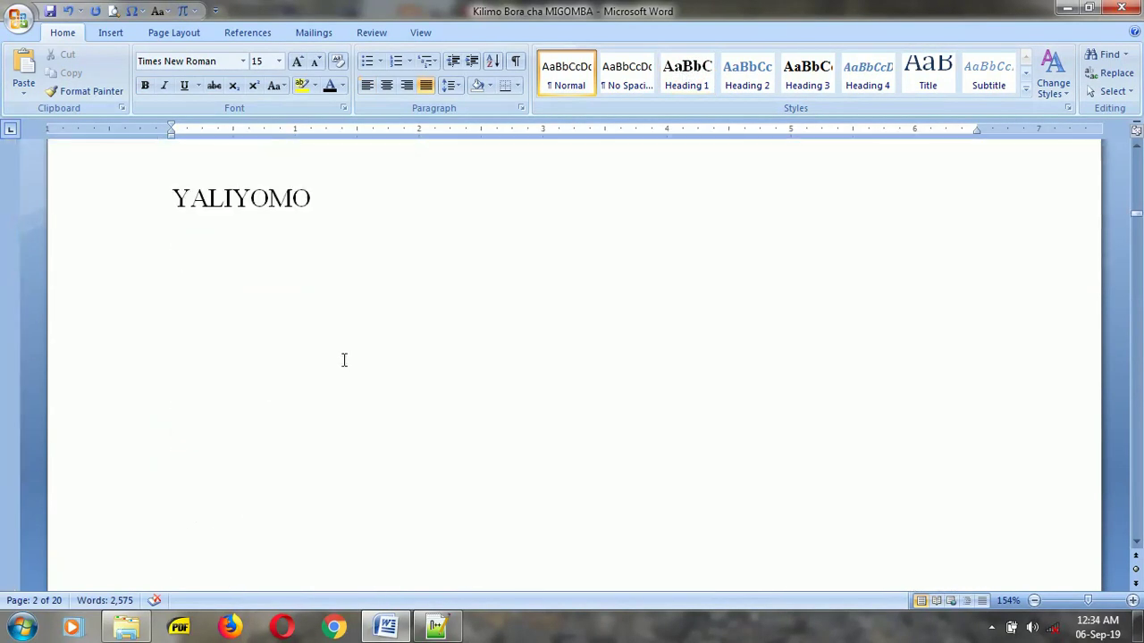
left_click(118, 204)
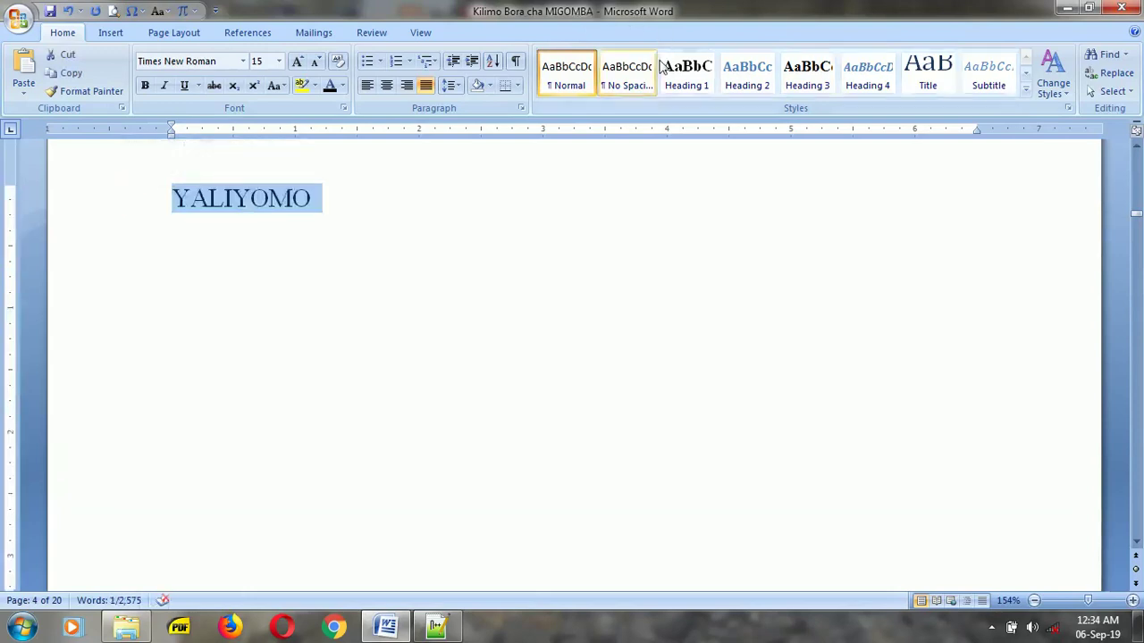
left_click(697, 80)
left_click(697, 80)
Clear SURA YA KWANZA's blue shading, then make it and ASILI YA MIGOMBA Heading 1
scroll(347, 321, "down", 10)
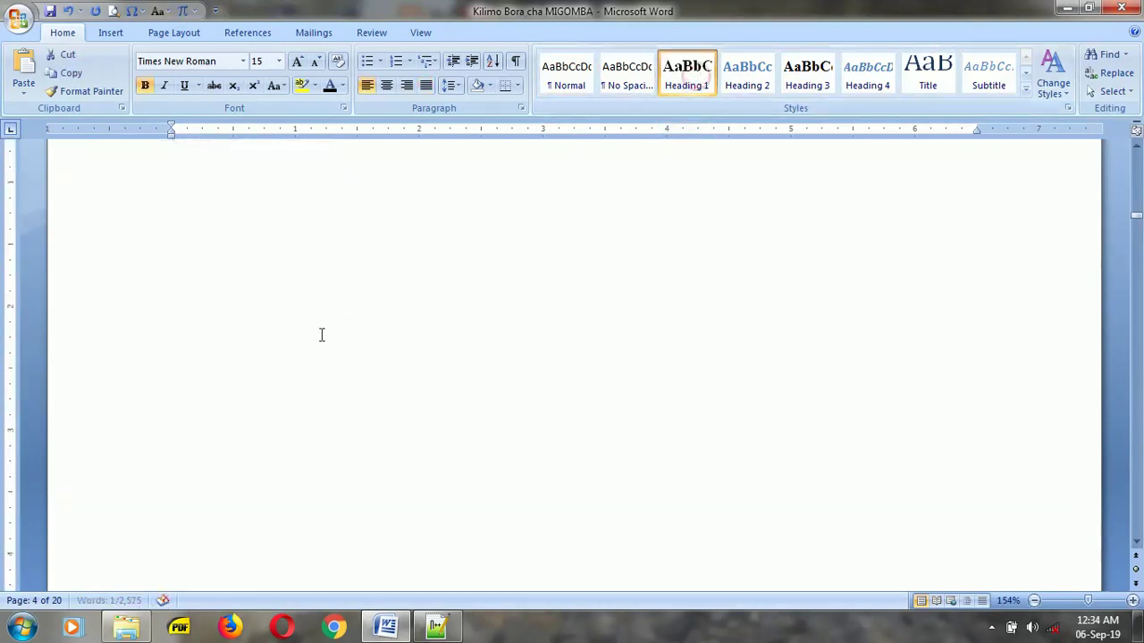
left_click(123, 256)
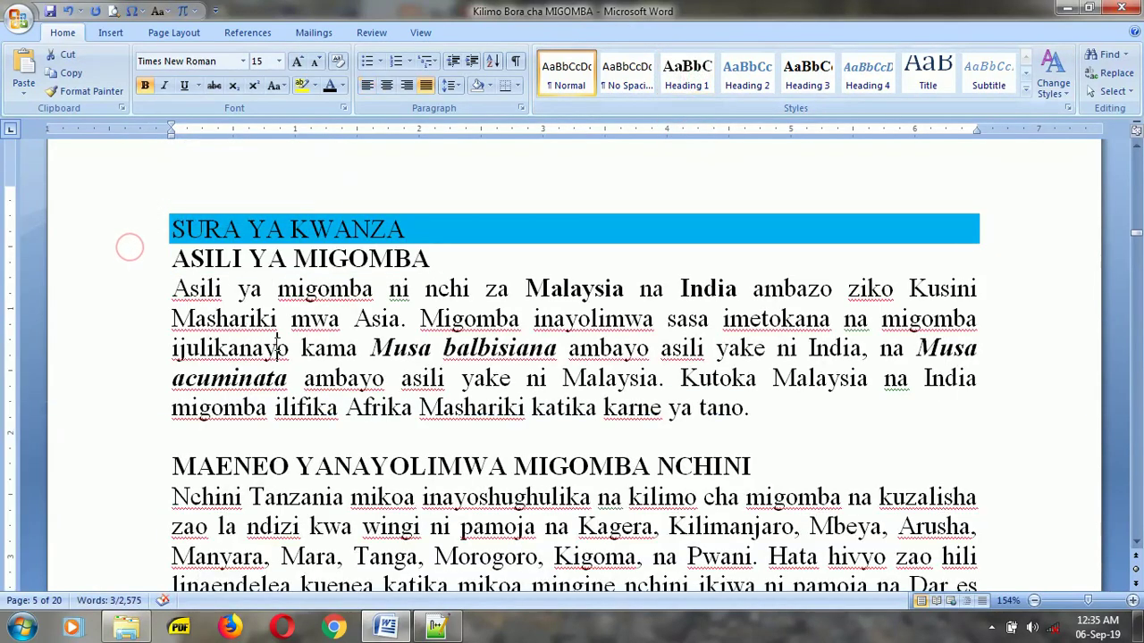
left_click(134, 239)
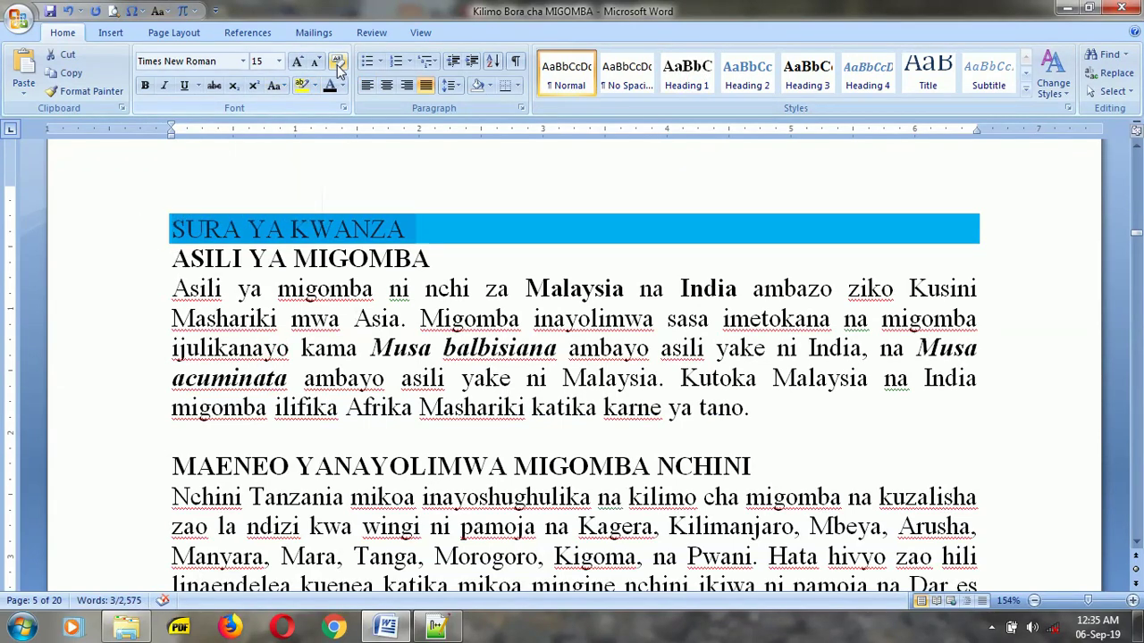
left_click(476, 85)
left_click(390, 287)
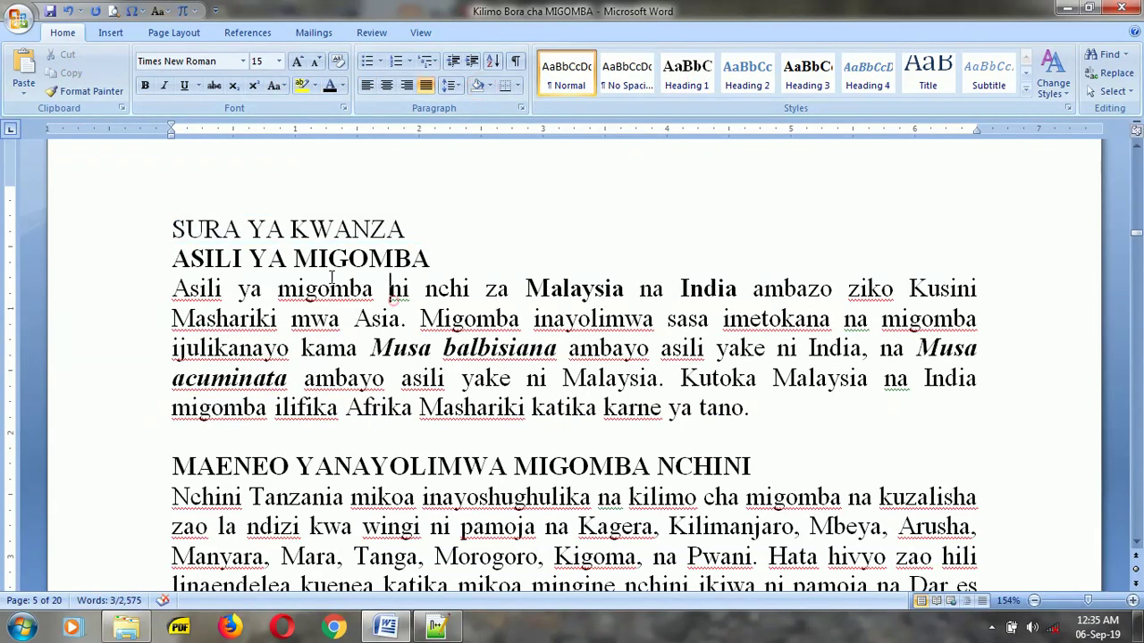
left_click(141, 235)
left_click(693, 72)
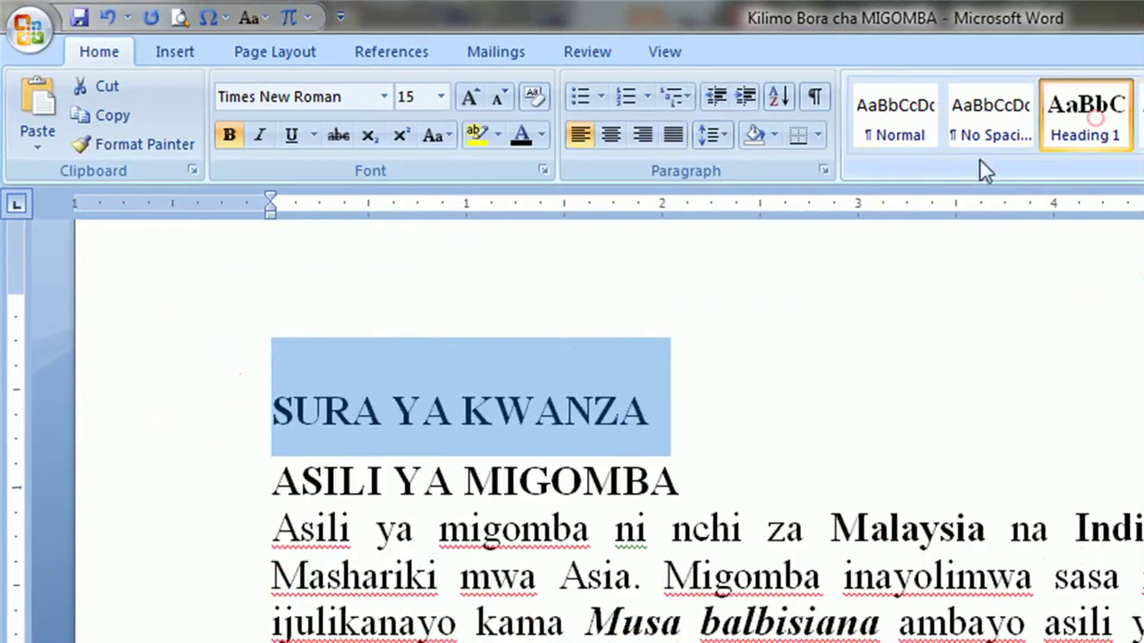
left_click(239, 485)
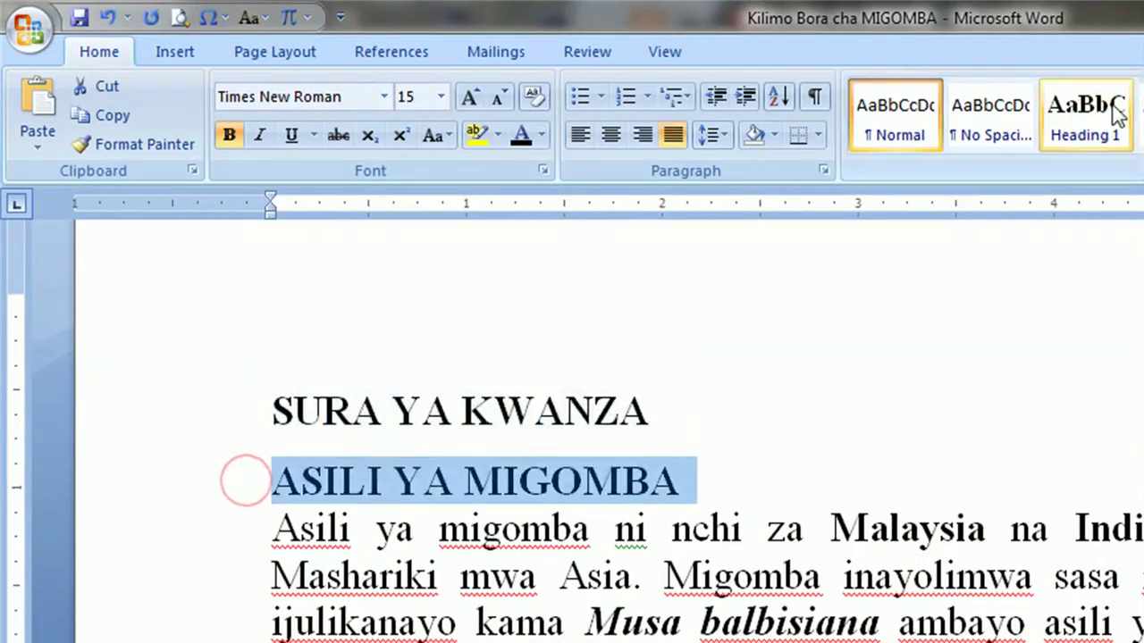
left_click(1085, 106)
left_click(399, 438)
Apply Heading 2 to MAENEO YANAYOLIMWA MIGOMBA NCHINI
scroll(399, 403, "down", 3)
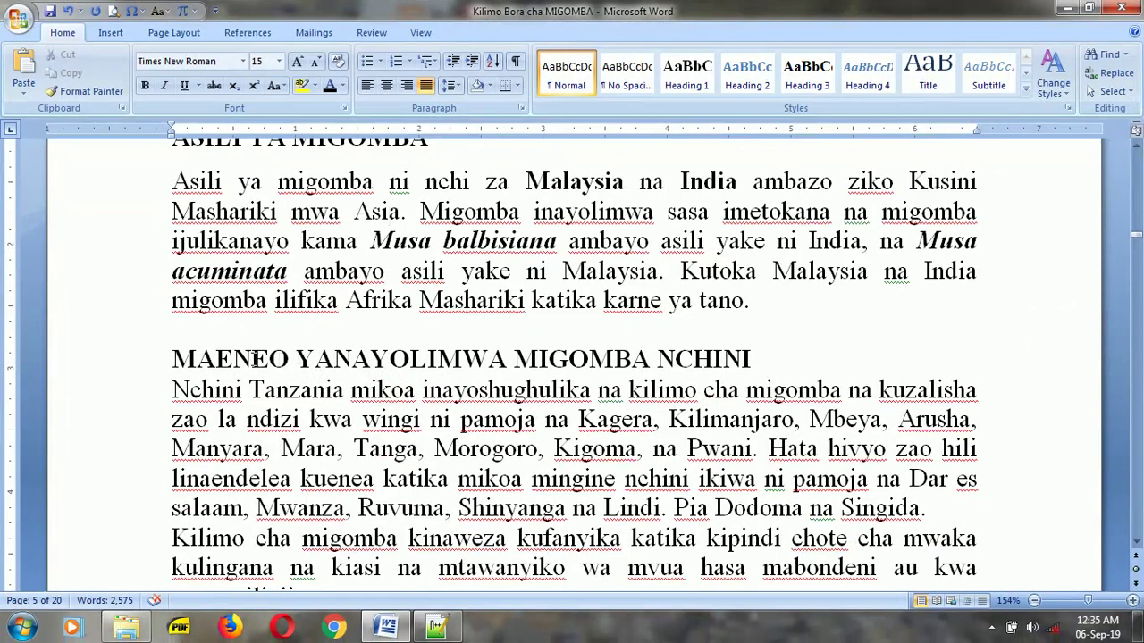
left_click(139, 361)
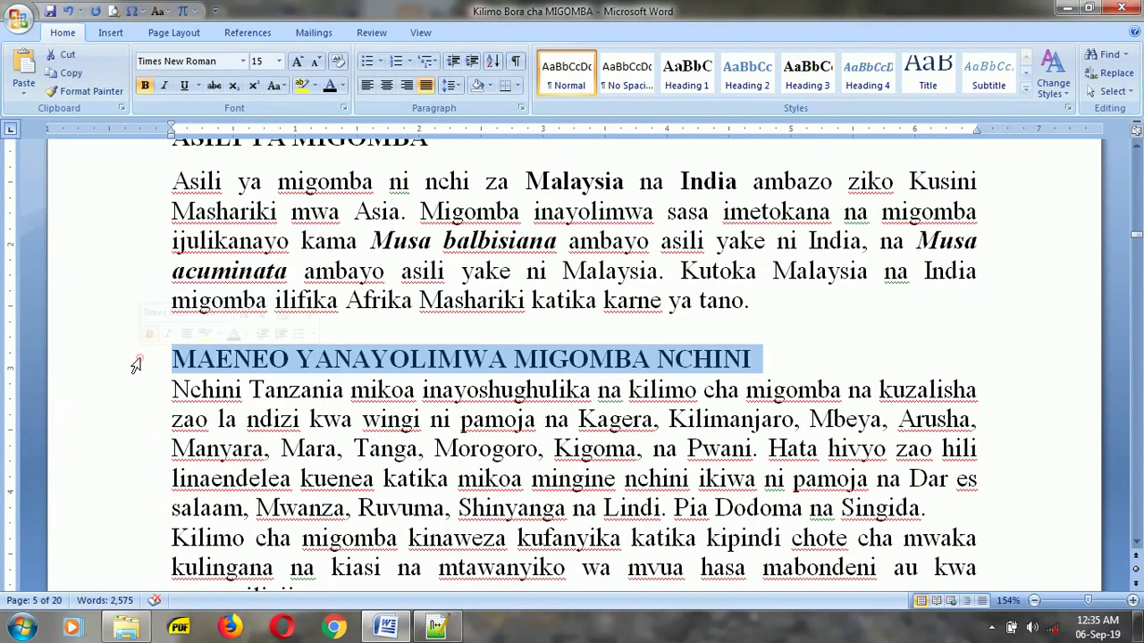
left_click(747, 75)
Modify Heading 2 to automatic black Times New Roman 14 pt with space before removed
right_click(749, 80)
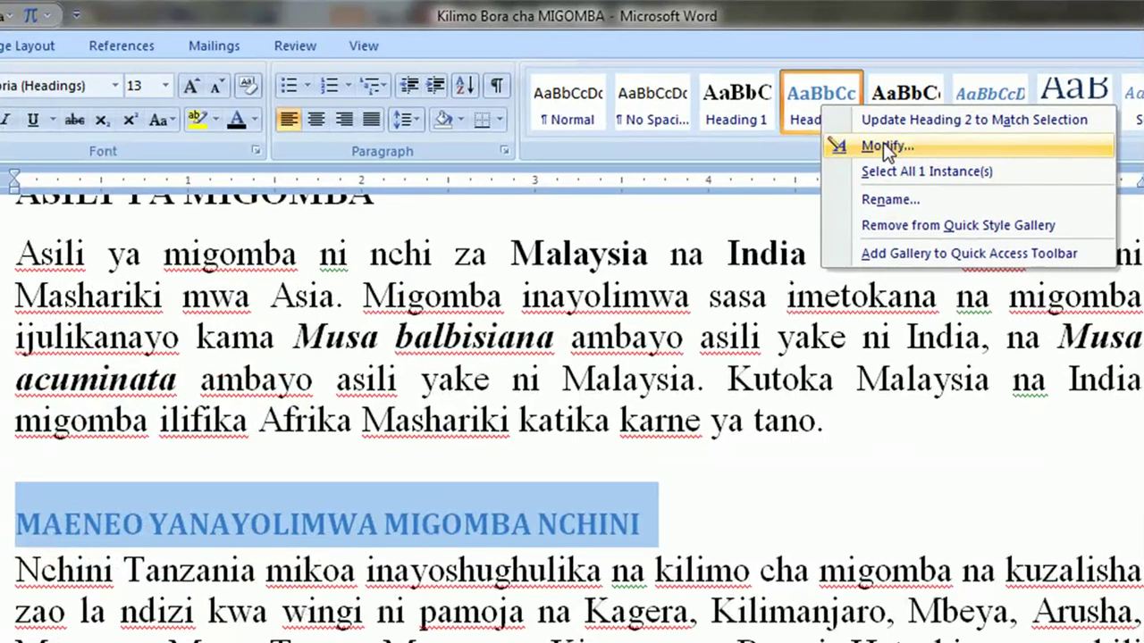
left_click(887, 149)
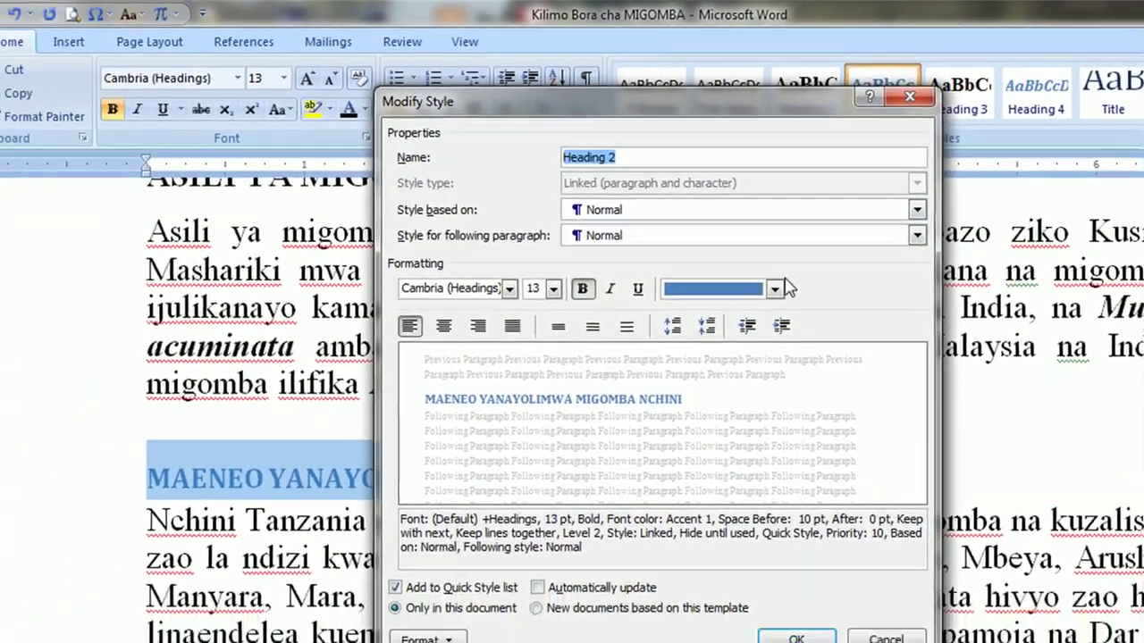
left_click(774, 289)
left_click(673, 315)
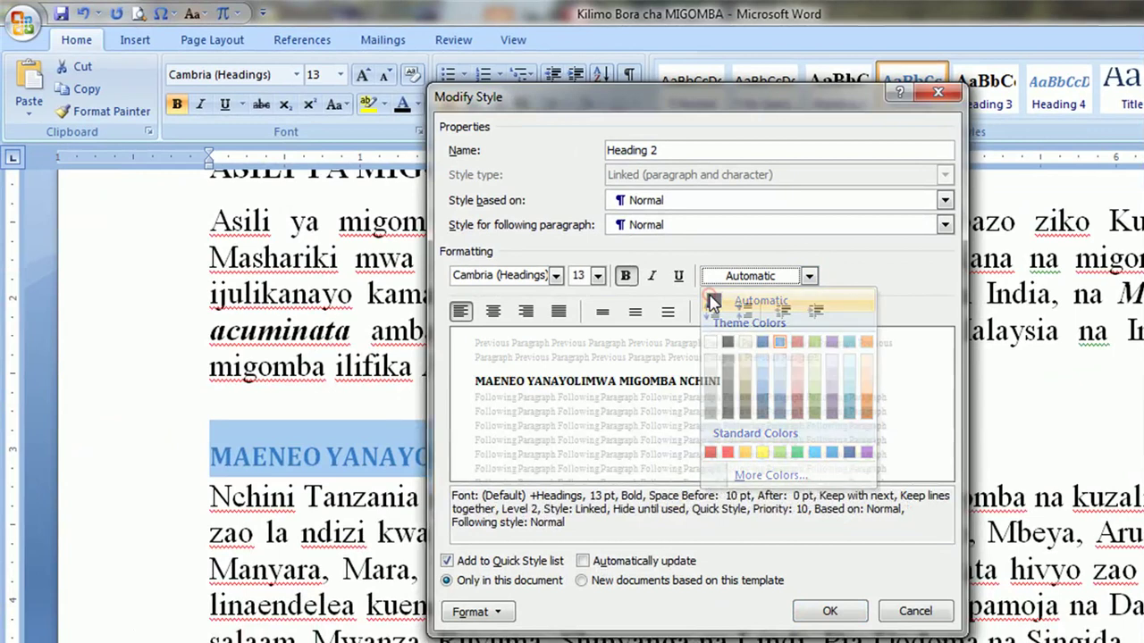
left_click(597, 277)
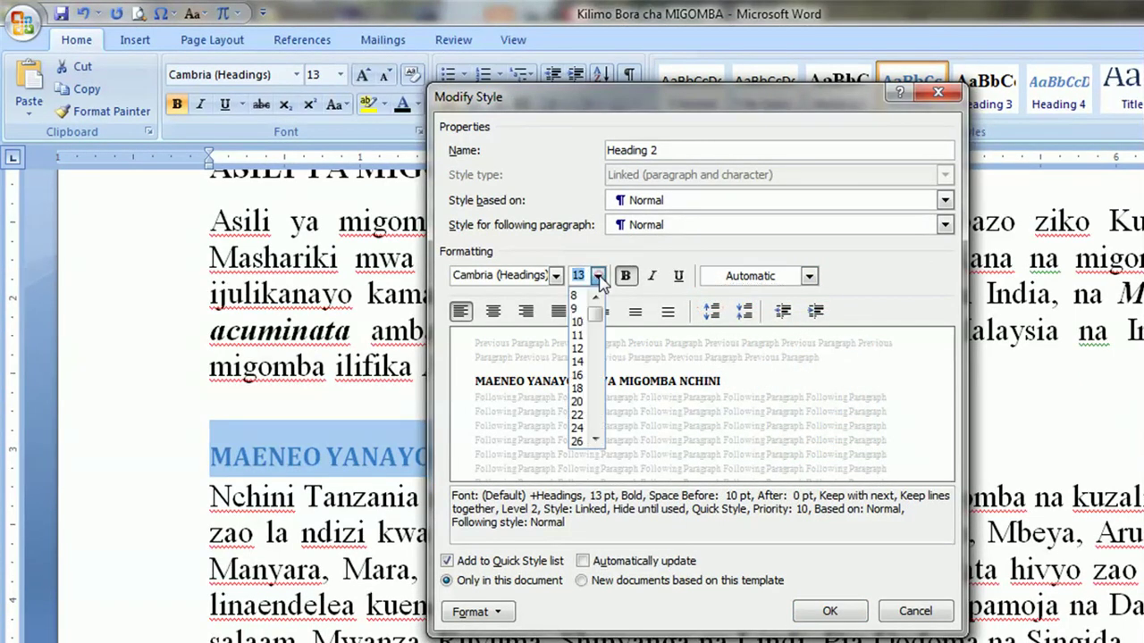
left_click(578, 361)
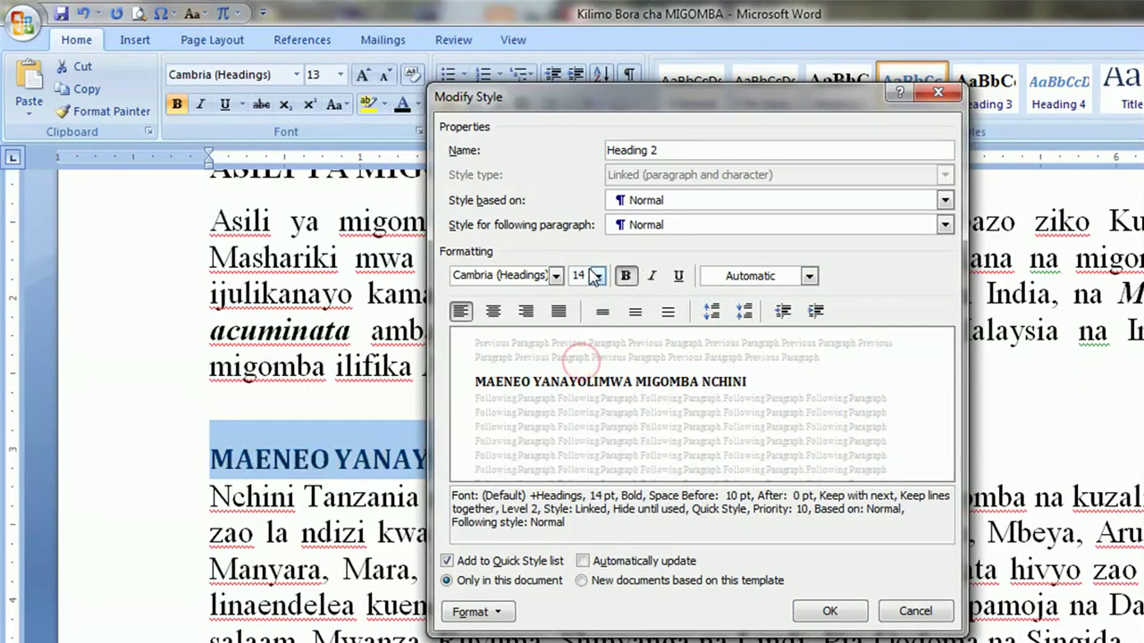
left_click(555, 277)
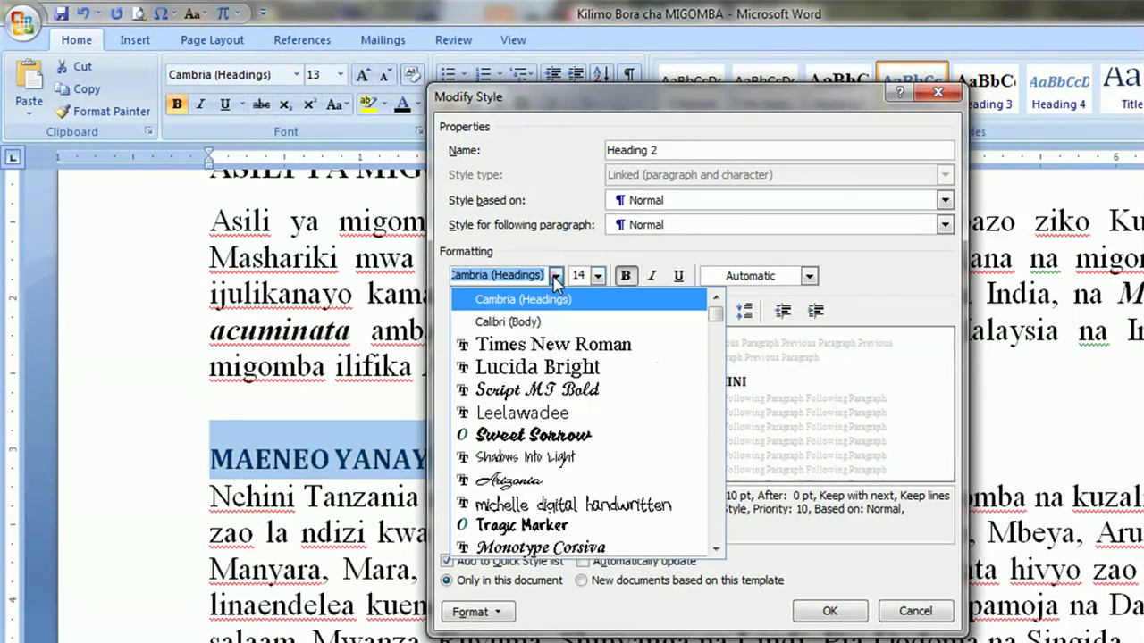
left_click(540, 343)
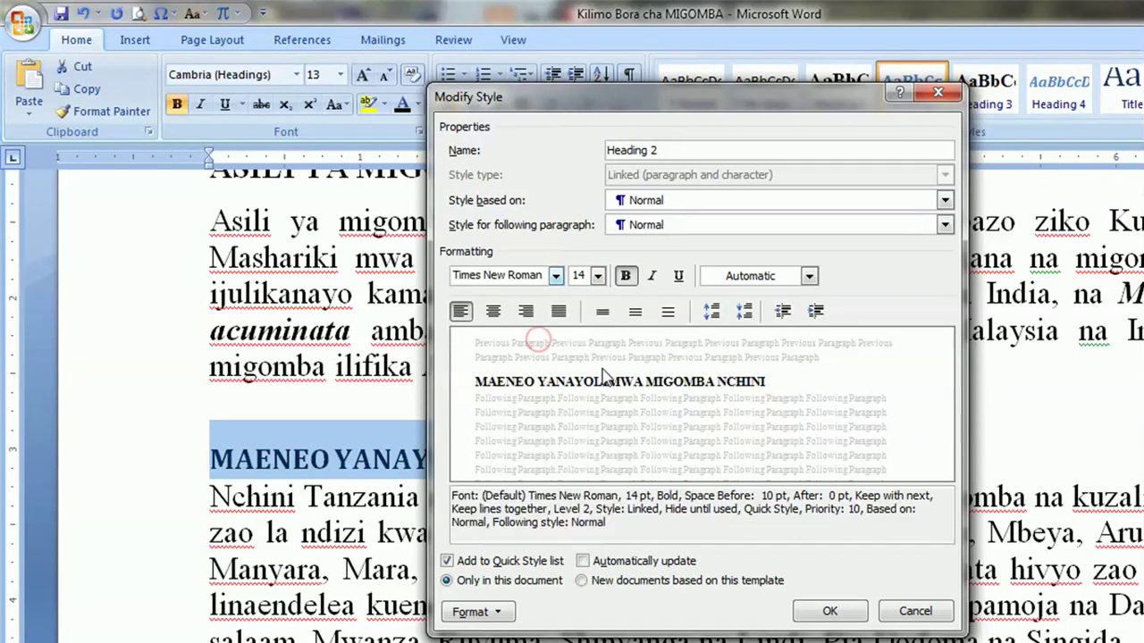
left_click(741, 316)
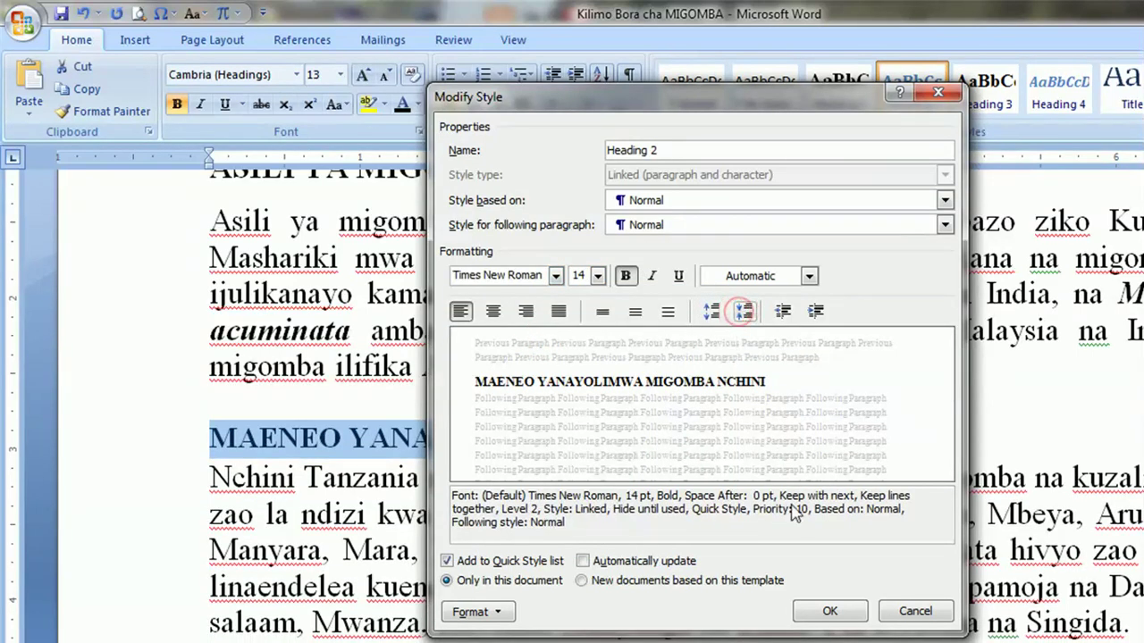
left_click(815, 609)
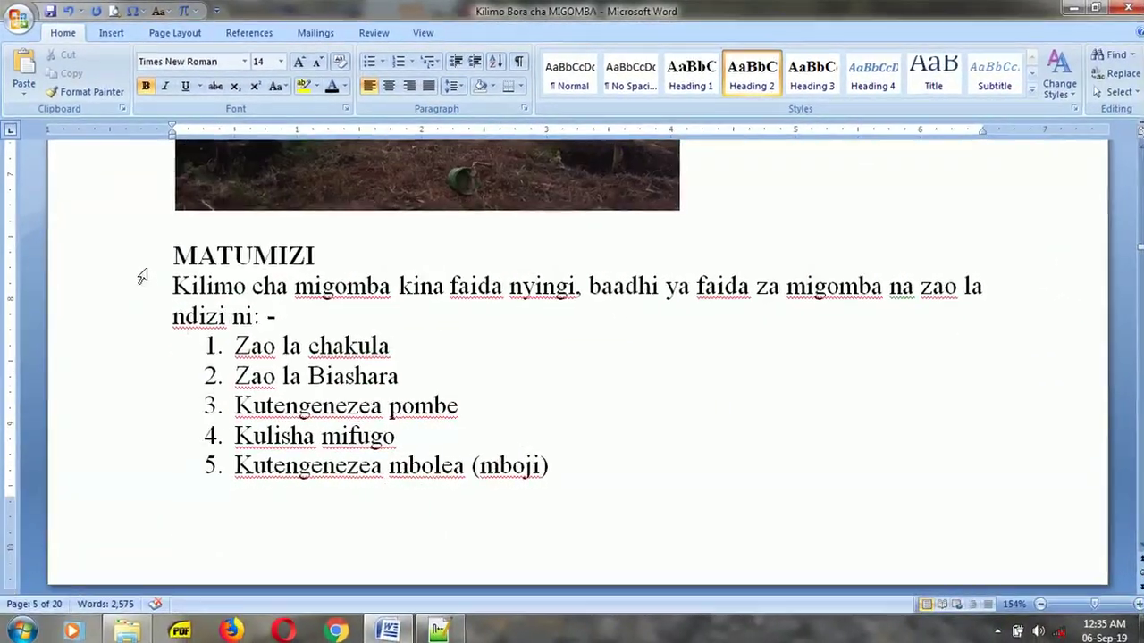
Make MATUMIZI Heading 2, and SURA YA PILI and UZALISHAJI Heading 1
left_click(142, 277)
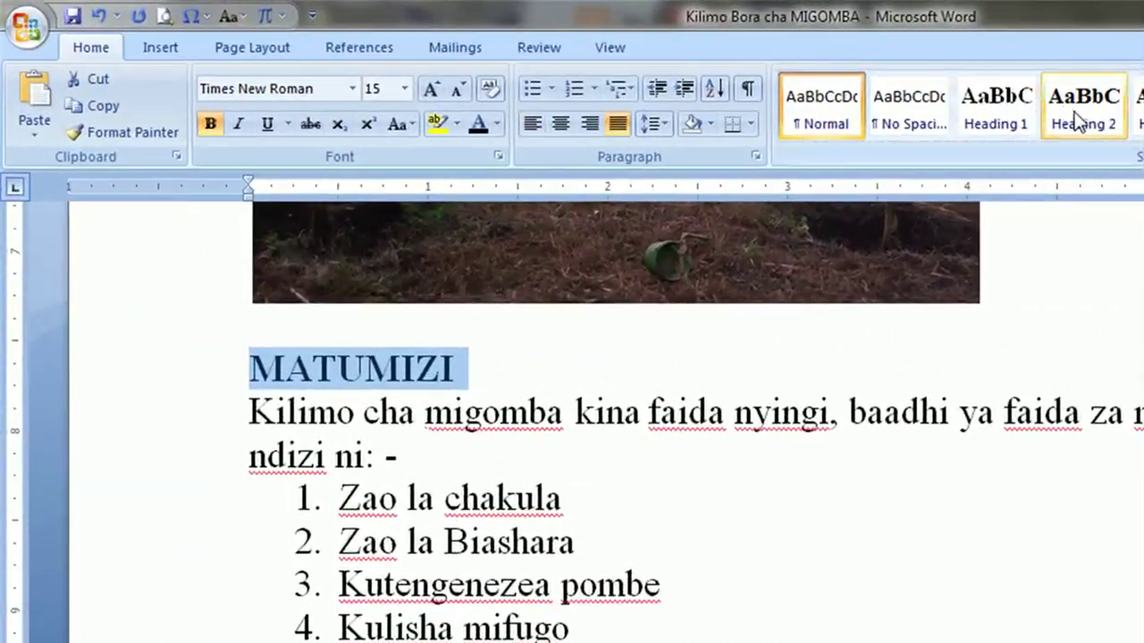
left_click(741, 77)
left_click(429, 417)
left_click(174, 411)
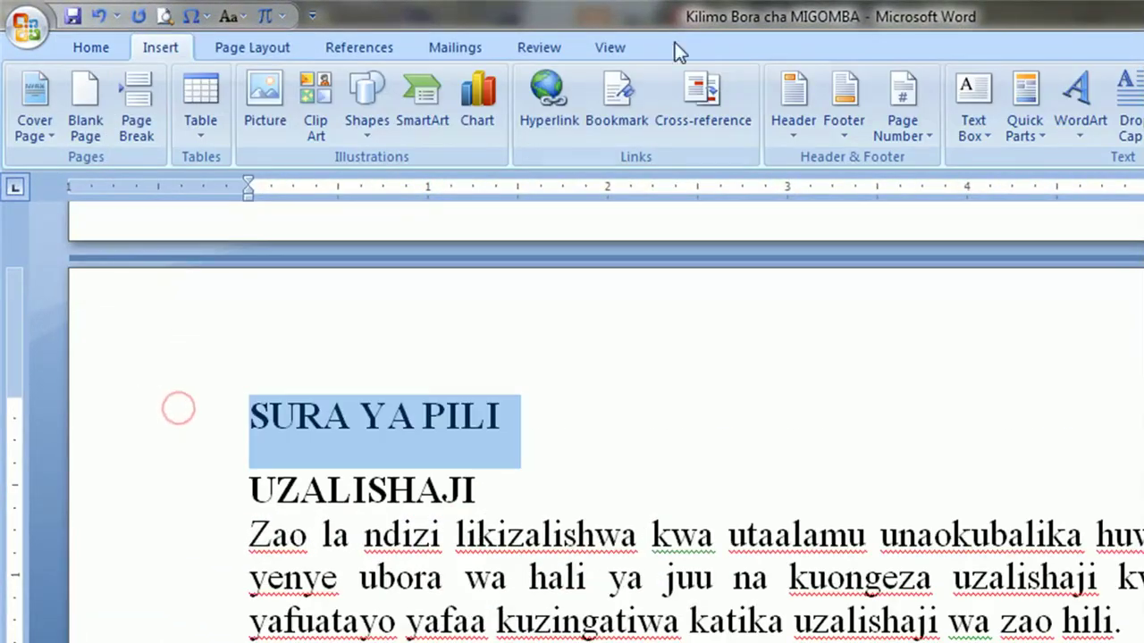
left_click(89, 46)
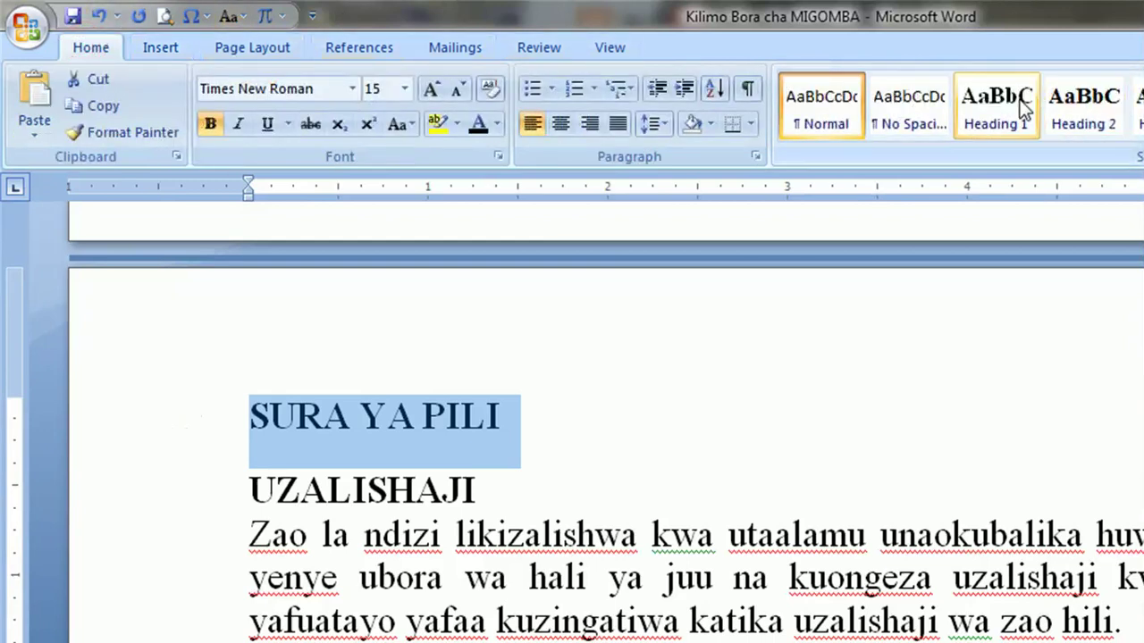
left_click(1001, 109)
left_click(187, 473)
left_click(1021, 103)
Make SURA YA TATU and UTUNZAJI WA SHAMBA NA MIMEA Heading 1, MCHANGANYO WA MAZAO Heading 2
scroll(535, 441, "down", 3)
scroll(534, 441, "down", 3)
scroll(429, 559, "down", 4)
left_click(430, 559)
scroll(430, 559, "down", 2)
scroll(429, 558, "down", 3)
scroll(430, 558, "down", 3)
scroll(429, 558, "down", 3)
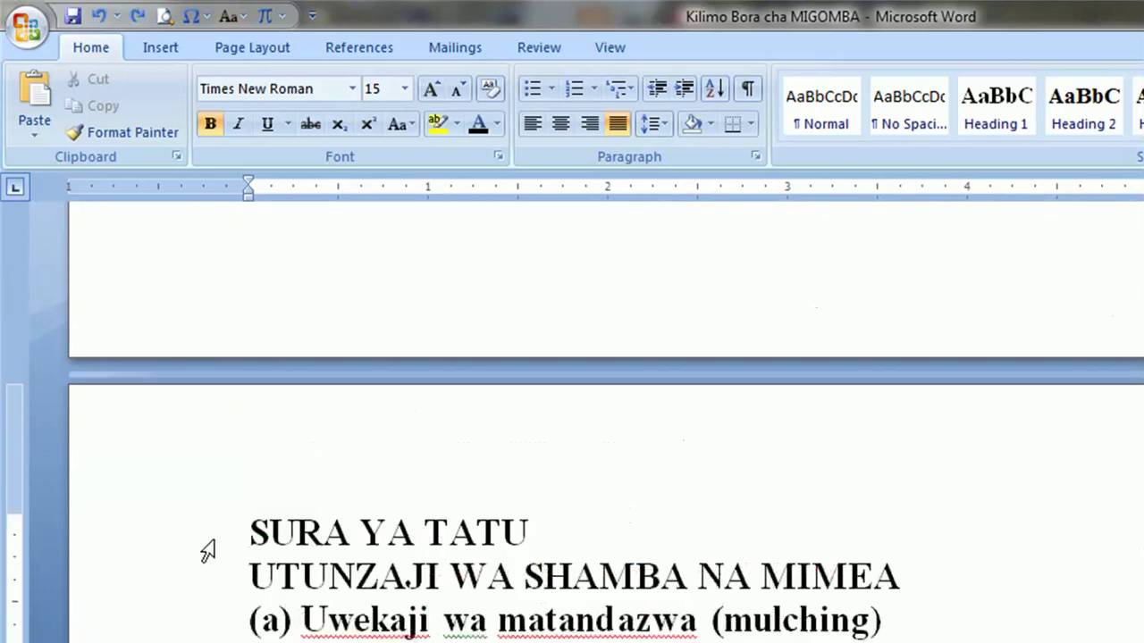
left_click(200, 538)
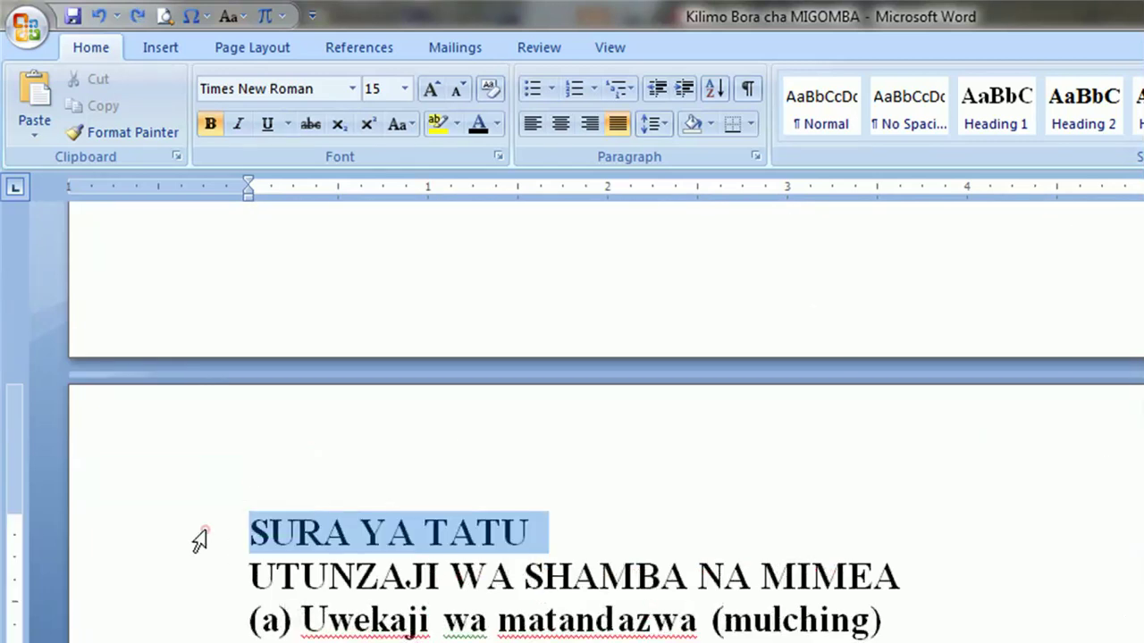
left_click(1001, 109)
left_click(191, 597)
left_click(966, 109)
left_click(191, 451)
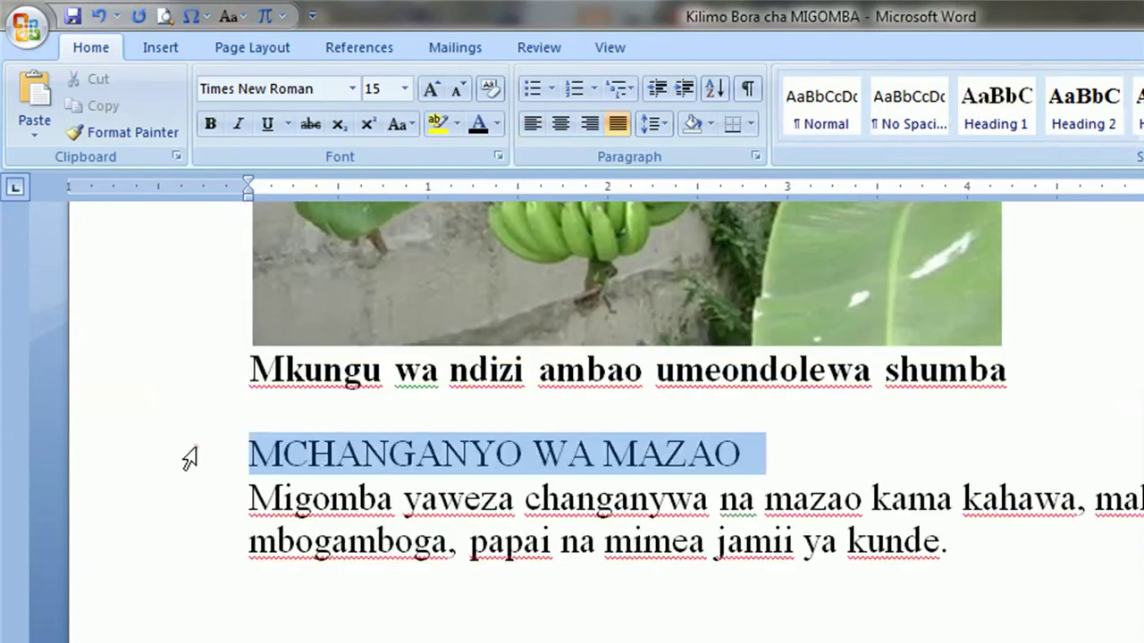
left_click(1096, 100)
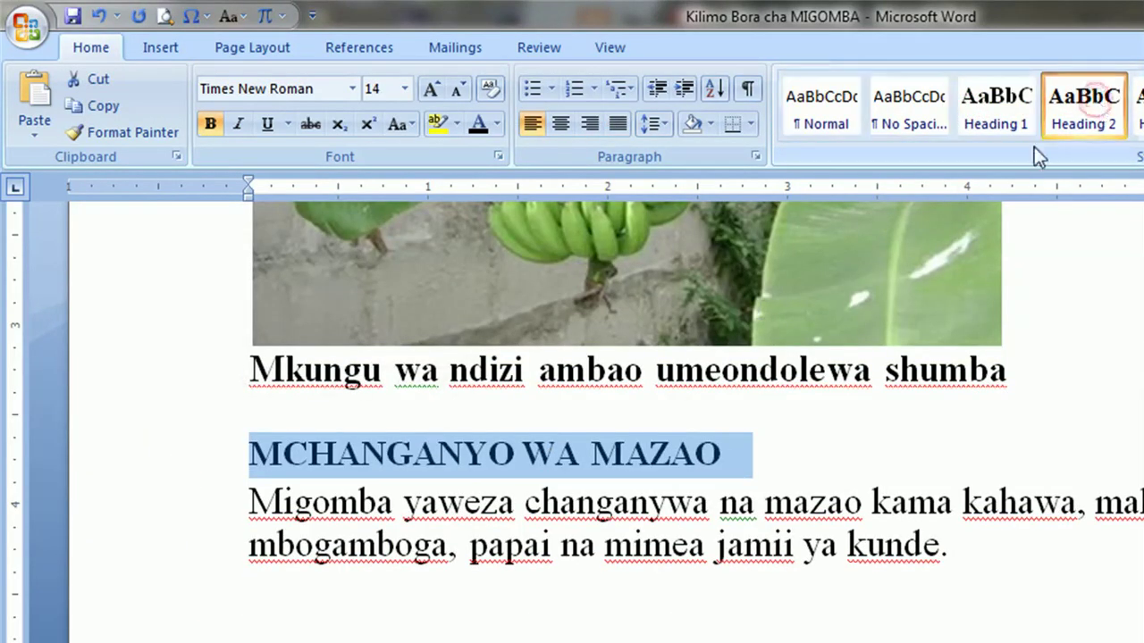
Apply Heading 1 to SURA YA NNE and UVUNAJI
scroll(438, 534, "down", 5)
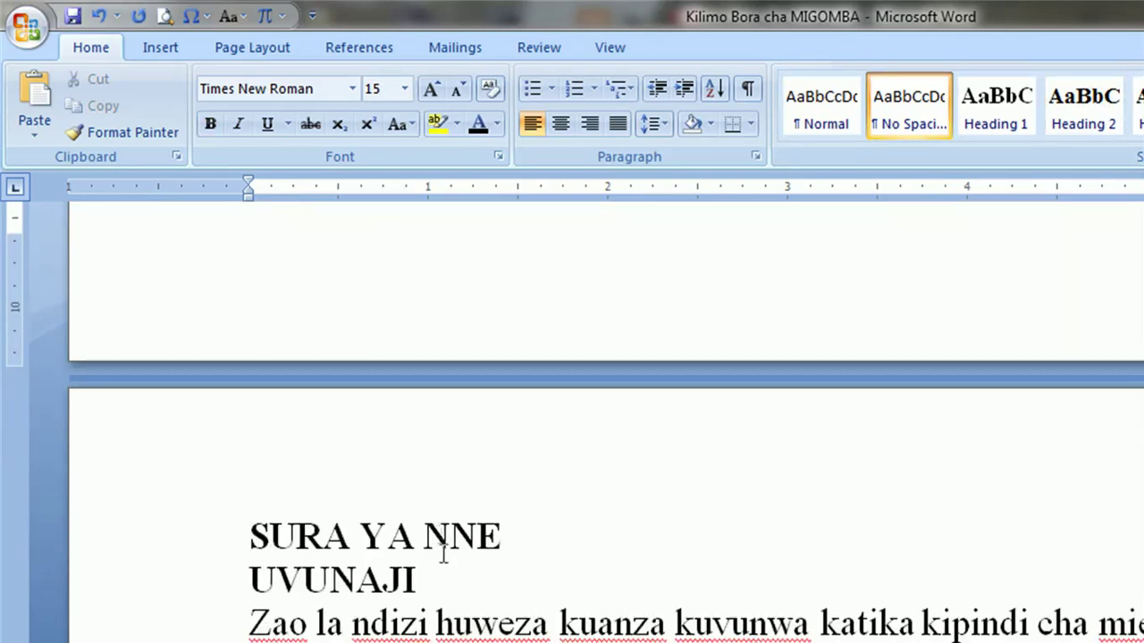
left_click(204, 542)
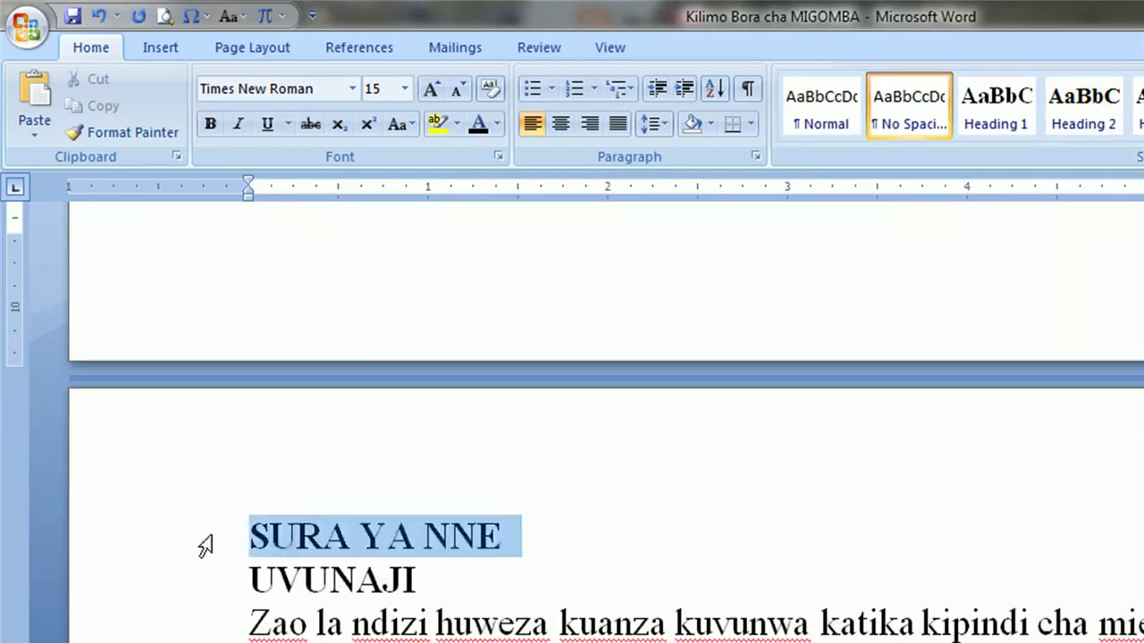
left_click(1014, 109)
left_click(199, 598)
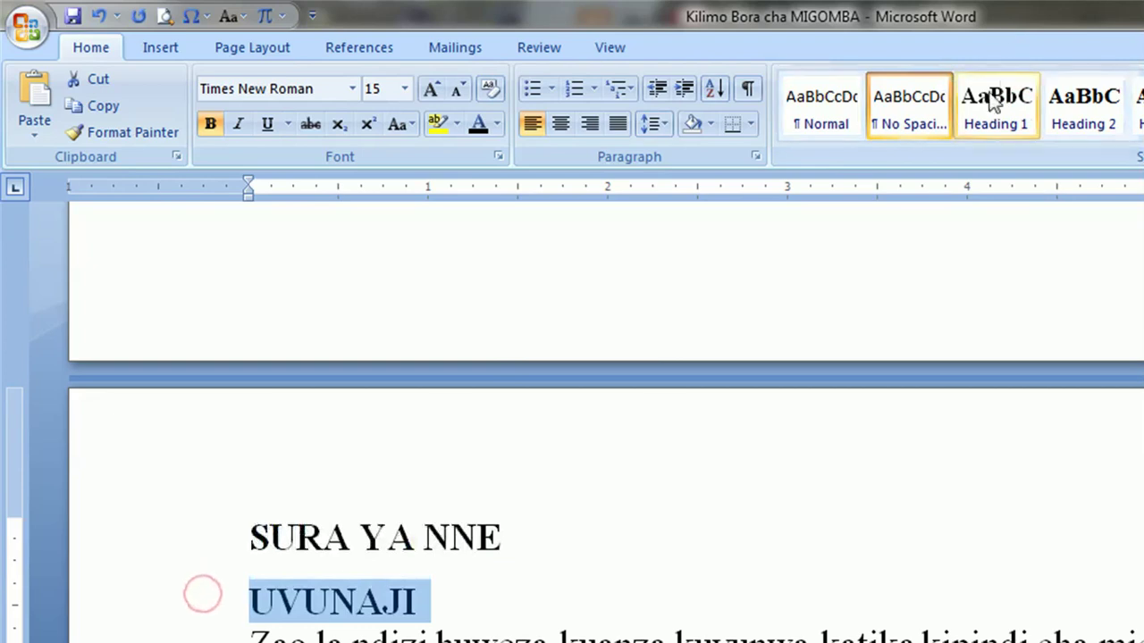
left_click(984, 104)
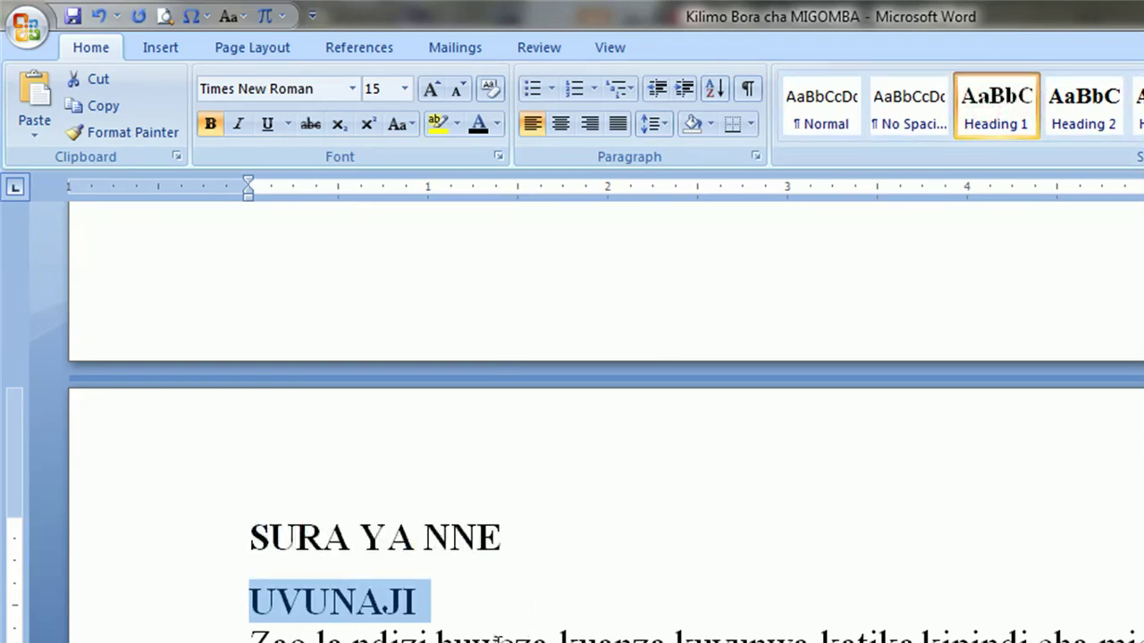
left_click(497, 640)
Apply Heading 2 to MATUMIZI YA RIBONI and WAKATI UNAOFAA KUVUNA
scroll(338, 598, "down", 3)
scroll(337, 599, "down", 2)
scroll(337, 599, "up", 2)
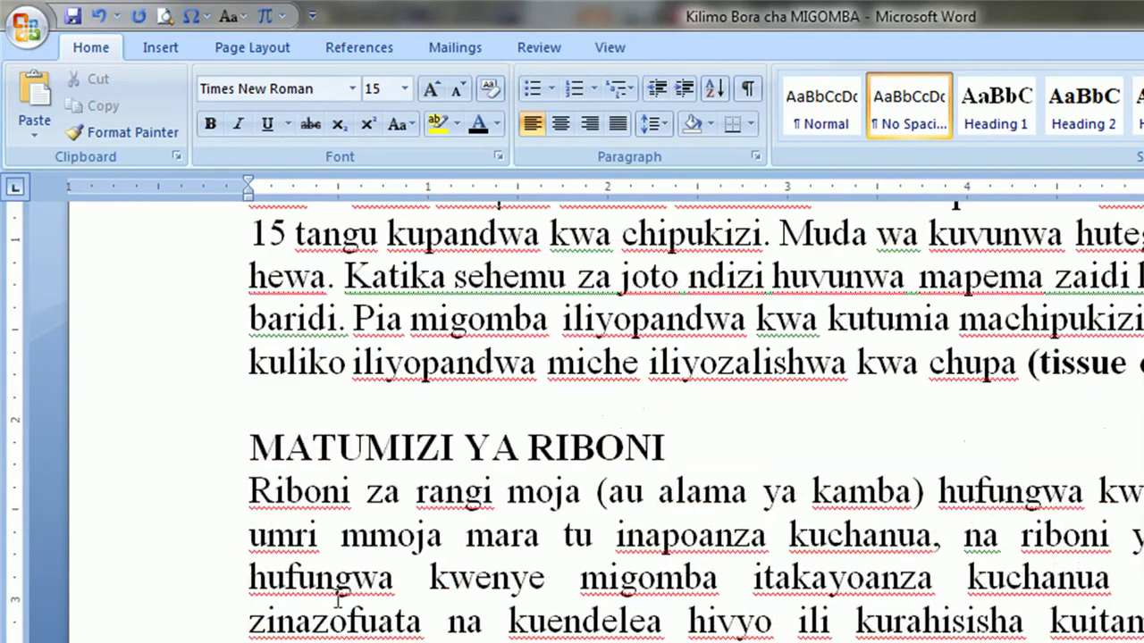
left_click(189, 448)
left_click(1084, 103)
scroll(404, 577, "down", 2)
left_click(217, 544)
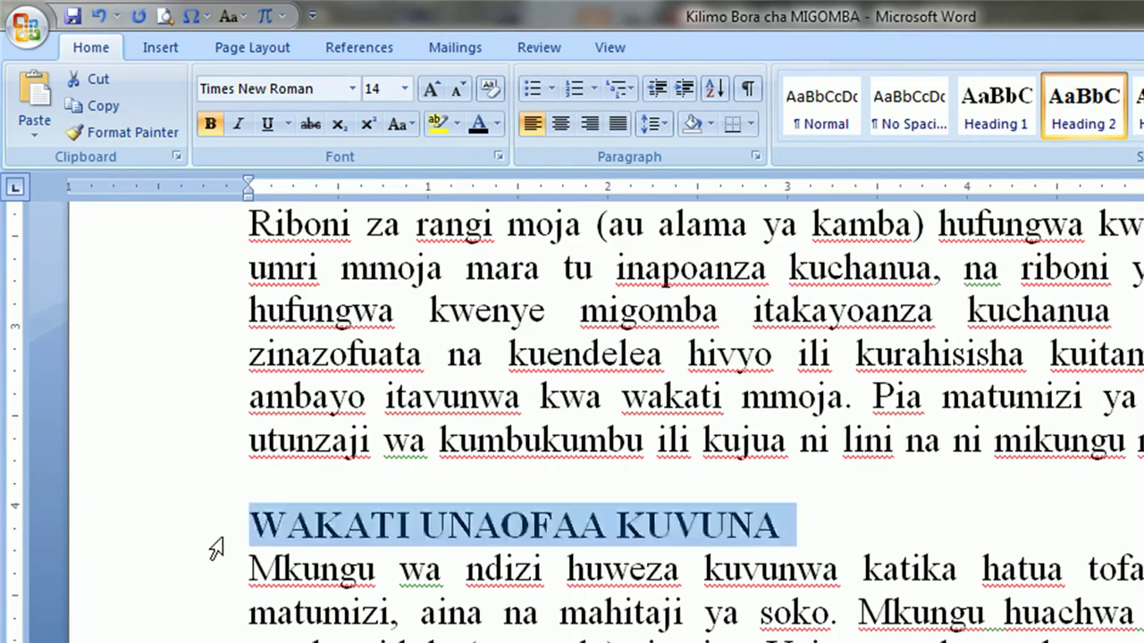
left_click(1086, 106)
left_click(505, 607)
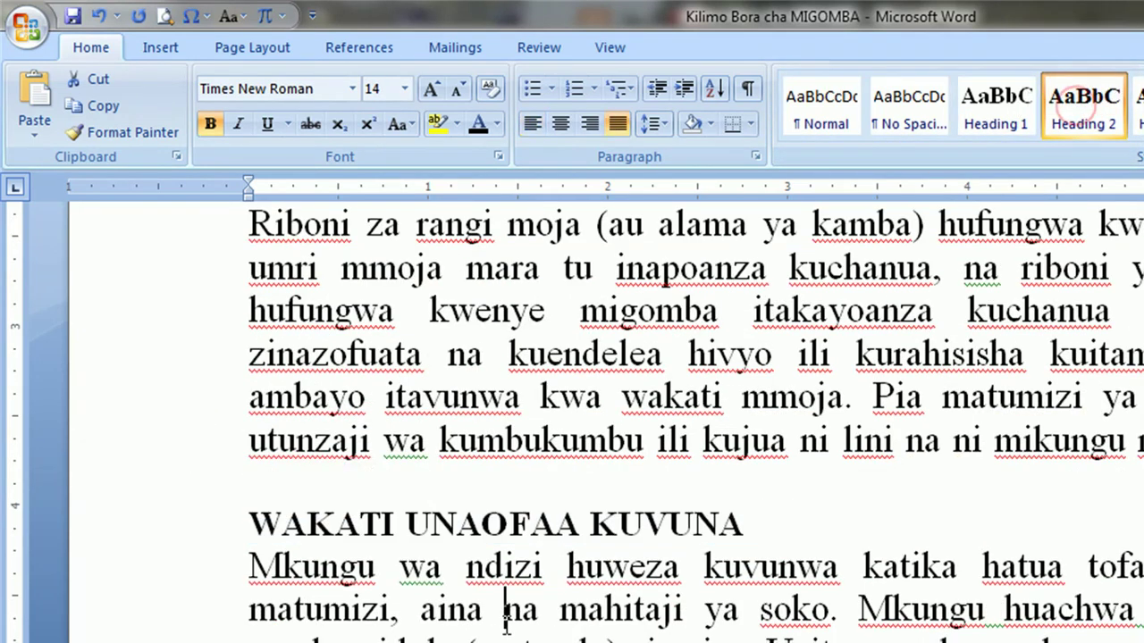
Apply Heading 2 to UBORA WA NDIZI and KIASI CHA MAVUNO
scroll(506, 617, "down", 2)
scroll(510, 626, "down", 2)
scroll(524, 636, "down", 2)
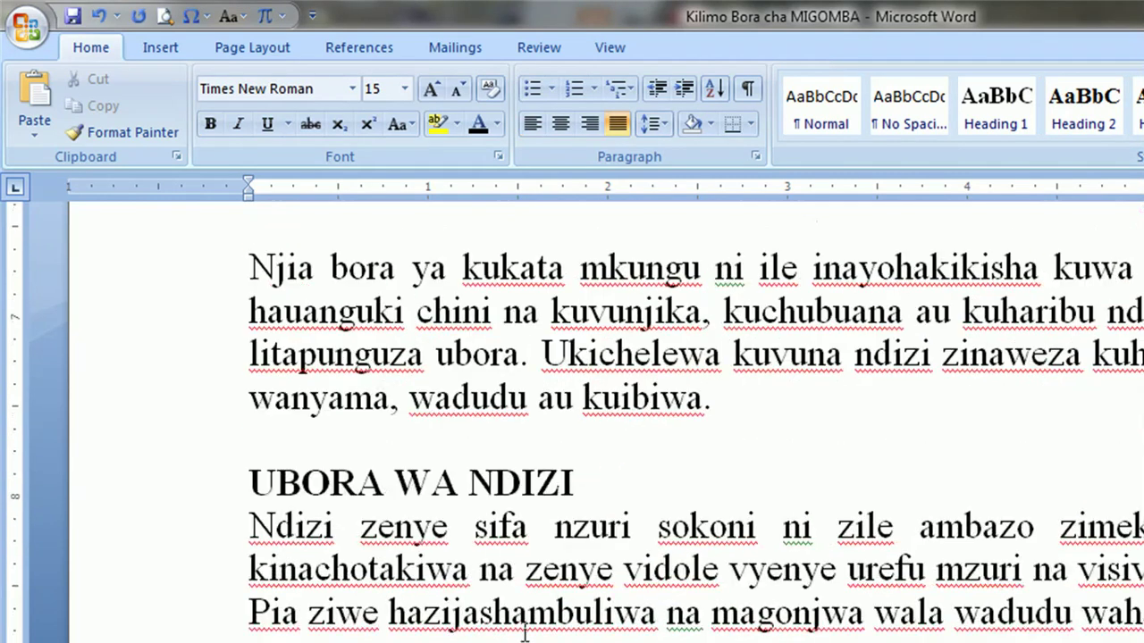
left_click(181, 481)
left_click(1081, 107)
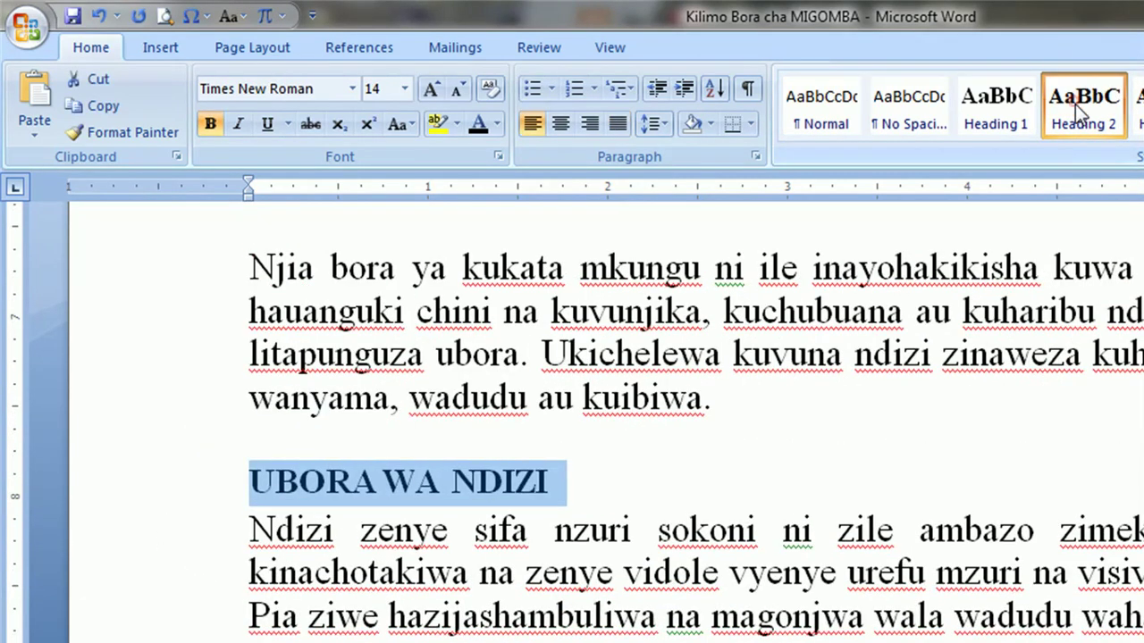
scroll(578, 597, "down", 2)
left_click(211, 423)
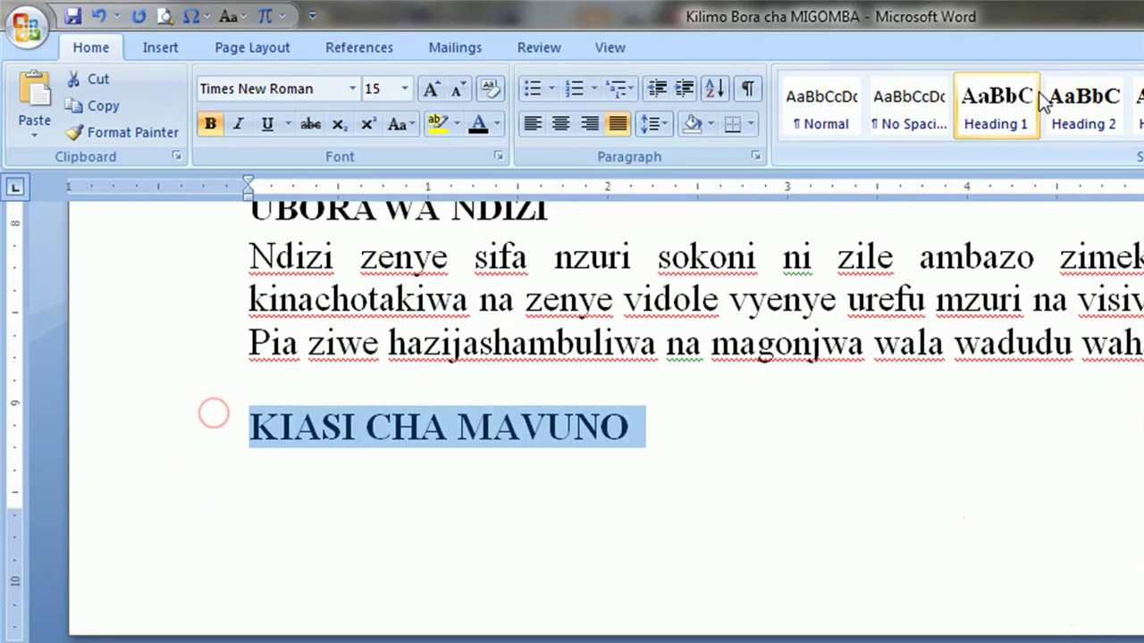
left_click(1101, 95)
Apply Heading 1 to SURA YA TANO and MAGONJWA
scroll(641, 444, "down", 3)
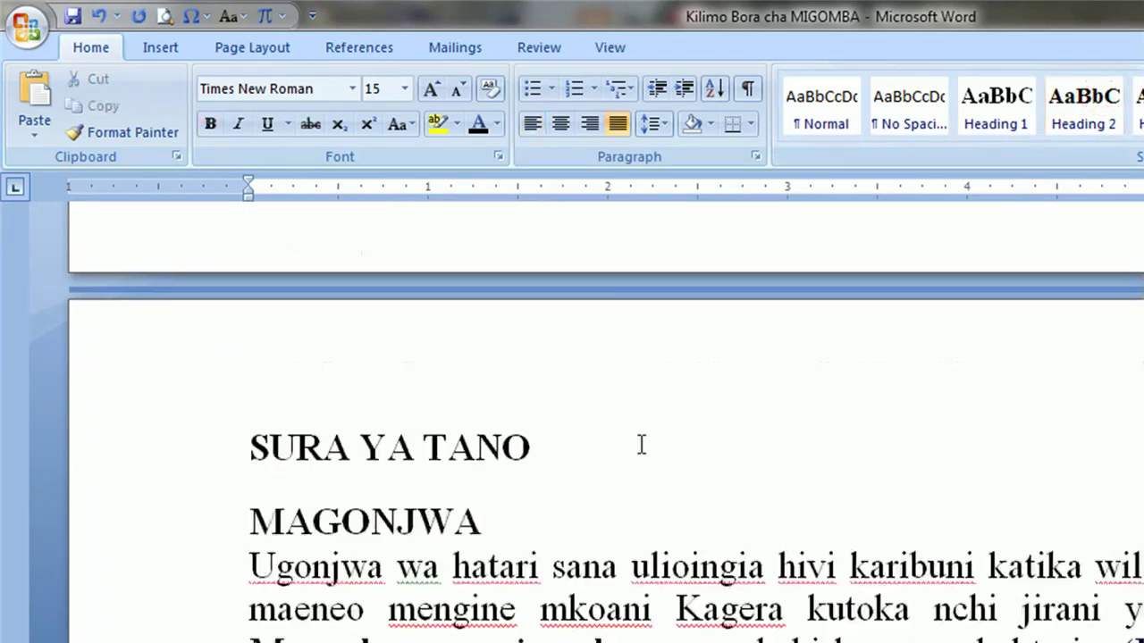
left_click(198, 469)
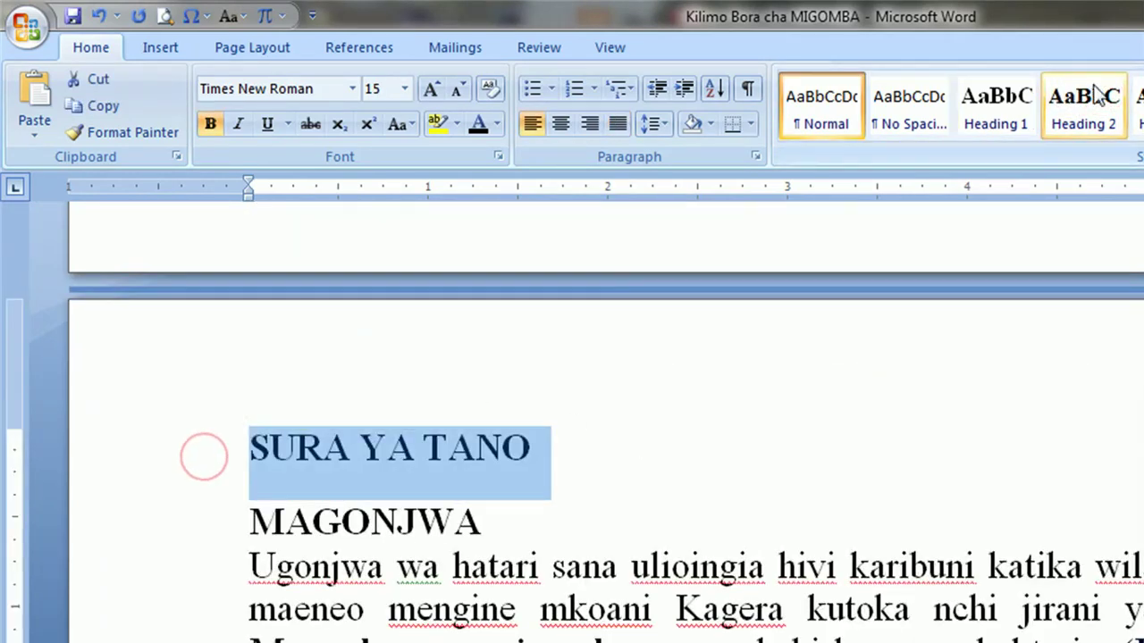
left_click(992, 119)
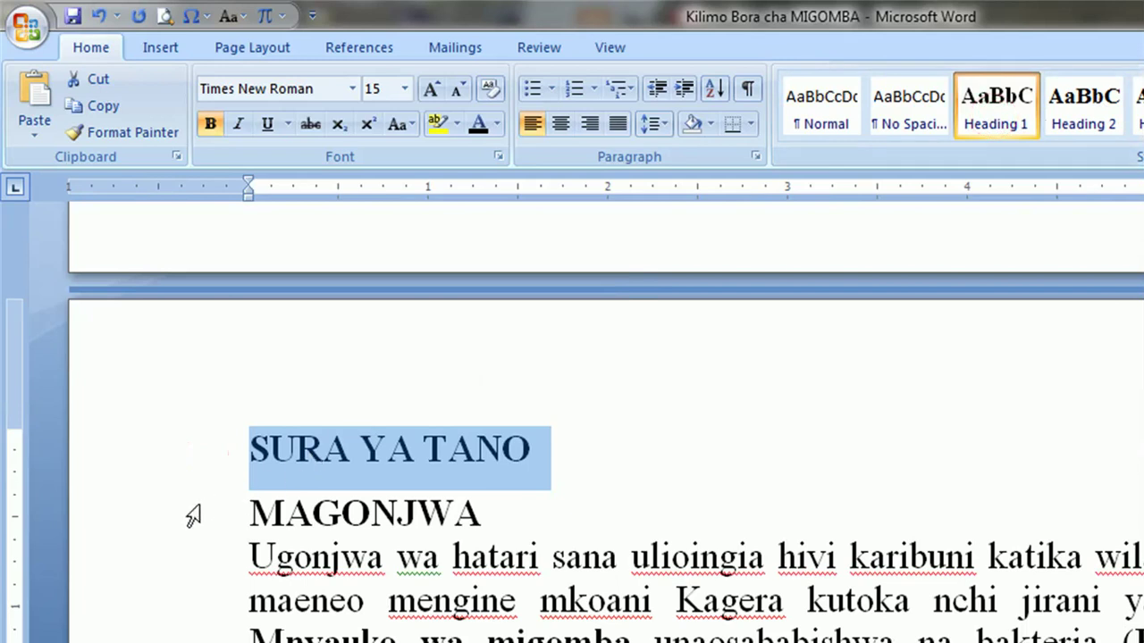
left_click(193, 515)
left_click(1018, 109)
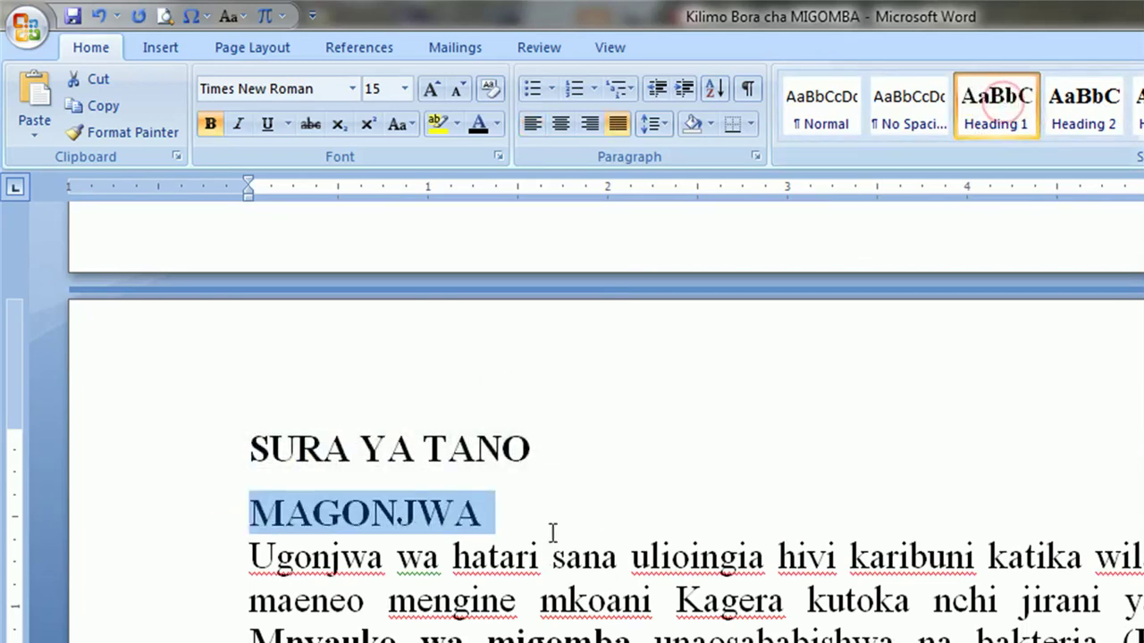
left_click(473, 590)
Apply Heading 2 to WADUDU WAHARIBIFU and the long MAELEZO MBALIMBALI heading
scroll(474, 590, "down", 5)
left_click(217, 400)
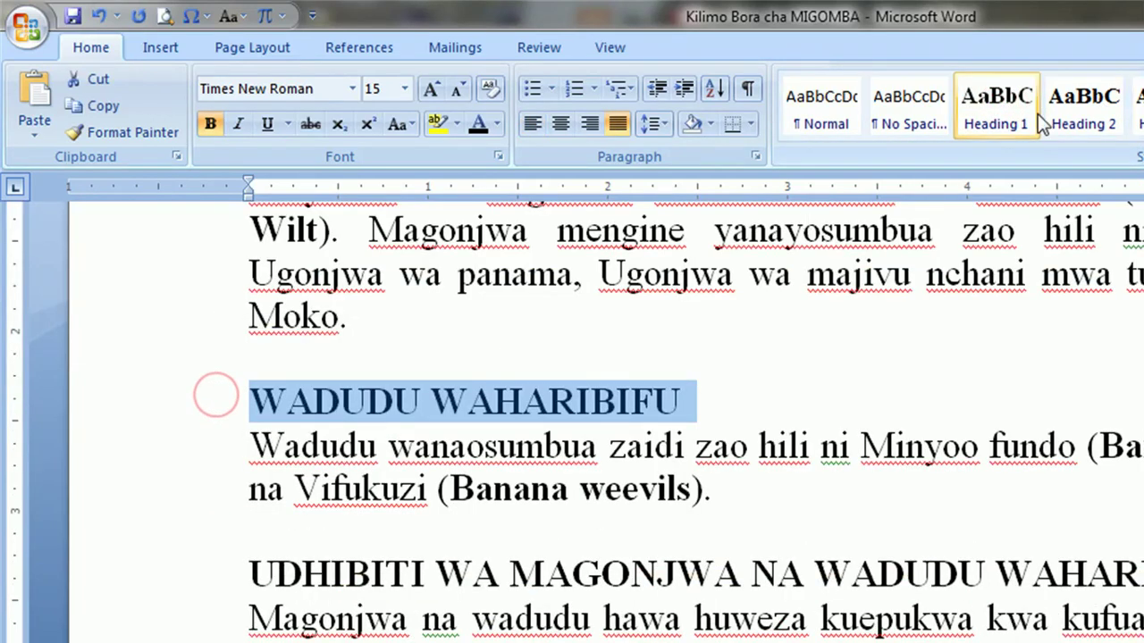
left_click(1078, 114)
scroll(301, 528, "down", 5)
left_click_drag(148, 536, 175, 639)
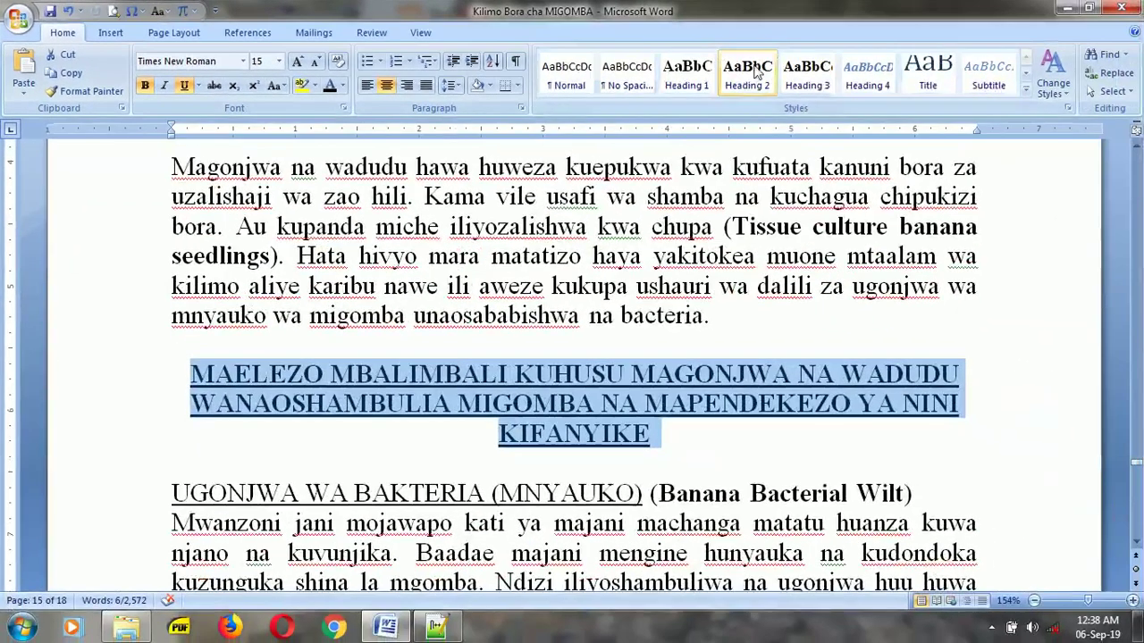
left_click(746, 76)
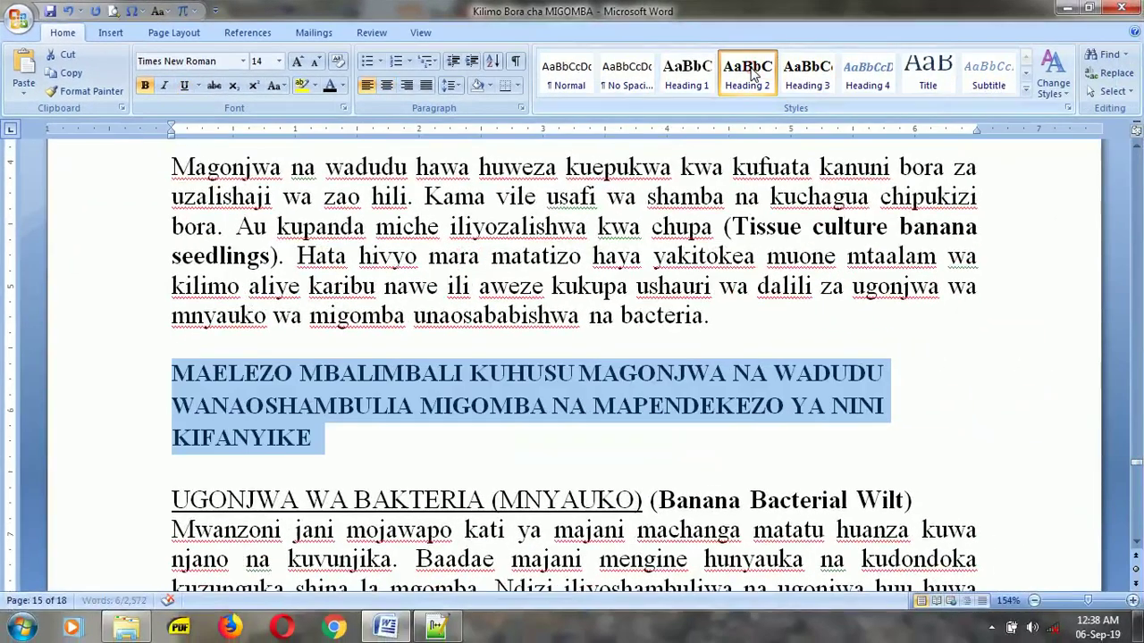
left_click_drag(1136, 420, 1140, 509)
scroll(503, 357, "up", 5)
scroll(503, 357, "up", 5)
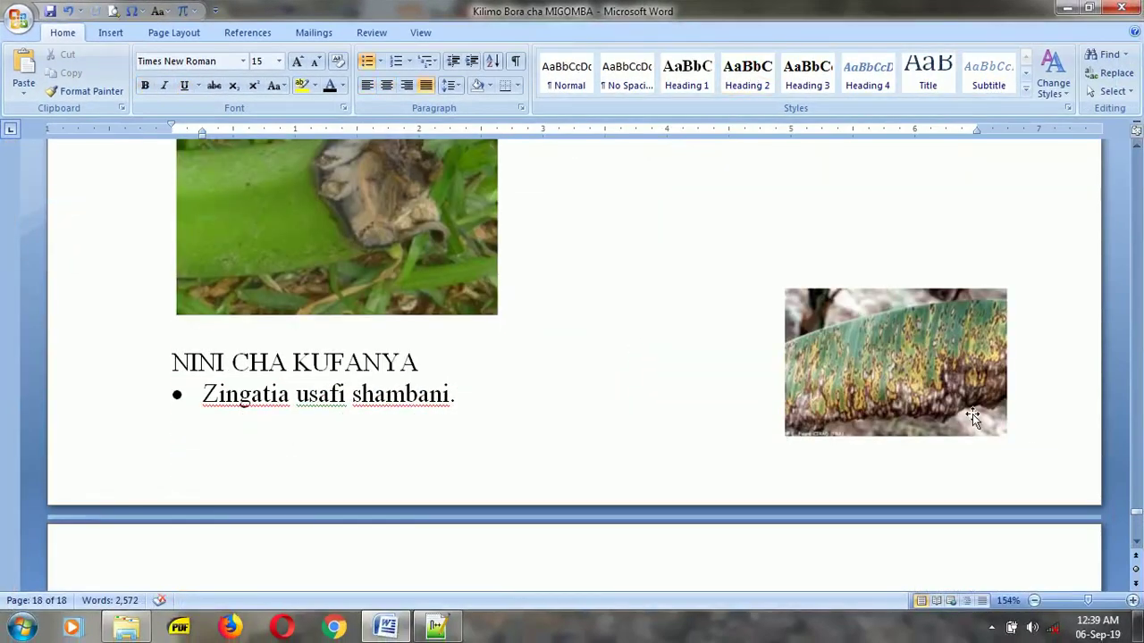
Place the cursor below the YALIYOMO heading and hide the white space between pages
left_click_drag(1138, 517, 1136, 219)
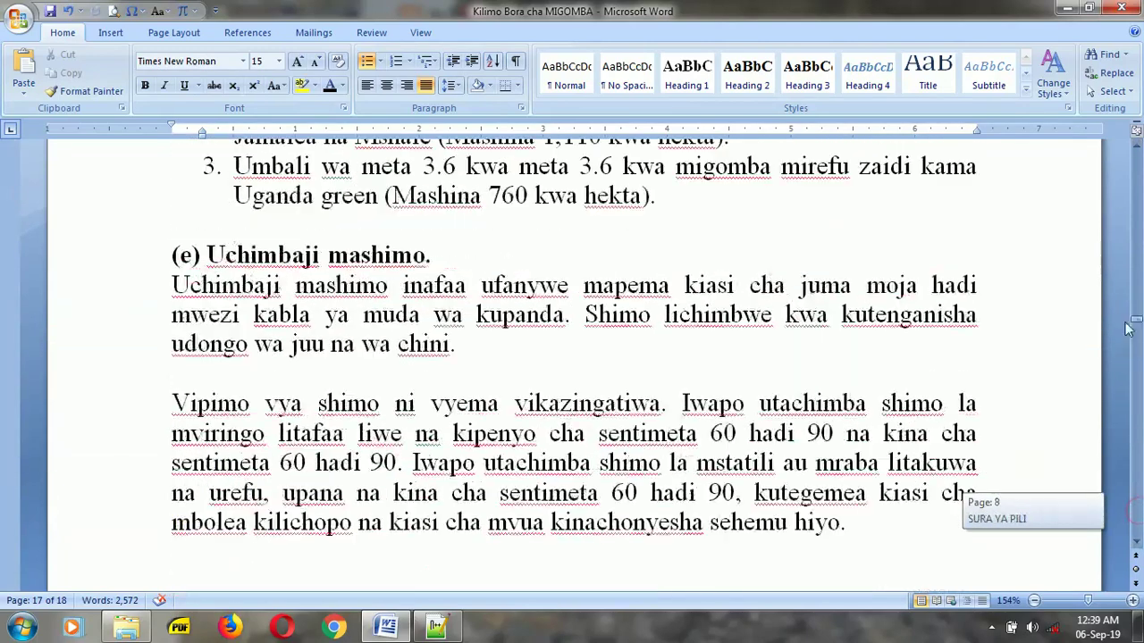
left_click(224, 287)
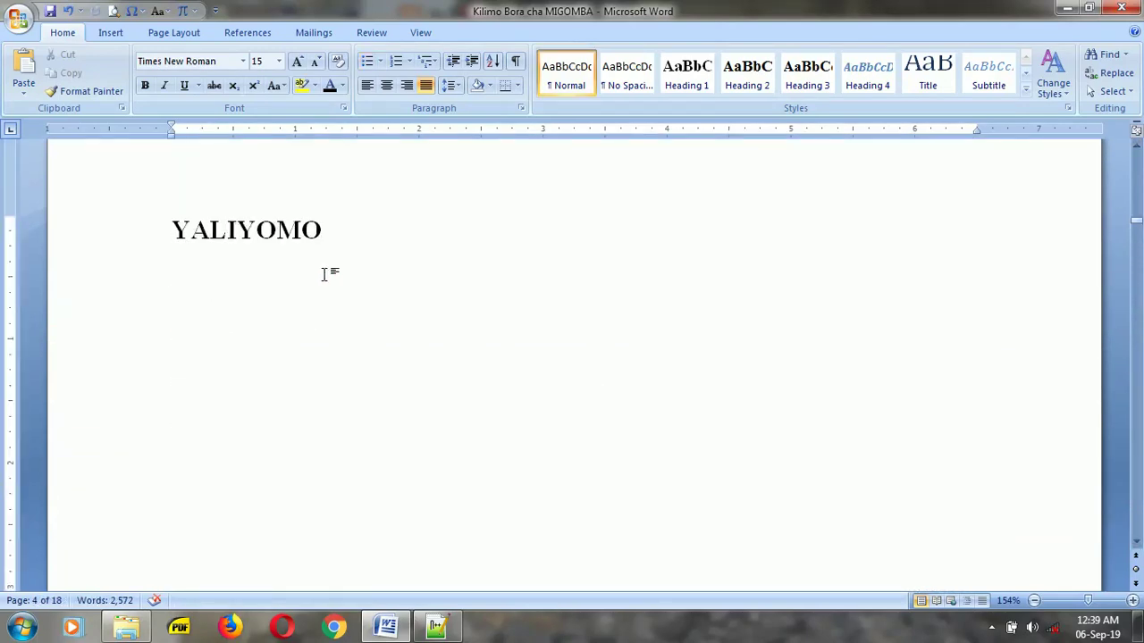
scroll(327, 309, "up", 3)
double_click(327, 309)
Insert an Automatic Table 1 table of contents there, then save the document
left_click(262, 38)
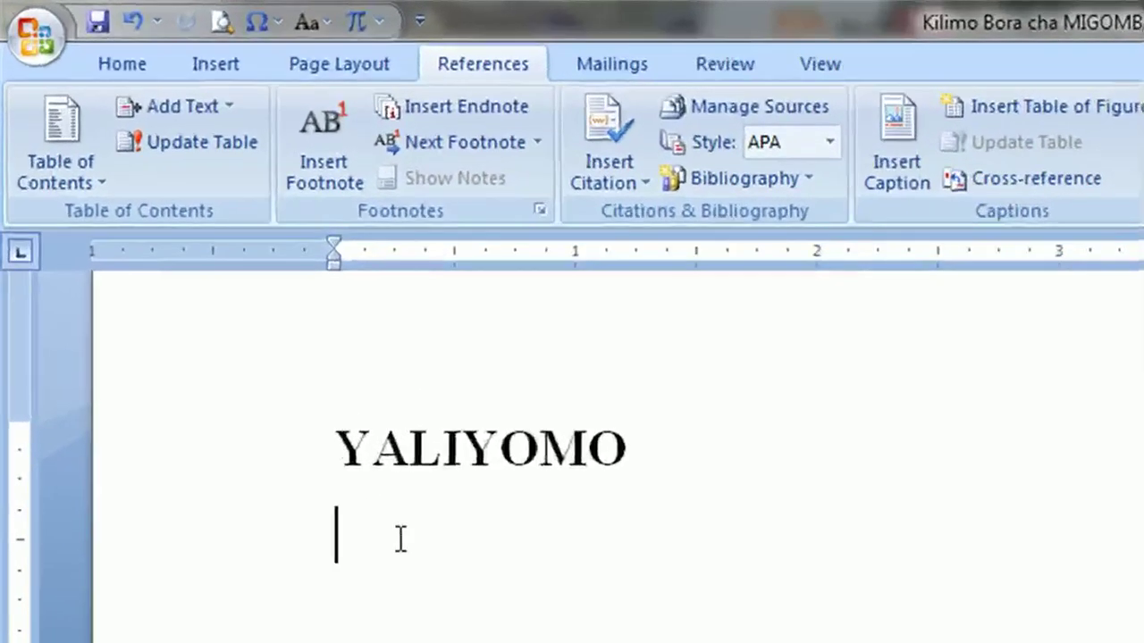
left_click(89, 169)
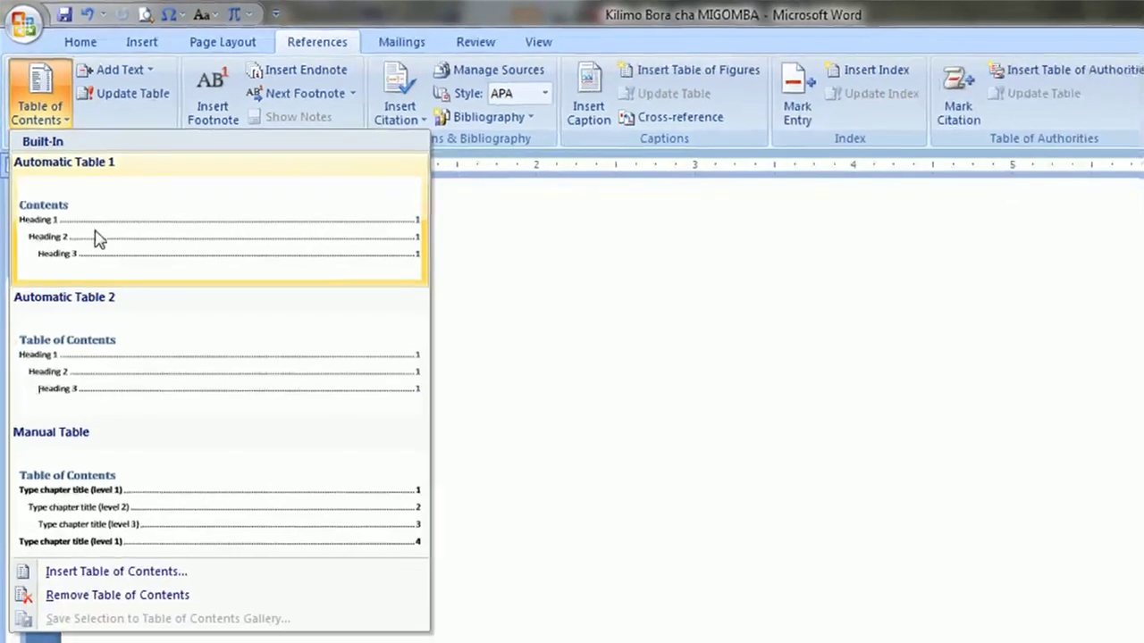
left_click(83, 238)
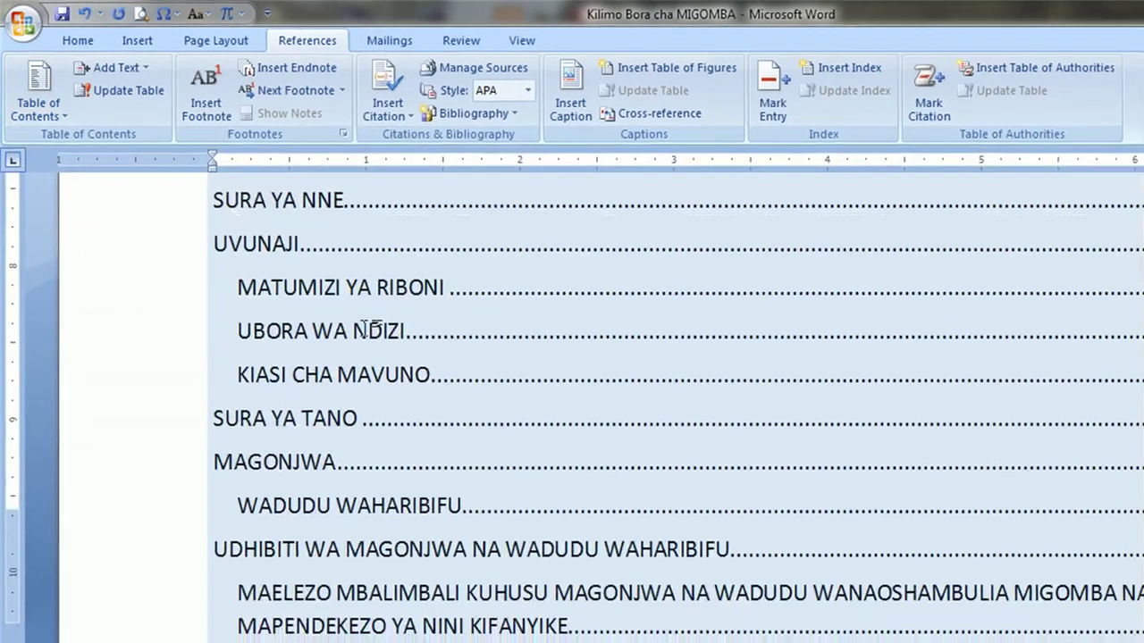
scroll(365, 329, "up", 3)
scroll(307, 268, "up", 2)
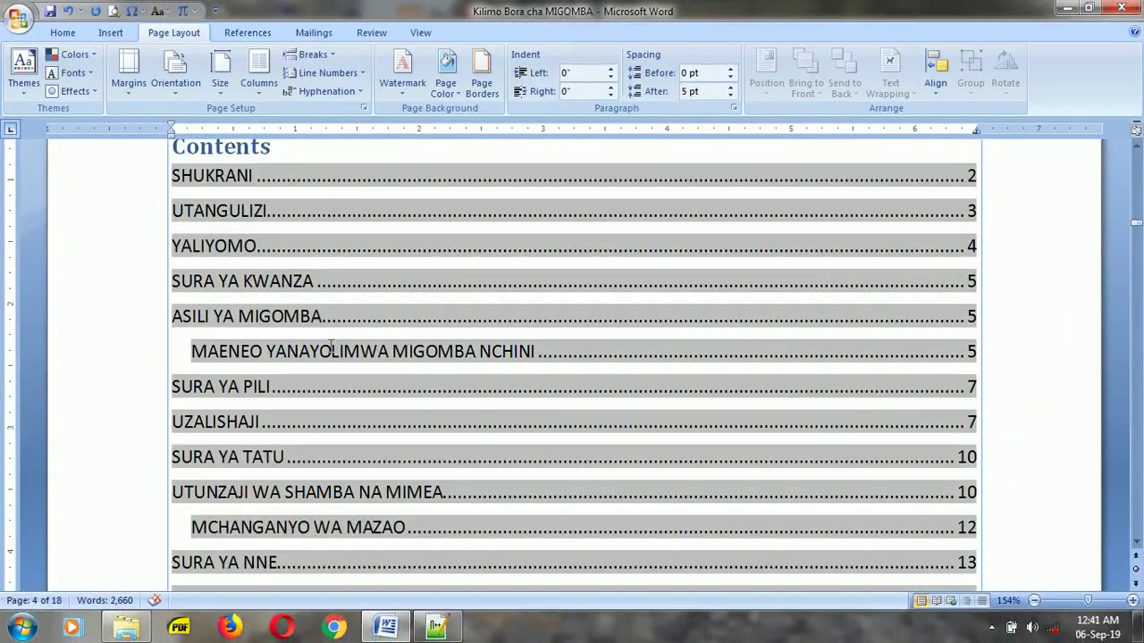
scroll(317, 346, "down", 10)
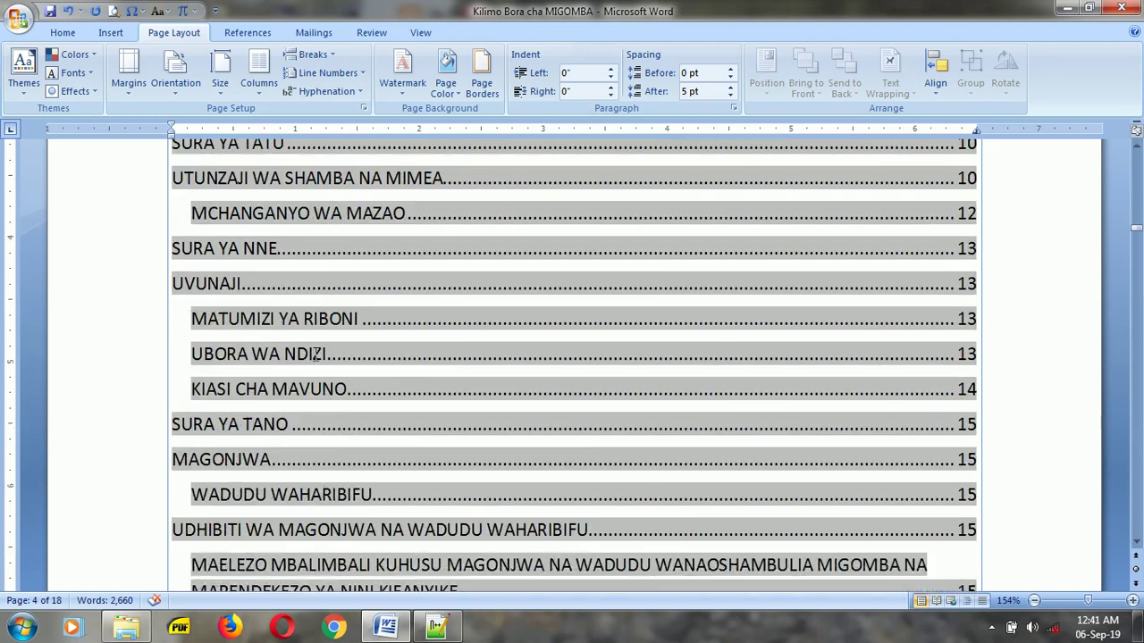
scroll(675, 371, "up", 3)
scroll(432, 488, "down", 3)
scroll(441, 472, "down", 5)
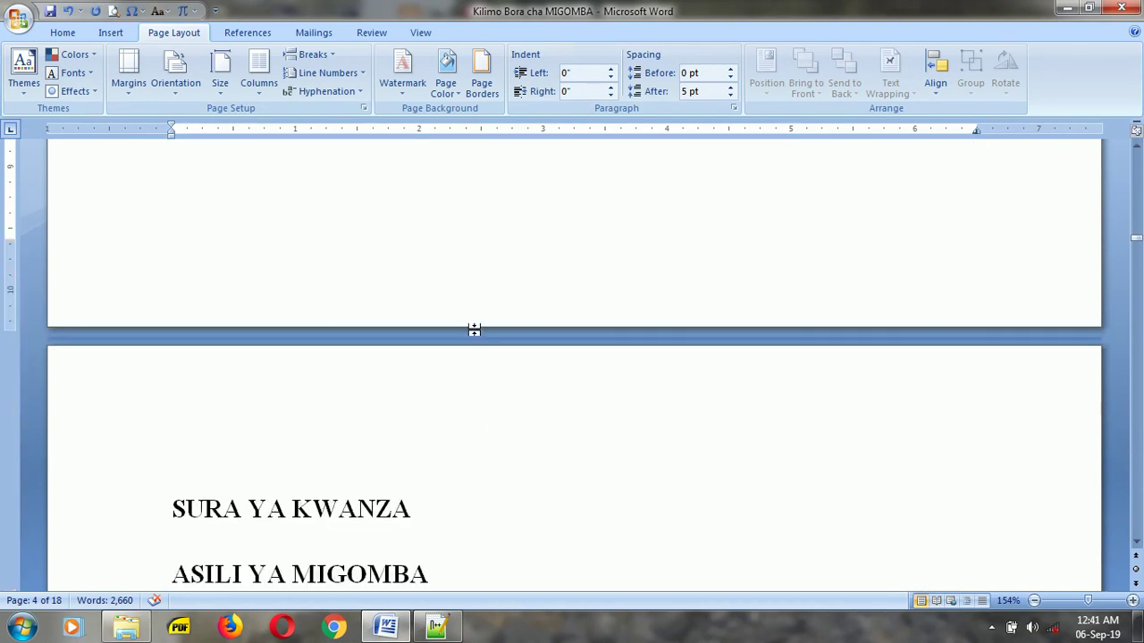
left_click(50, 13)
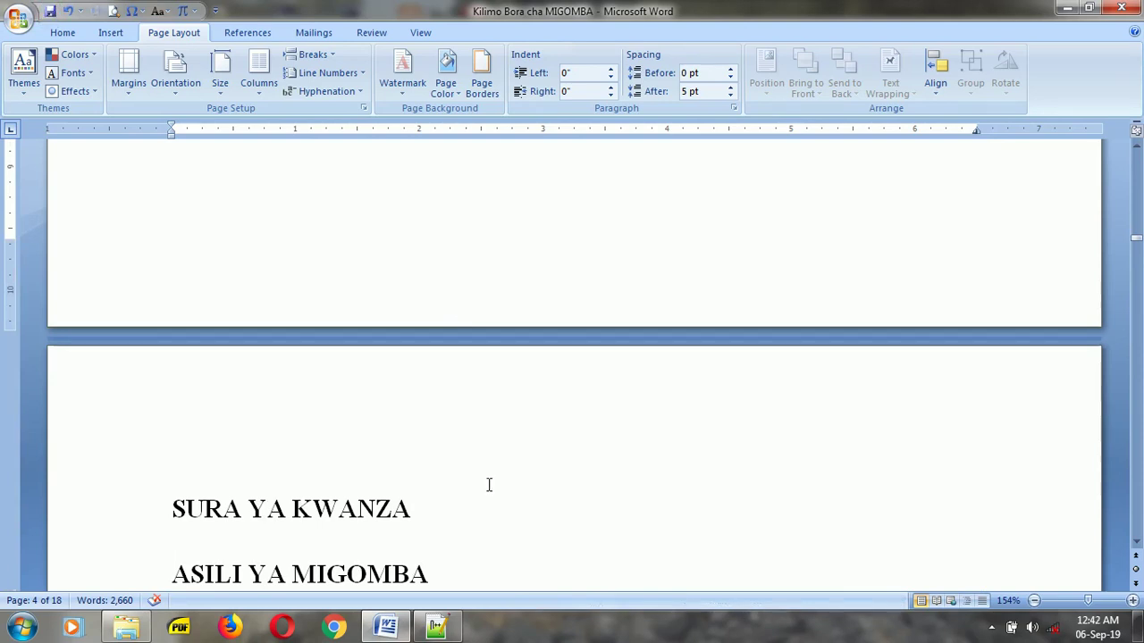
Add centred Plain Number 2 page numbers at the bottom of every page
scroll(487, 435, "up", 3)
scroll(487, 435, "up", 2)
scroll(312, 384, "down", 5)
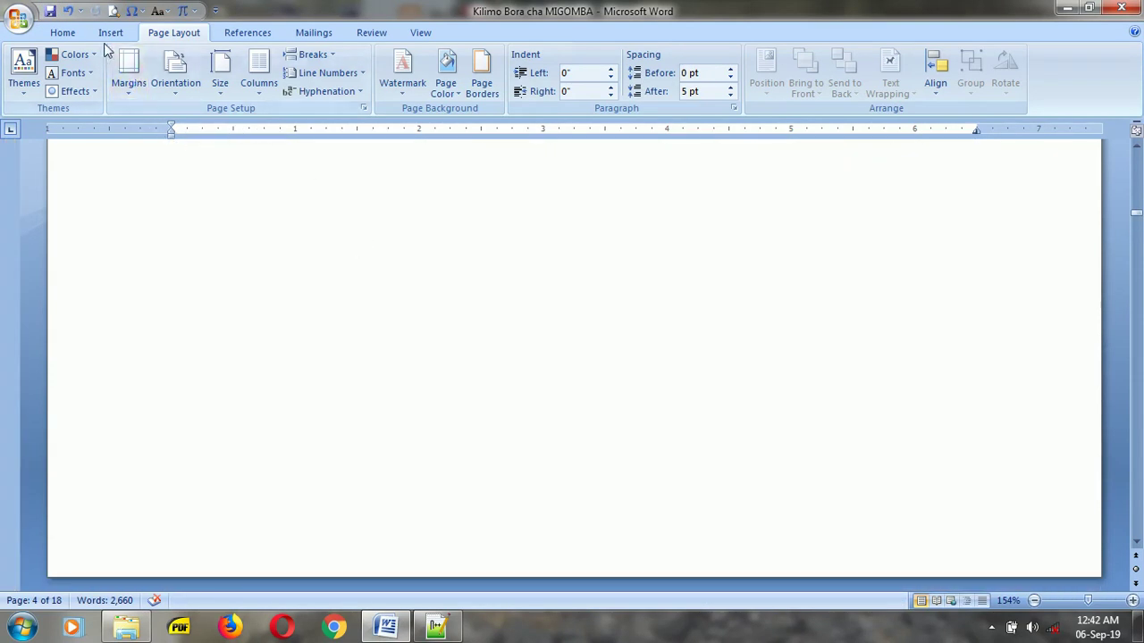
left_click(108, 32)
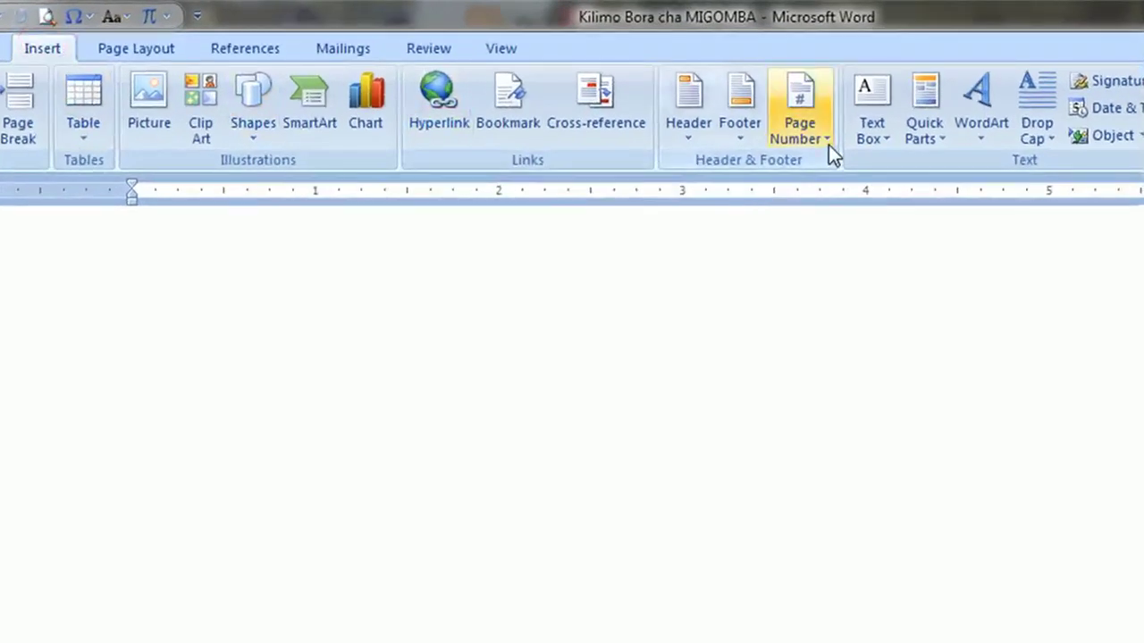
left_click(826, 140)
mouse_move(844, 193)
left_click(997, 332)
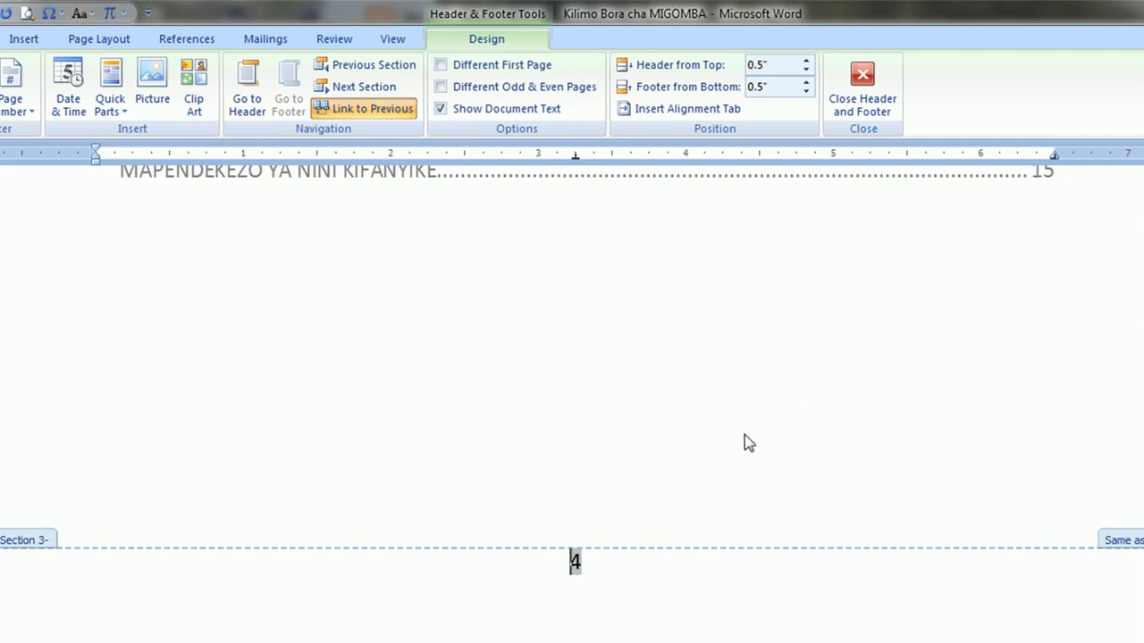
scroll(778, 413, "up", 3)
double_click(1064, 388)
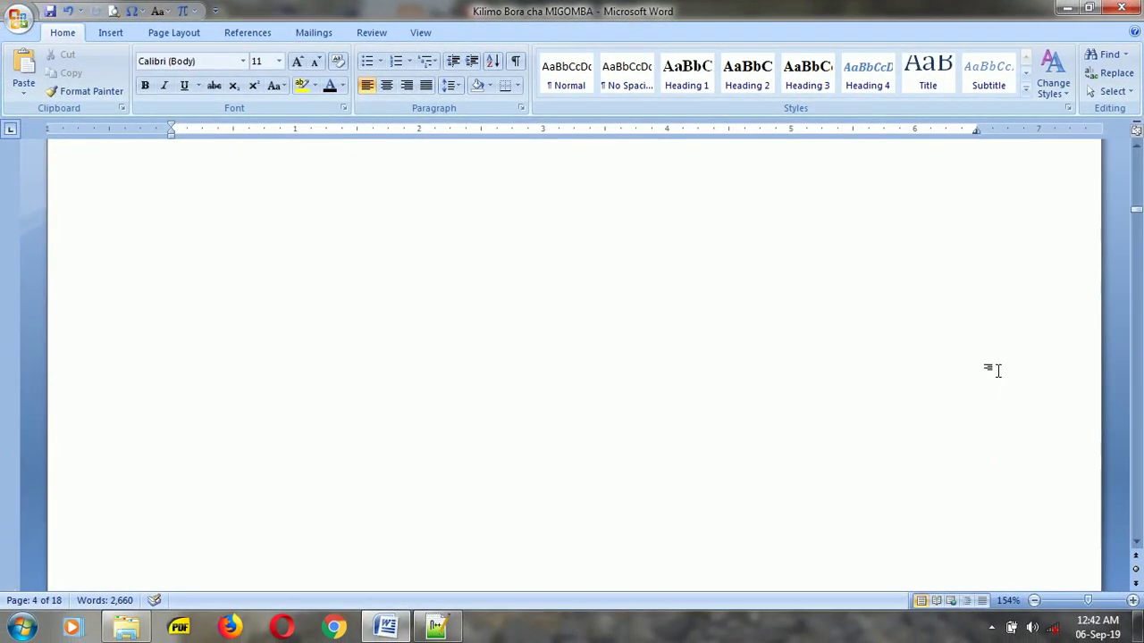
Reopen the title page's footer for editing
scroll(986, 364, "up", 3)
scroll(974, 349, "up", 3)
scroll(965, 331, "up", 3)
scroll(960, 323, "up", 5)
scroll(957, 322, "down", 3)
scroll(804, 353, "down", 4)
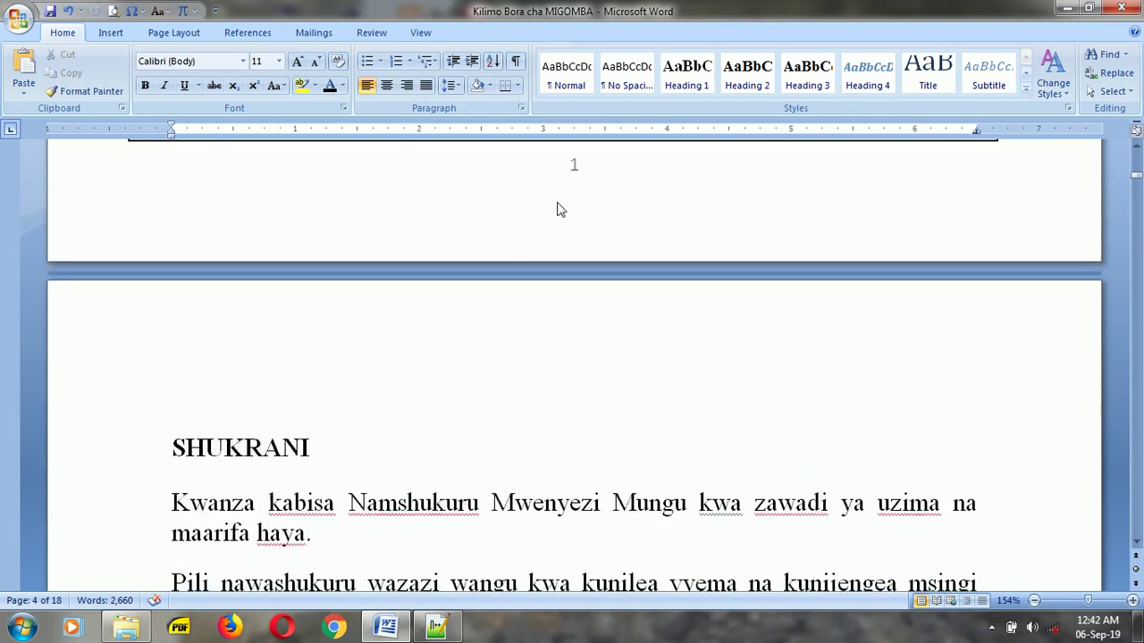
double_click(590, 170)
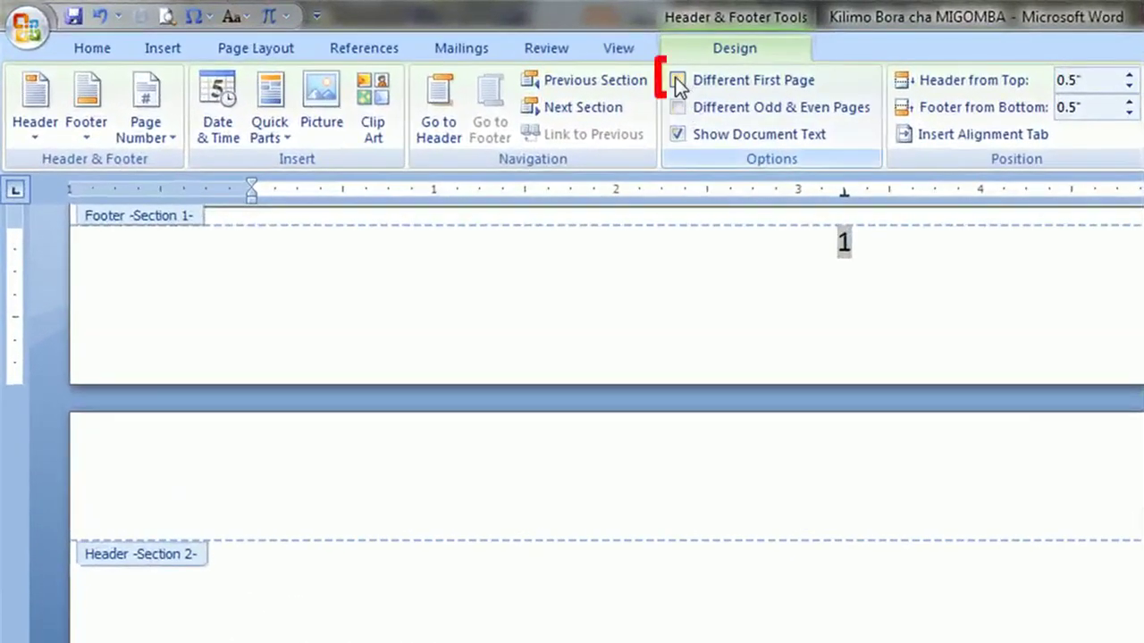
Turn on Different First Page so the cover page footer shows no number
left_click(677, 80)
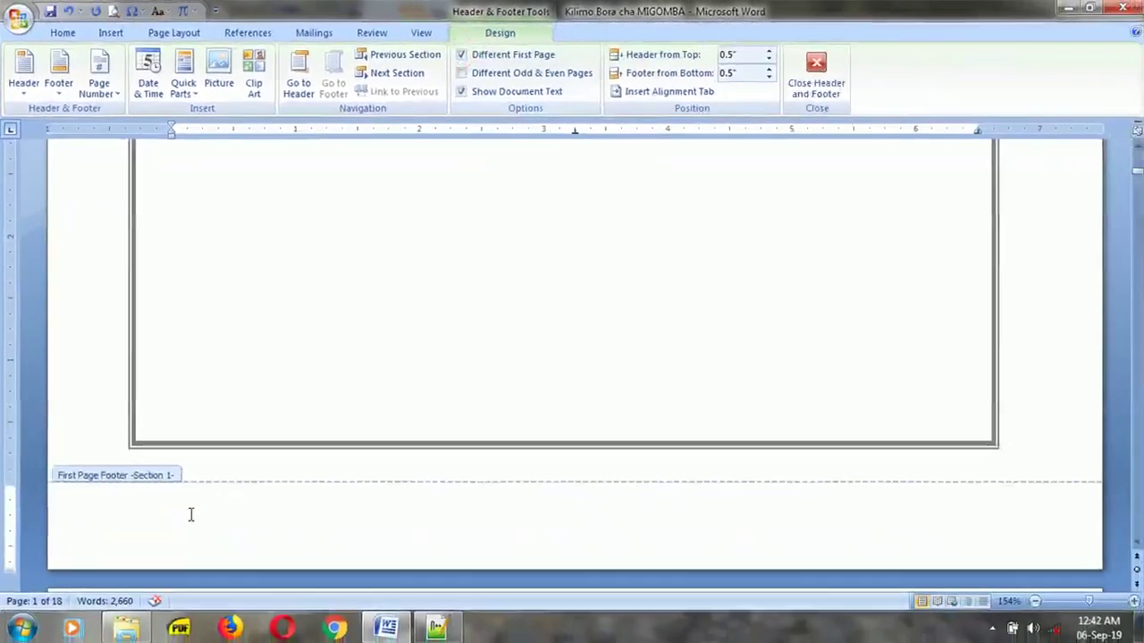
double_click(464, 350)
scroll(462, 379, "down", 15)
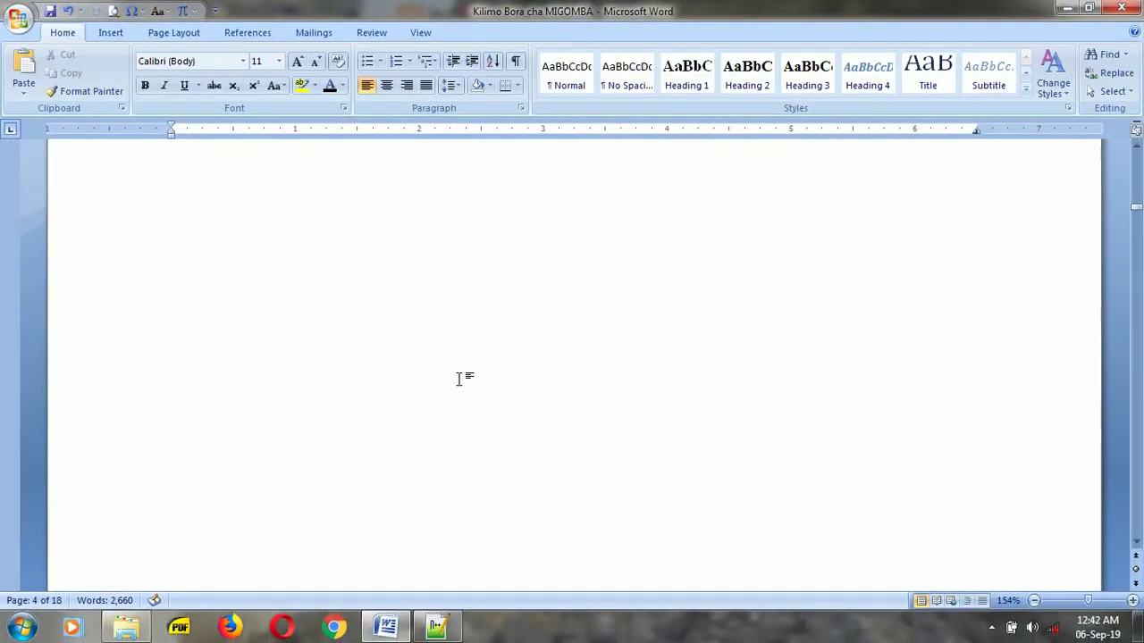
scroll(458, 371, "up", 3)
scroll(457, 371, "up", 3)
scroll(456, 366, "up", 15)
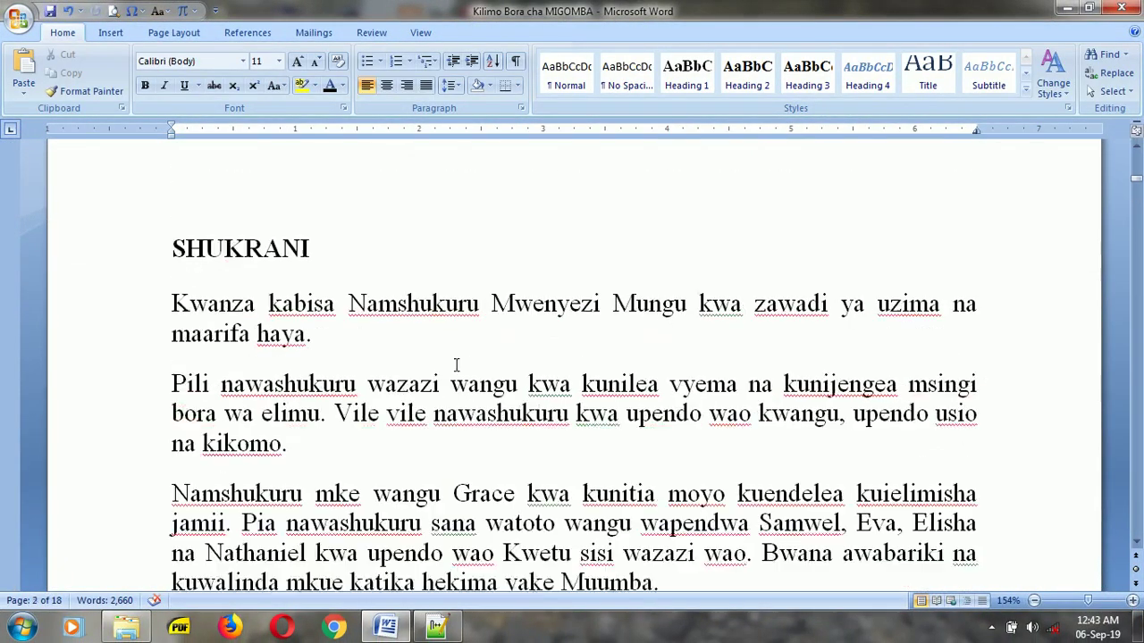
scroll(457, 367, "up", 2)
scroll(457, 367, "down", 3)
scroll(456, 365, "down", 4)
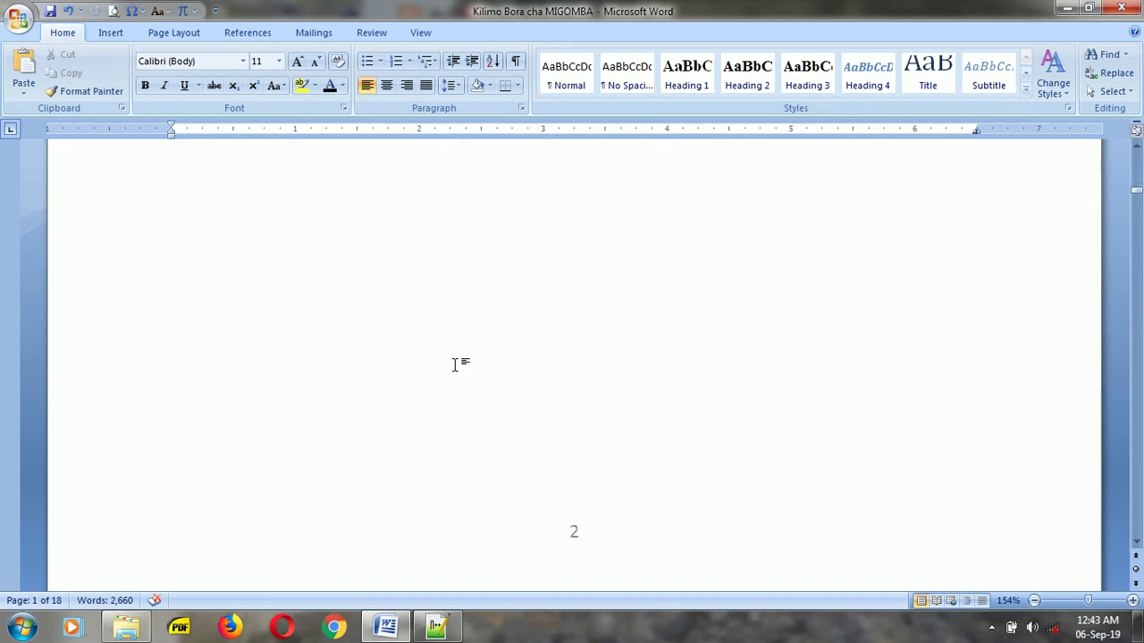
scroll(457, 368, "down", 3)
Unlink the page 2 footer from the previous section's footer
double_click(569, 346)
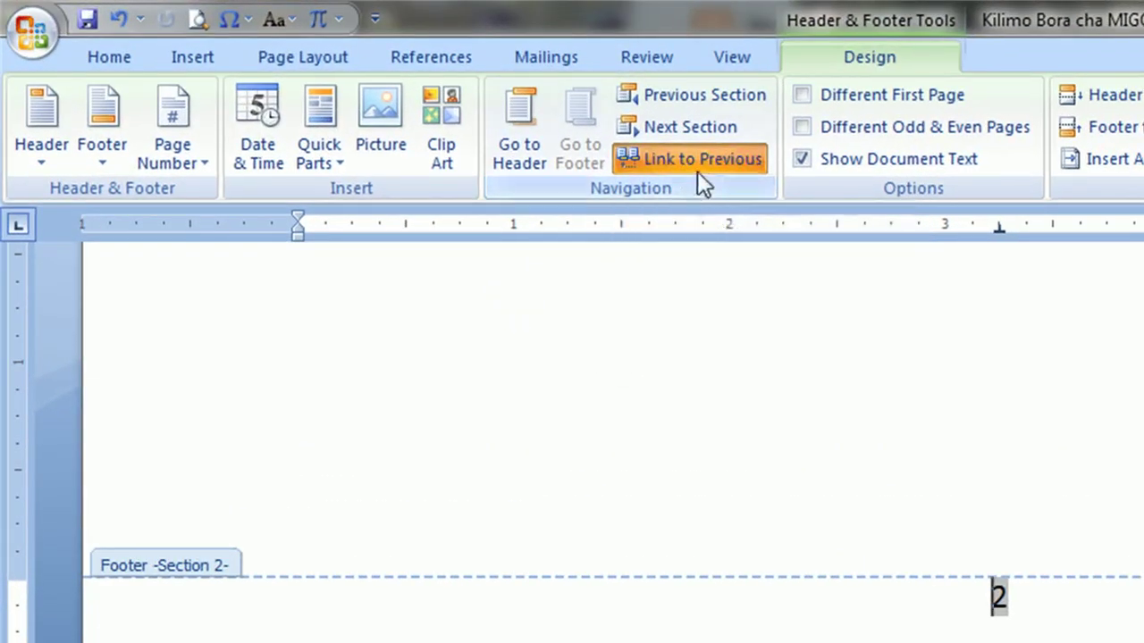
left_click(667, 162)
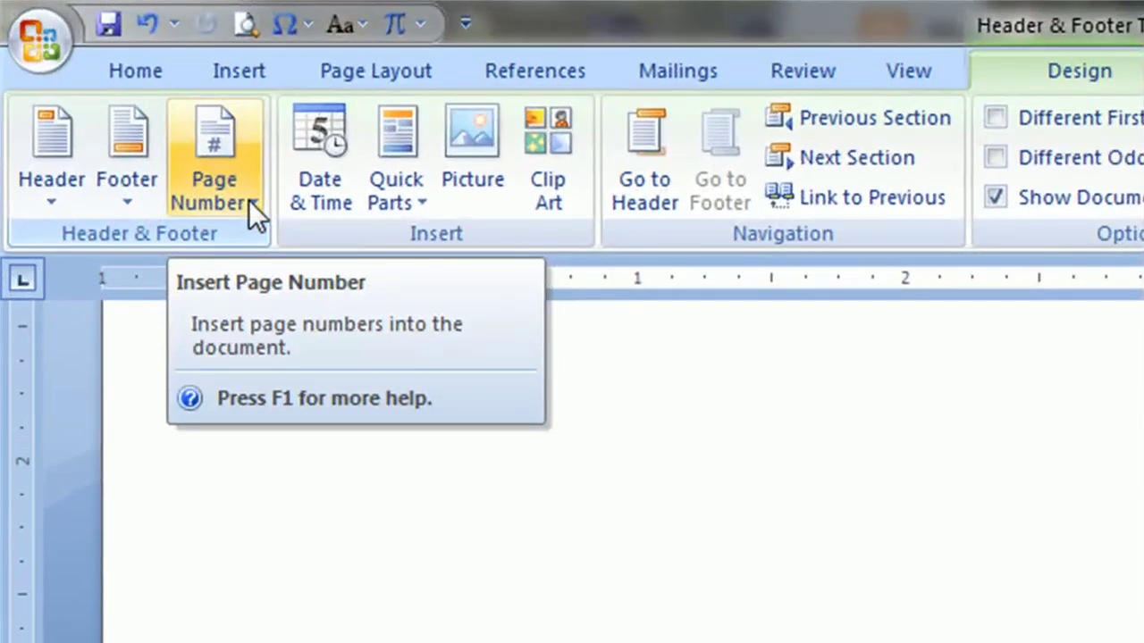
left_click(237, 191)
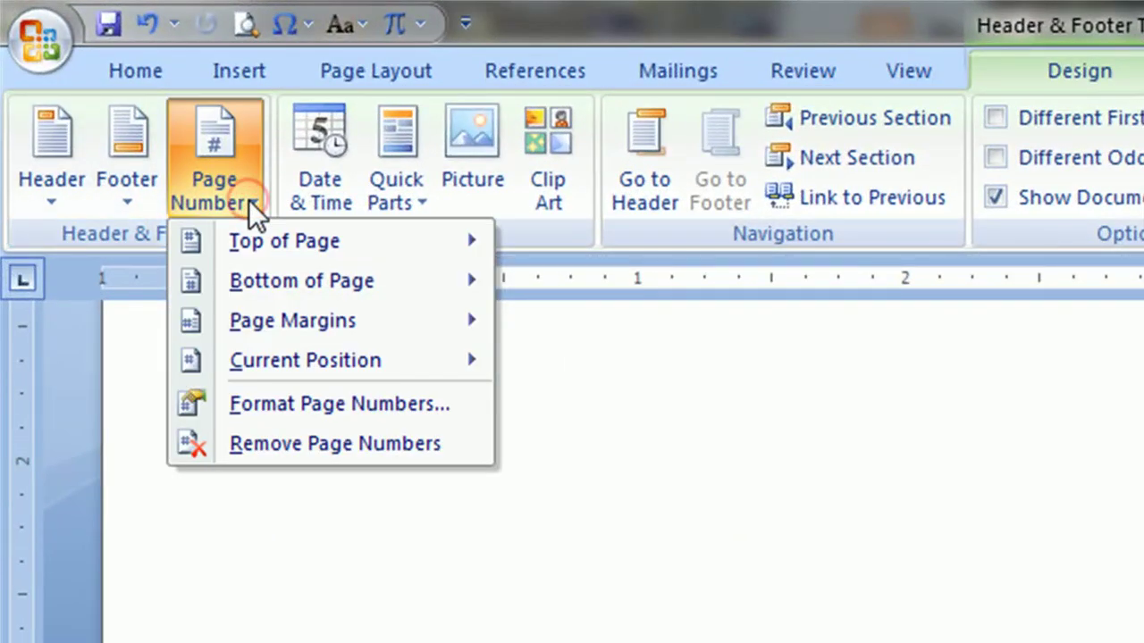
Format section 2 page numbers as lowercase roman numerals (i, ii, iii) starting at i
left_click(280, 406)
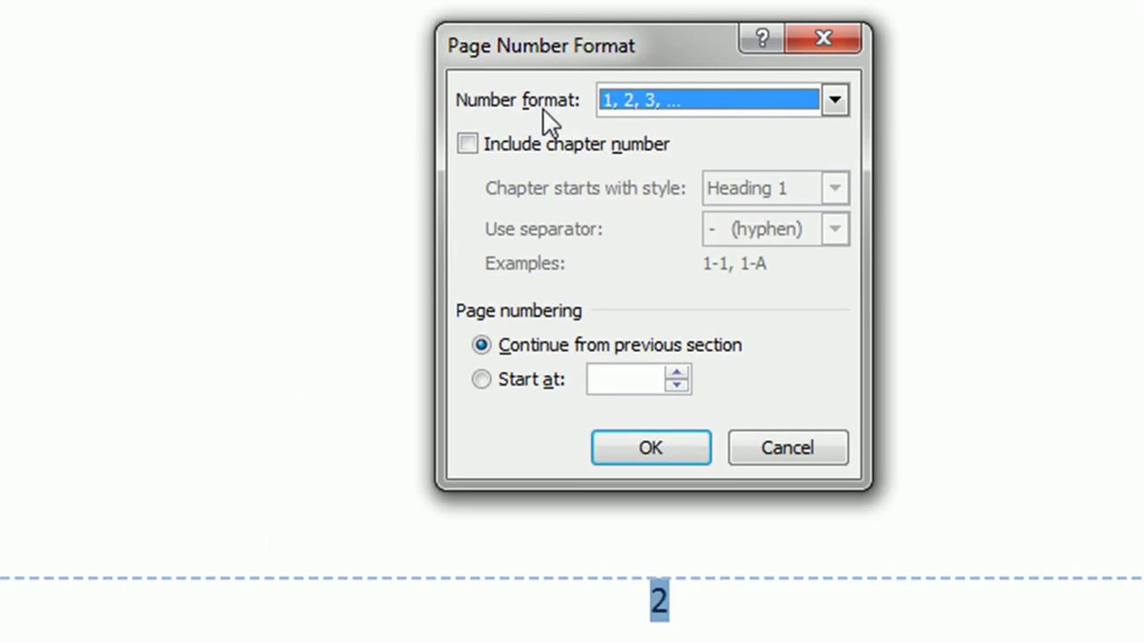
left_click(837, 100)
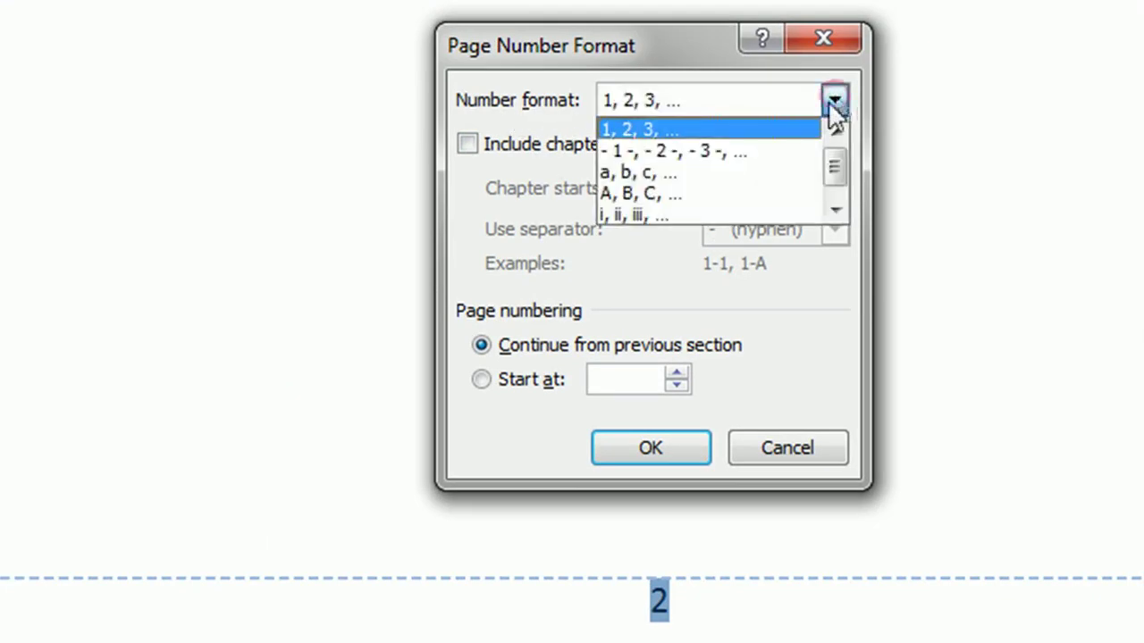
left_click(692, 215)
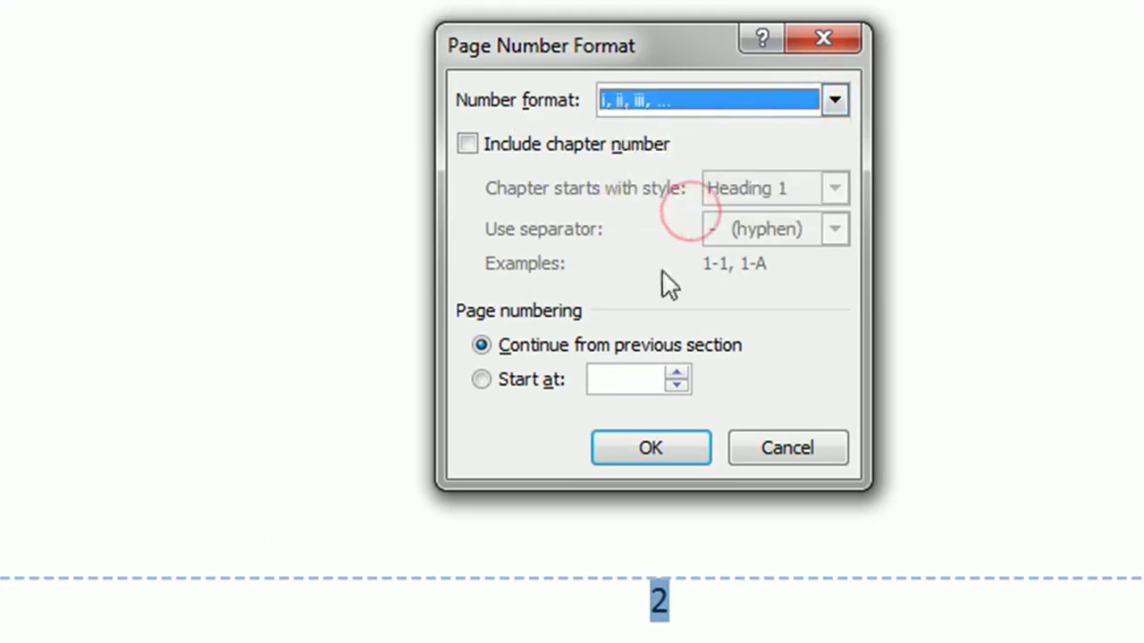
left_click(616, 385)
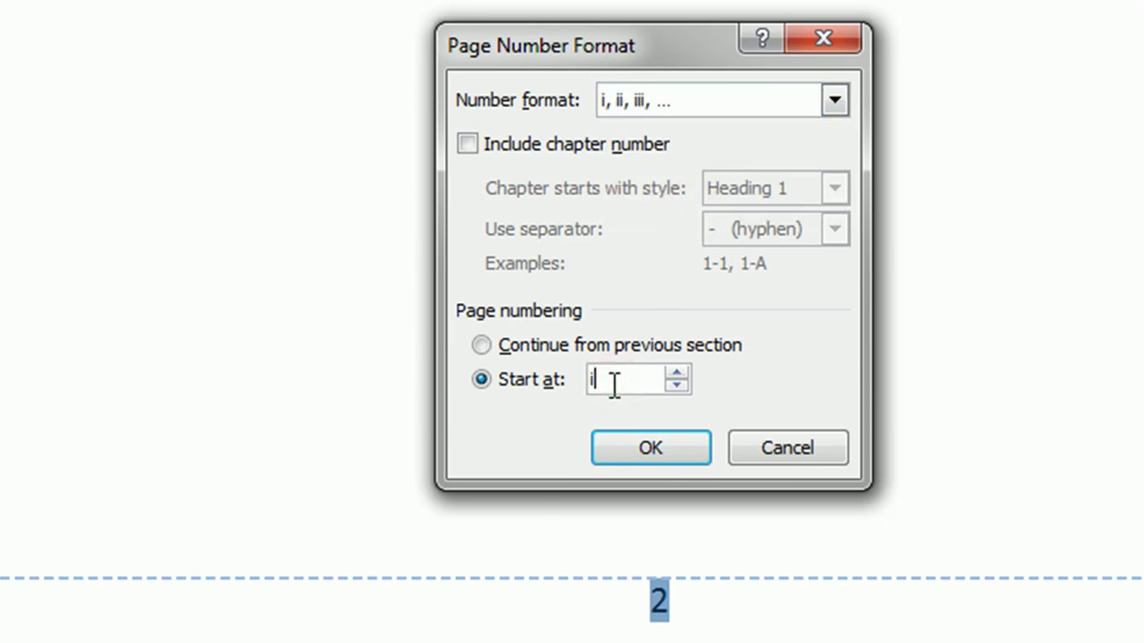
left_click(651, 447)
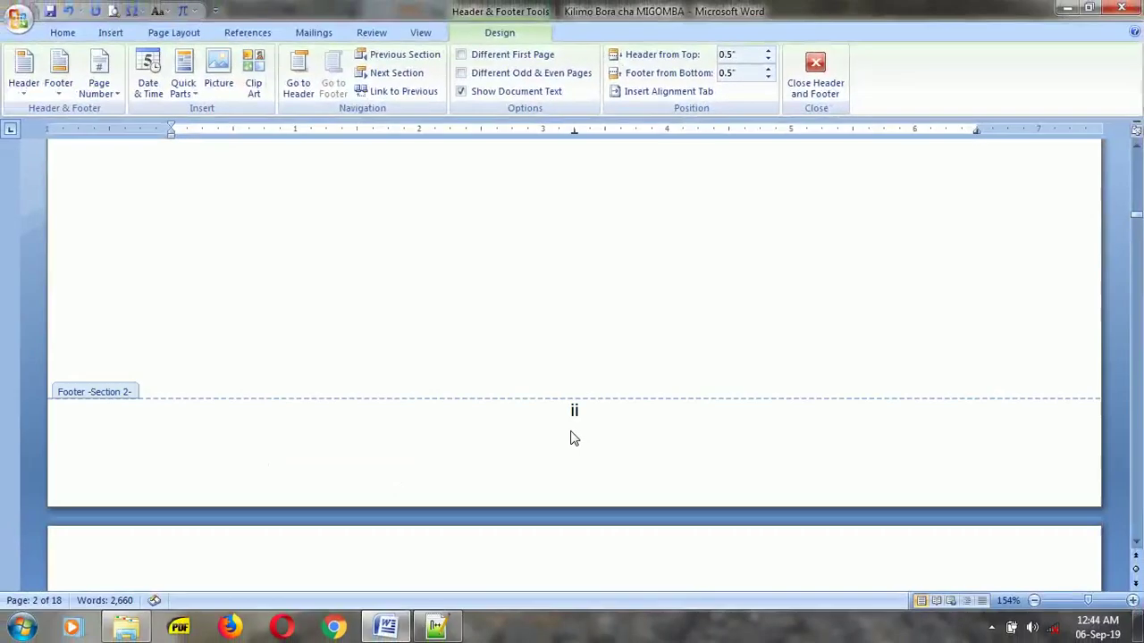
scroll(573, 438, "down", 2)
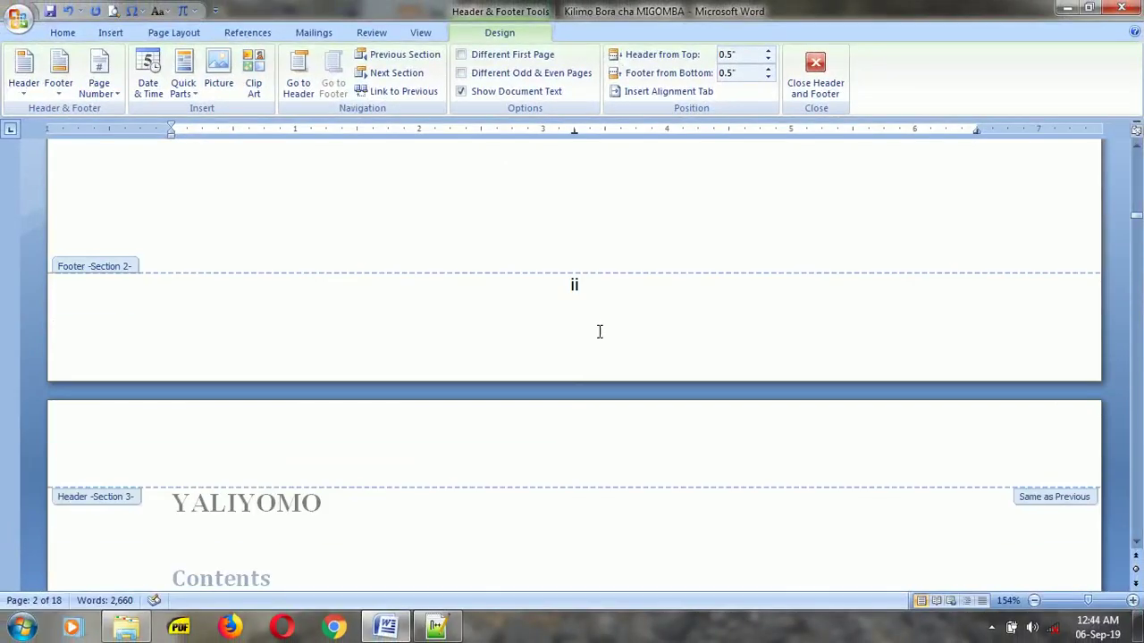
Turn off Link to Previous for the section 3 footer where SURA YA KWANZA begins
scroll(576, 344, "down", 4)
scroll(563, 376, "down", 5)
scroll(567, 429, "down", 5)
scroll(567, 433, "down", 4)
scroll(567, 438, "down", 5)
scroll(552, 409, "down", 5)
scroll(551, 408, "down", 3)
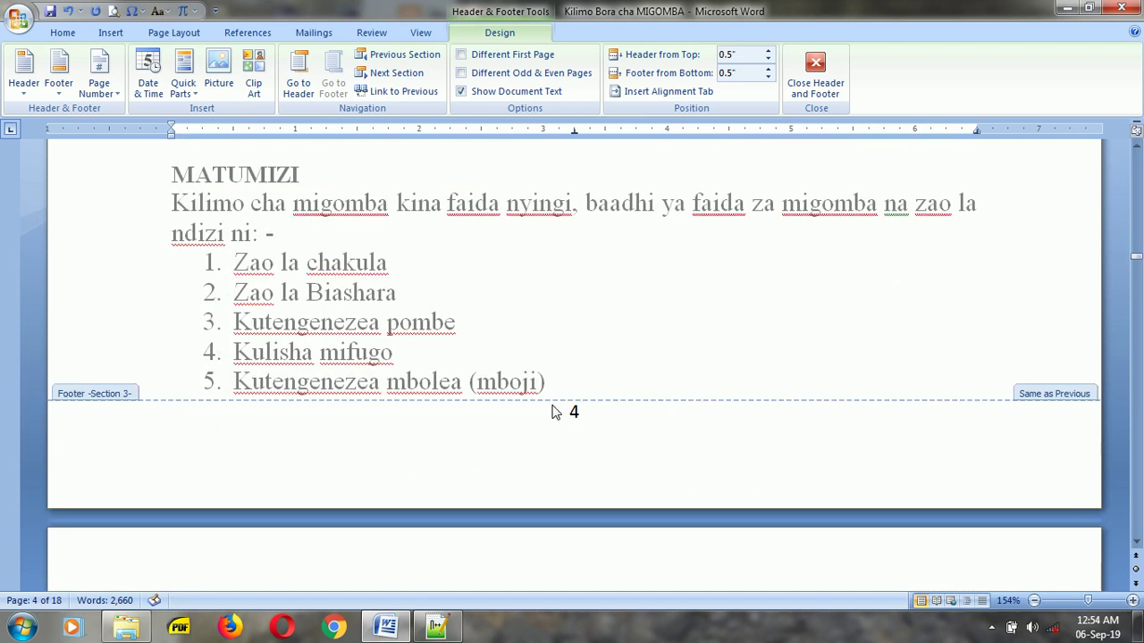
scroll(551, 409, "down", 1)
scroll(536, 375, "up", 5)
scroll(536, 371, "up", 5)
scroll(394, 359, "up", 4)
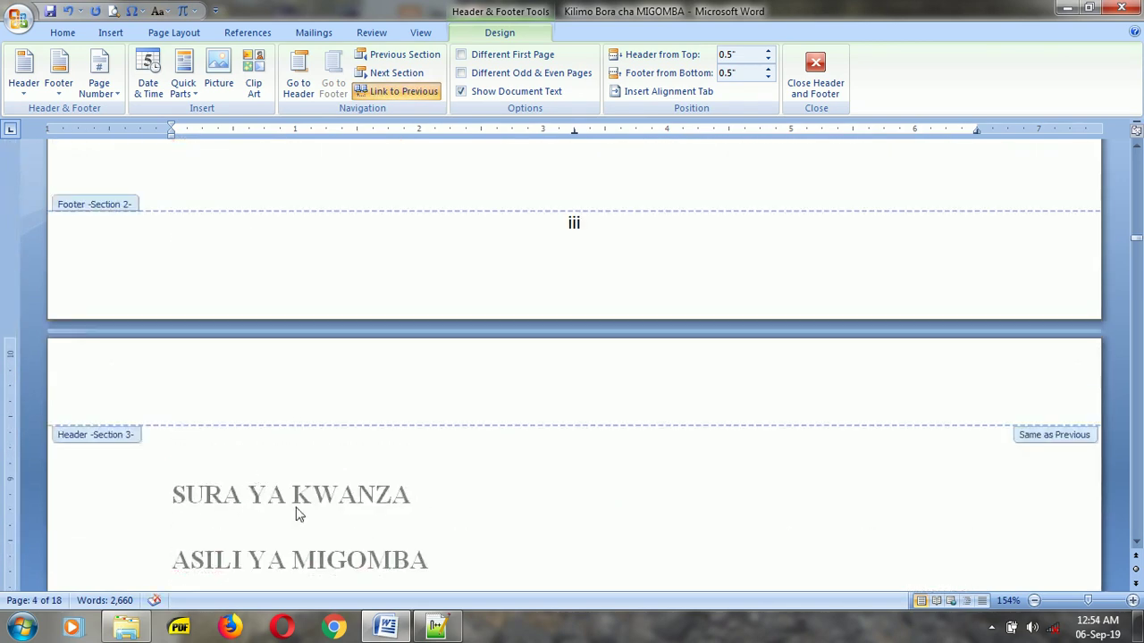
scroll(468, 408, "down", 5)
scroll(493, 348, "down", 5)
scroll(493, 348, "down", 5)
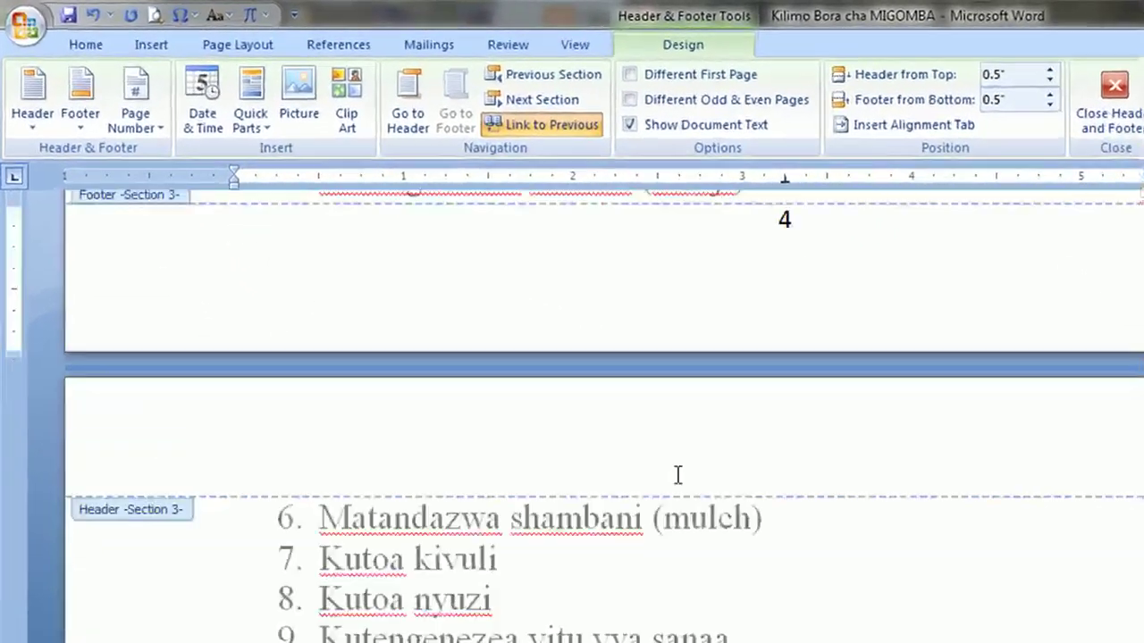
left_click(588, 134)
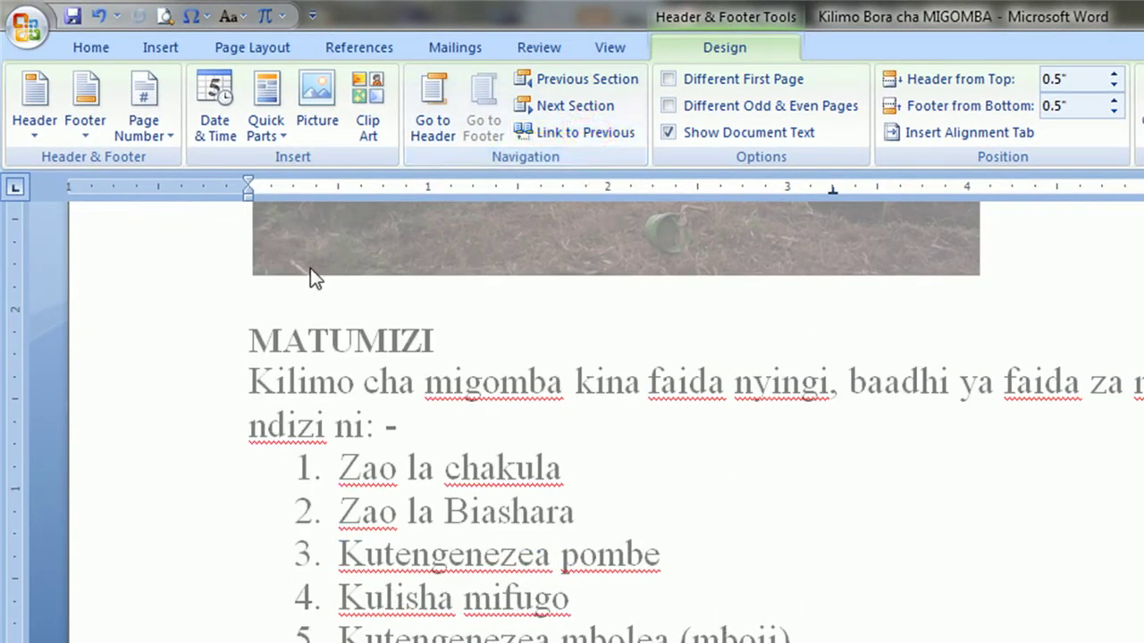
left_click(143, 125)
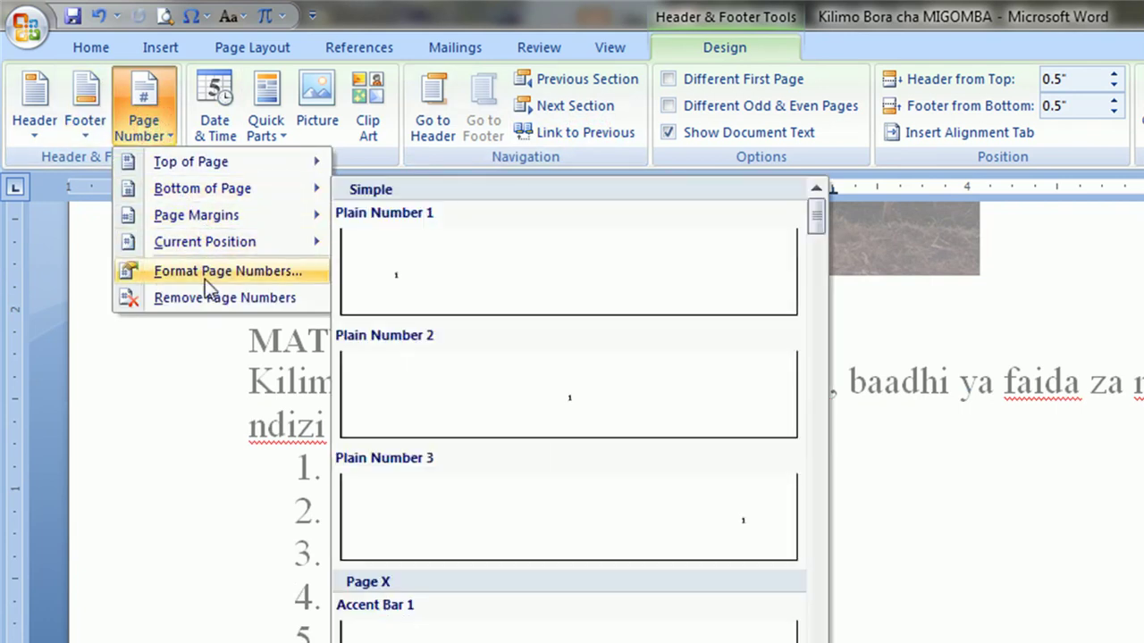
Format the chapter page numbers as 1, 2, 3 starting at 1
left_click(213, 273)
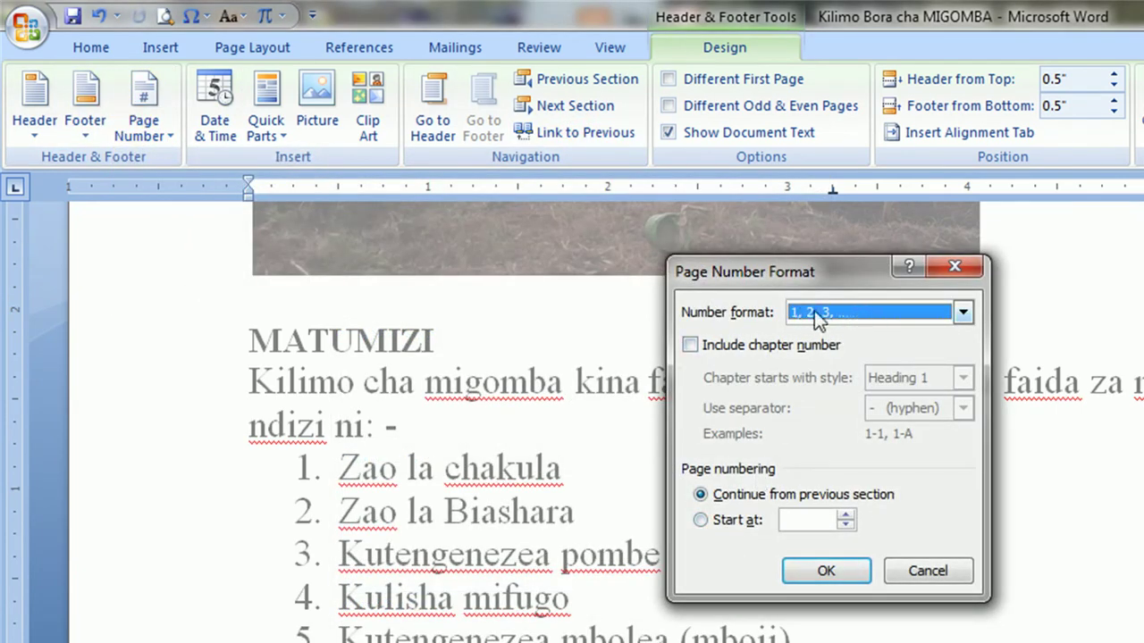
left_click(815, 520)
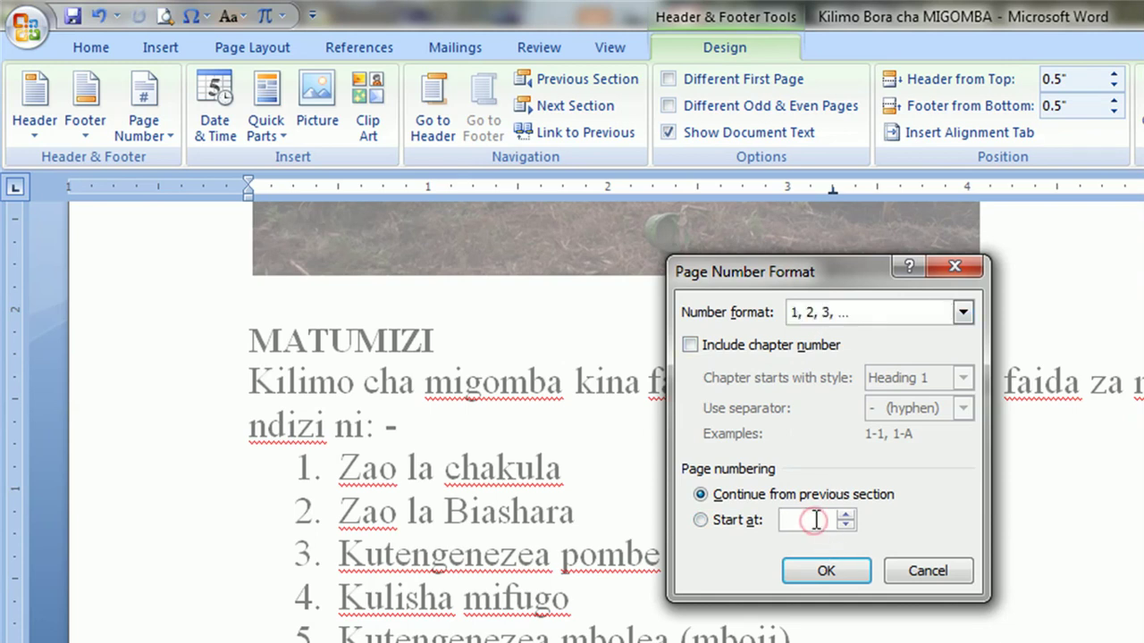
left_click(837, 567)
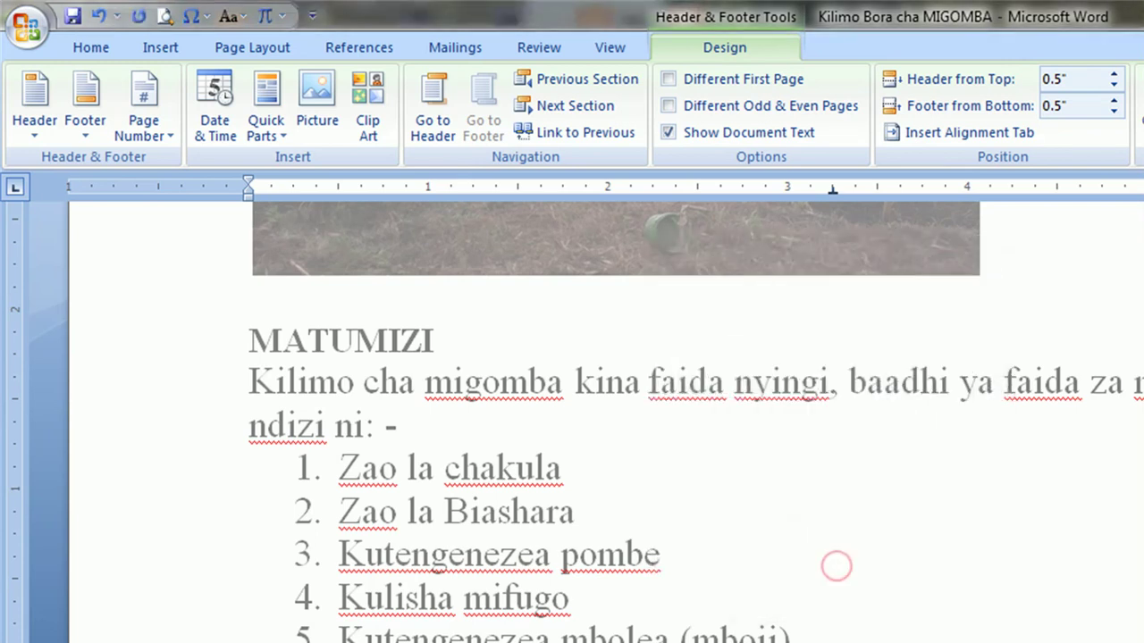
Close header and footer editing to return to the UTANGULIZI body text
scroll(723, 573, "down", 5)
scroll(722, 567, "down", 5)
scroll(722, 554, "down", 4)
scroll(723, 543, "down", 4)
scroll(717, 538, "down", 4)
scroll(715, 534, "down", 5)
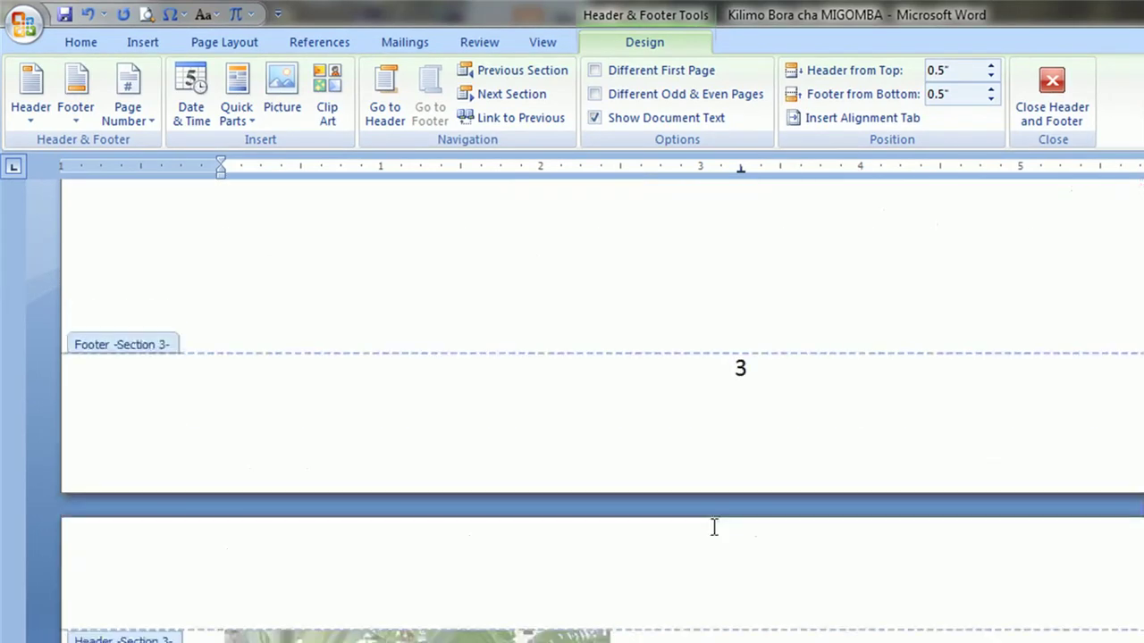
left_click(1050, 84)
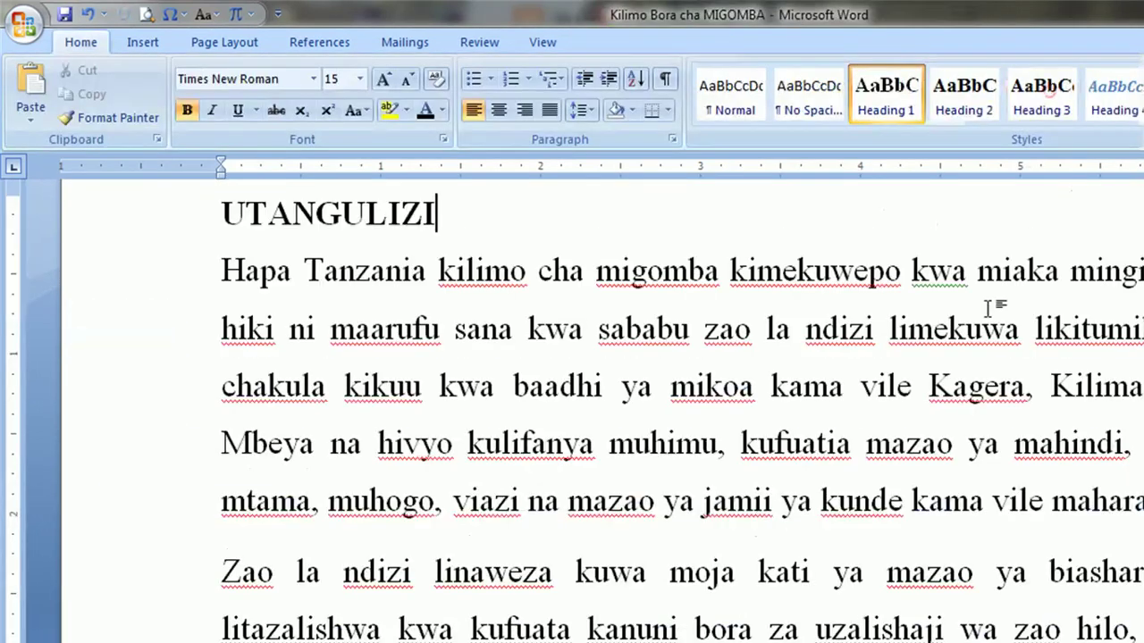
Scroll past the title page, SHUKRANI and UTANGULIZI to the YALIYOMO contents page, numbered iii
scroll(463, 320, "up", 3)
scroll(463, 320, "up", 4)
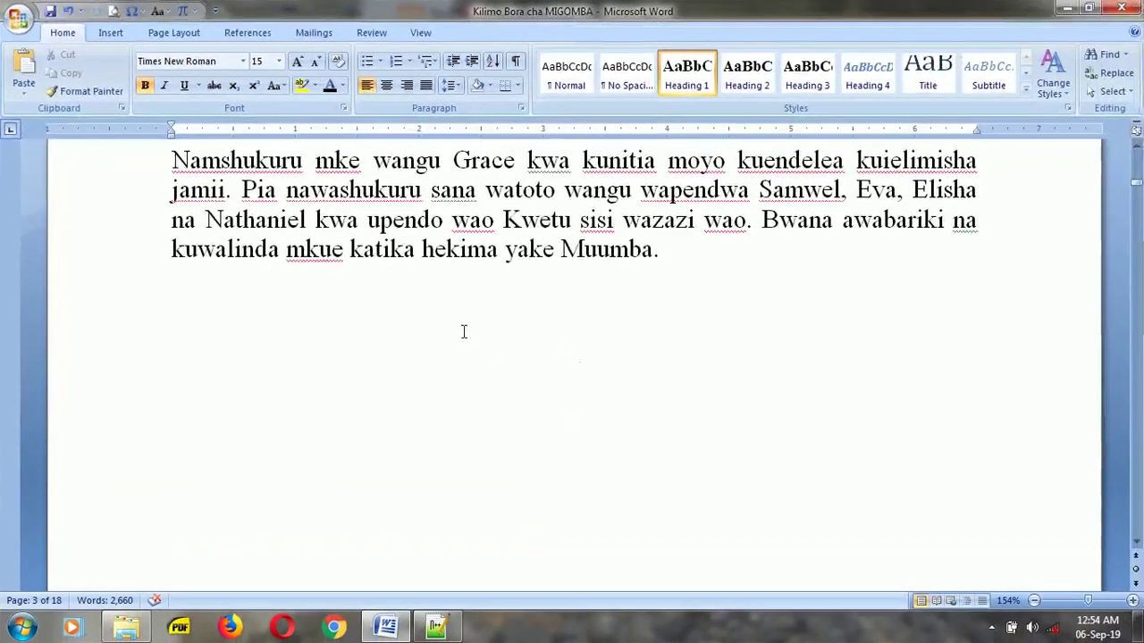
scroll(463, 320, "up", 4)
scroll(463, 320, "up", 5)
scroll(465, 318, "up", 5)
scroll(469, 318, "down", 6)
scroll(475, 324, "down", 5)
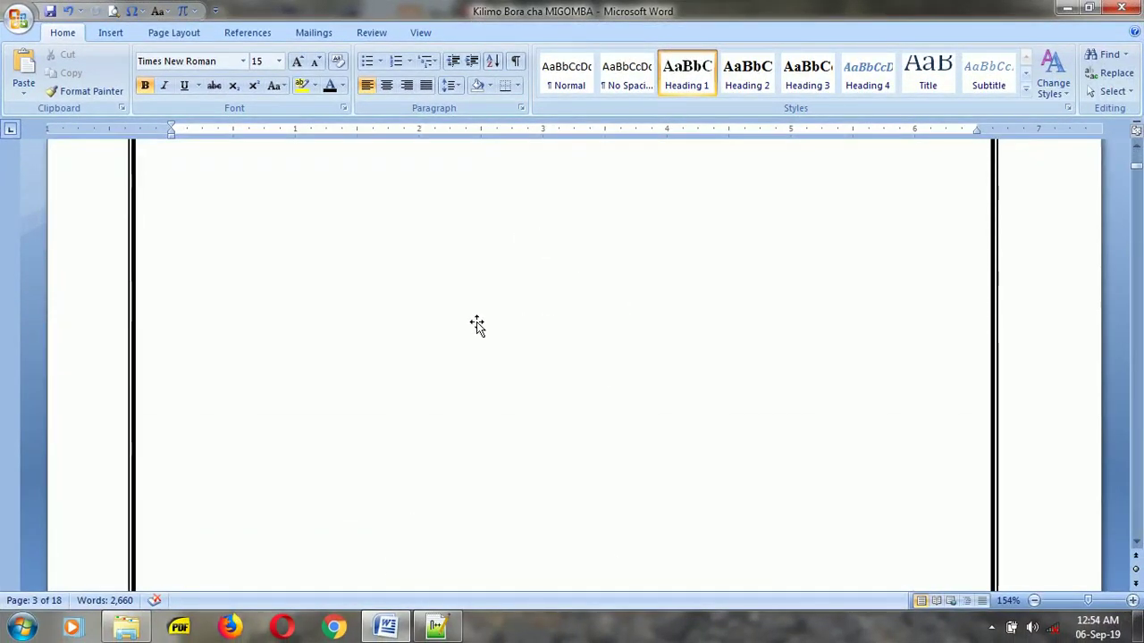
scroll(570, 348, "down", 5)
scroll(570, 349, "down", 10)
scroll(570, 349, "down", 3)
scroll(570, 348, "down", 3)
scroll(572, 351, "down", 4)
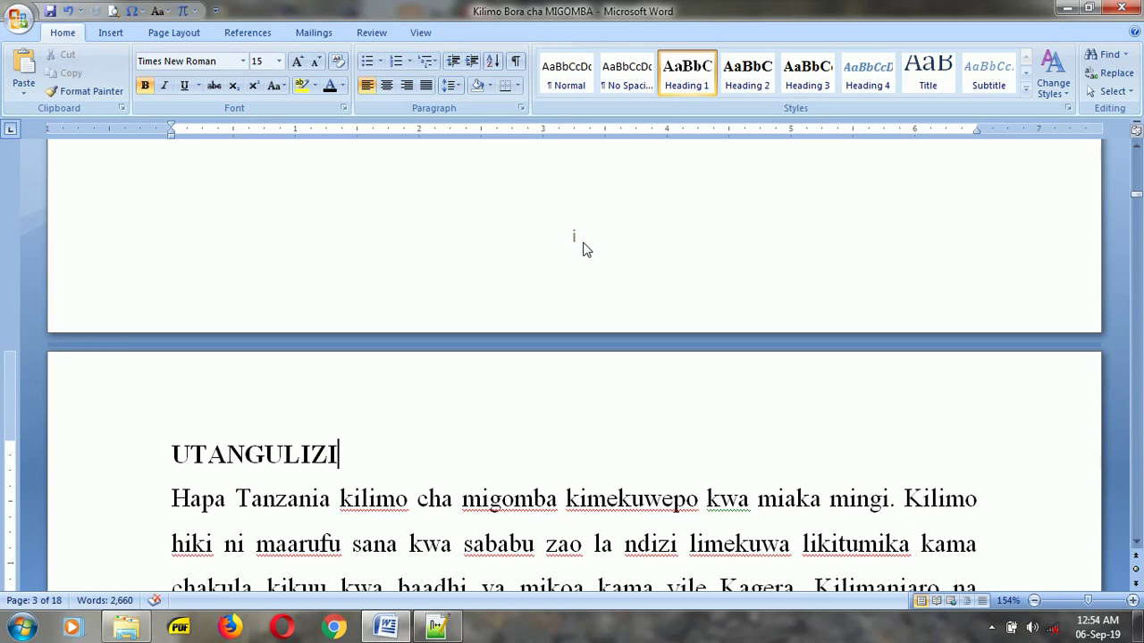
scroll(574, 247, "down", 8)
scroll(569, 255, "down", 3)
scroll(567, 260, "down", 3)
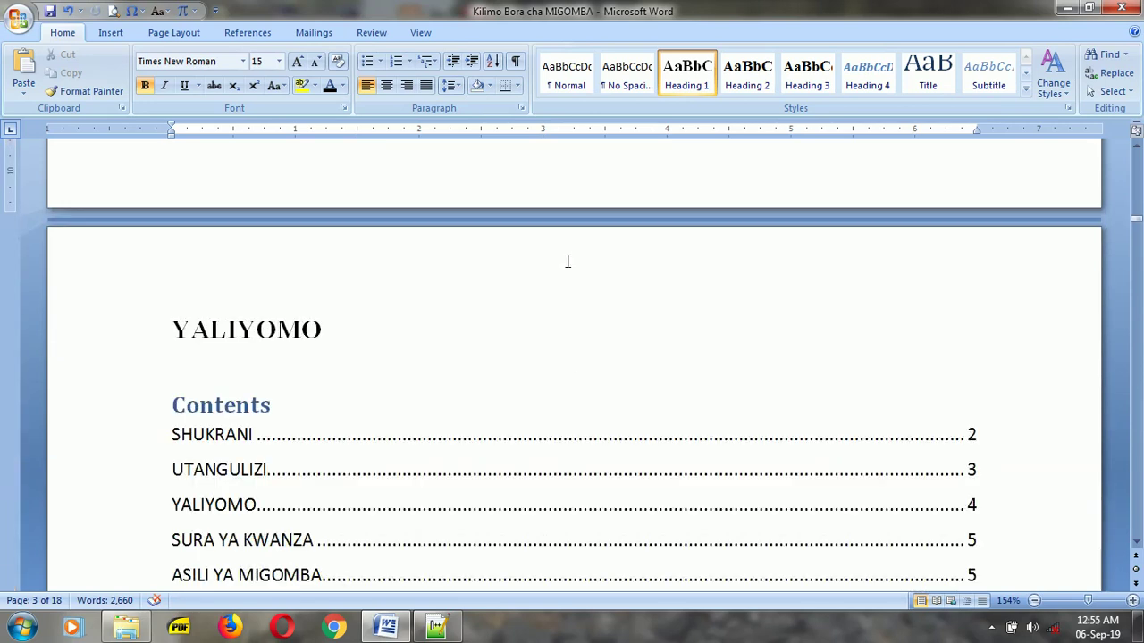
scroll(558, 283, "down", 4)
scroll(557, 283, "down", 6)
scroll(561, 321, "down", 8)
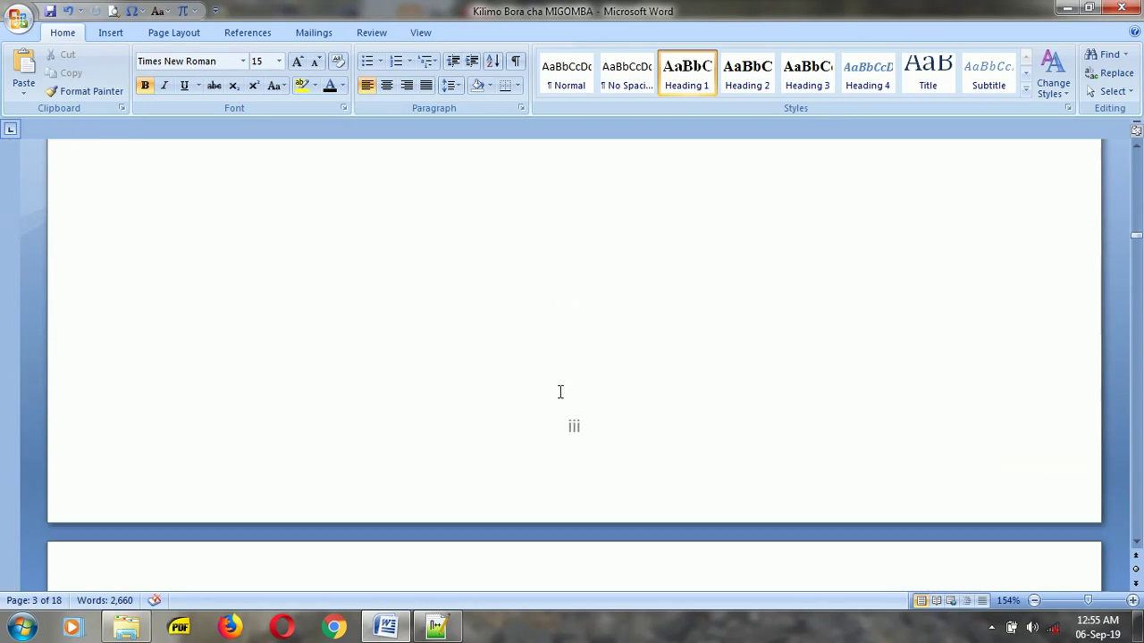
scroll(562, 376, "up", 14)
scroll(557, 339, "up", 10)
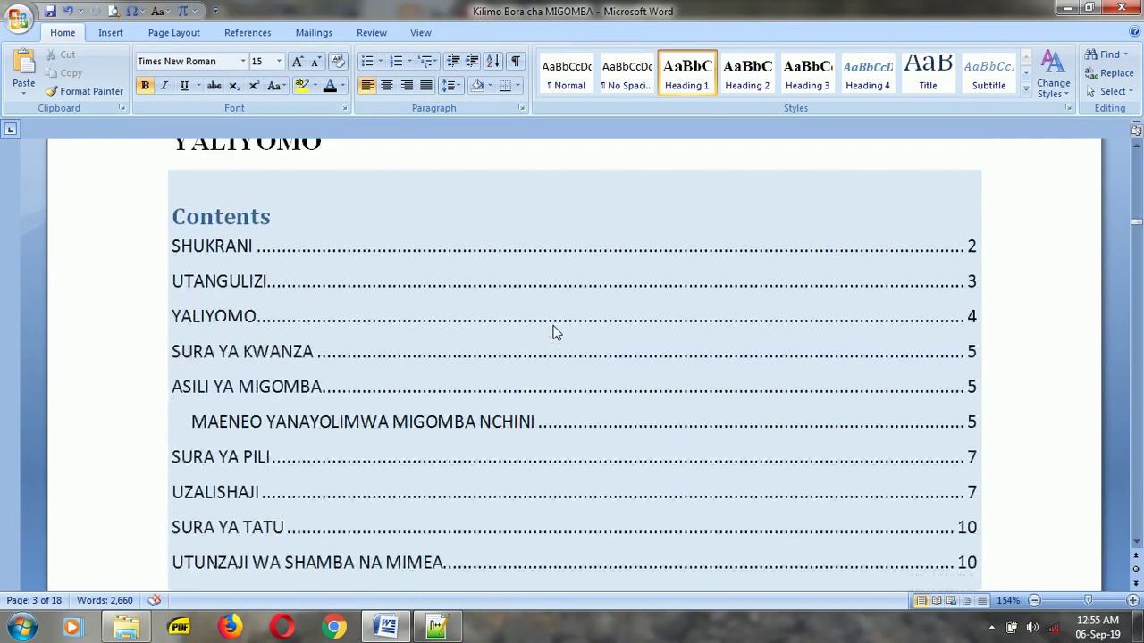
right_click(223, 261)
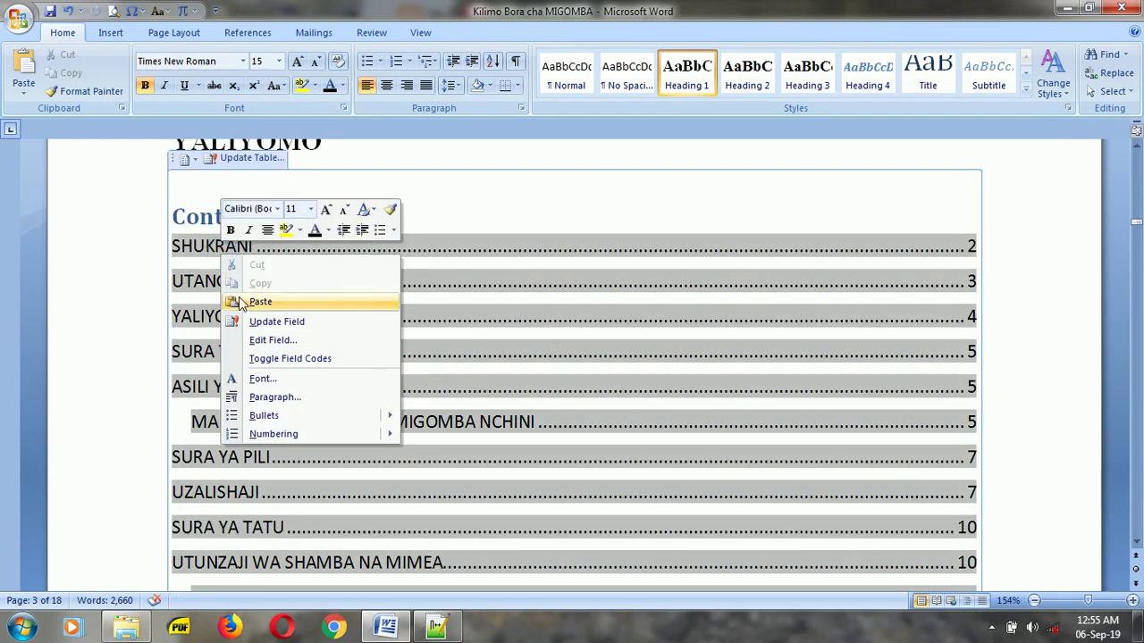
Update the entire table of contents so front matter reads i–iii and chapters start at 1
left_click(273, 323)
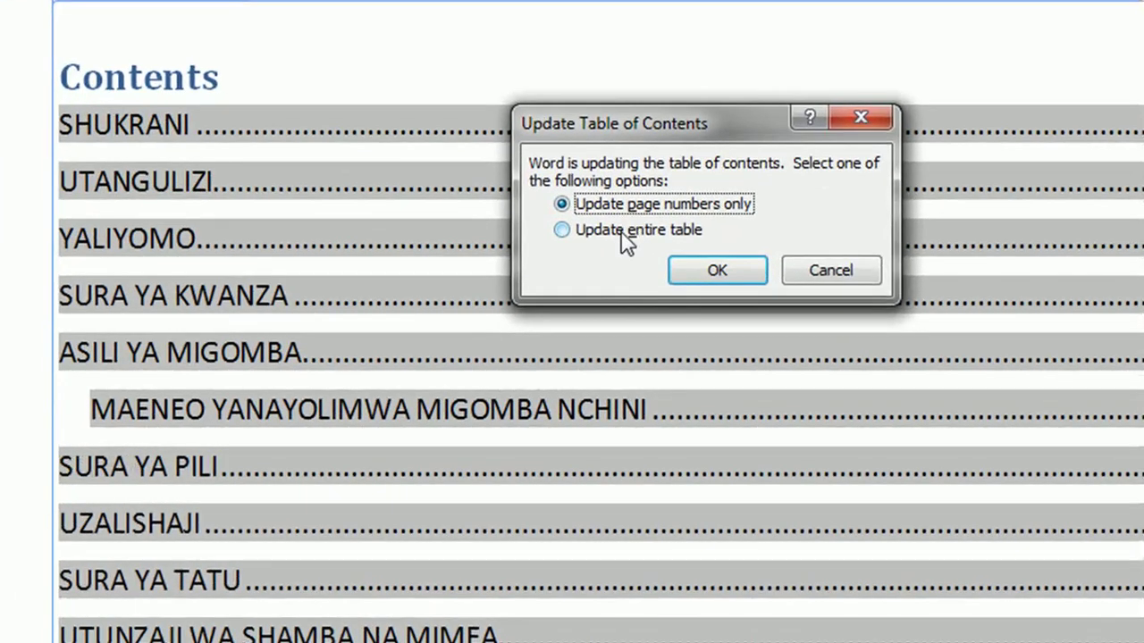
left_click(521, 310)
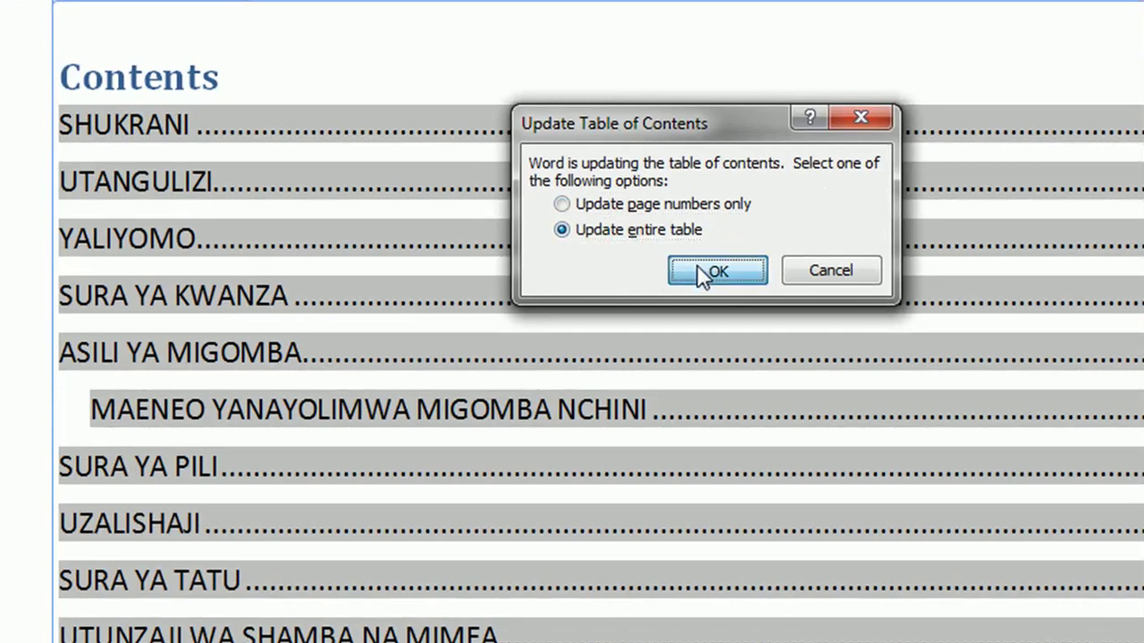
left_click(707, 271)
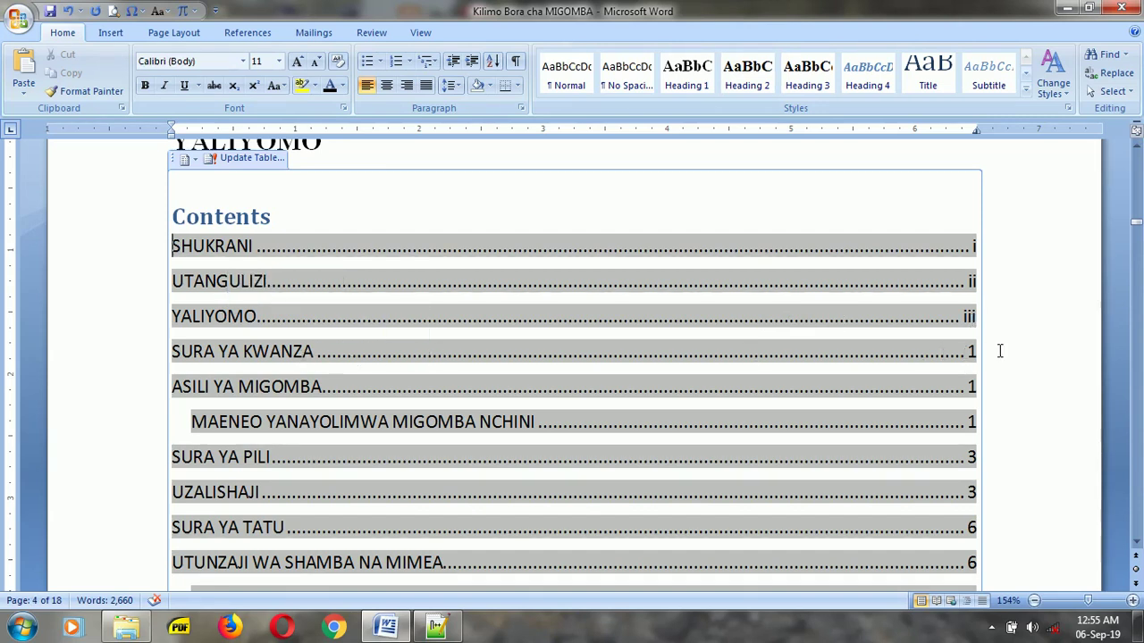
Save the document and delete the 'Contents' label above the table of contents entries
left_click(49, 12)
left_click_drag(304, 213, 163, 213)
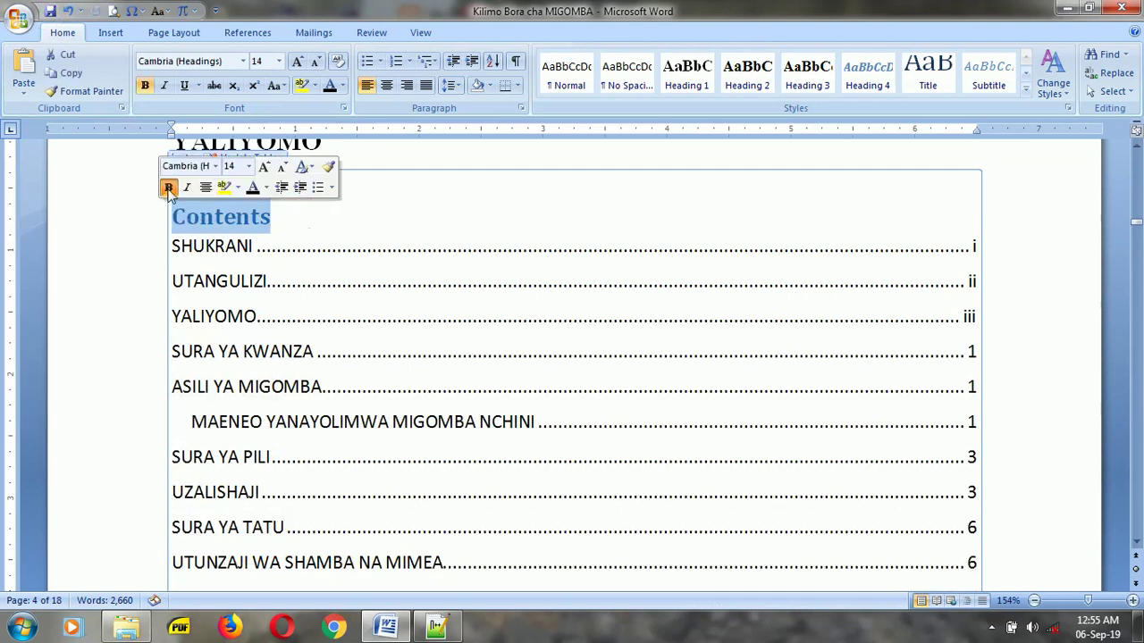
key("Delete")
scroll(424, 226, "up", 5)
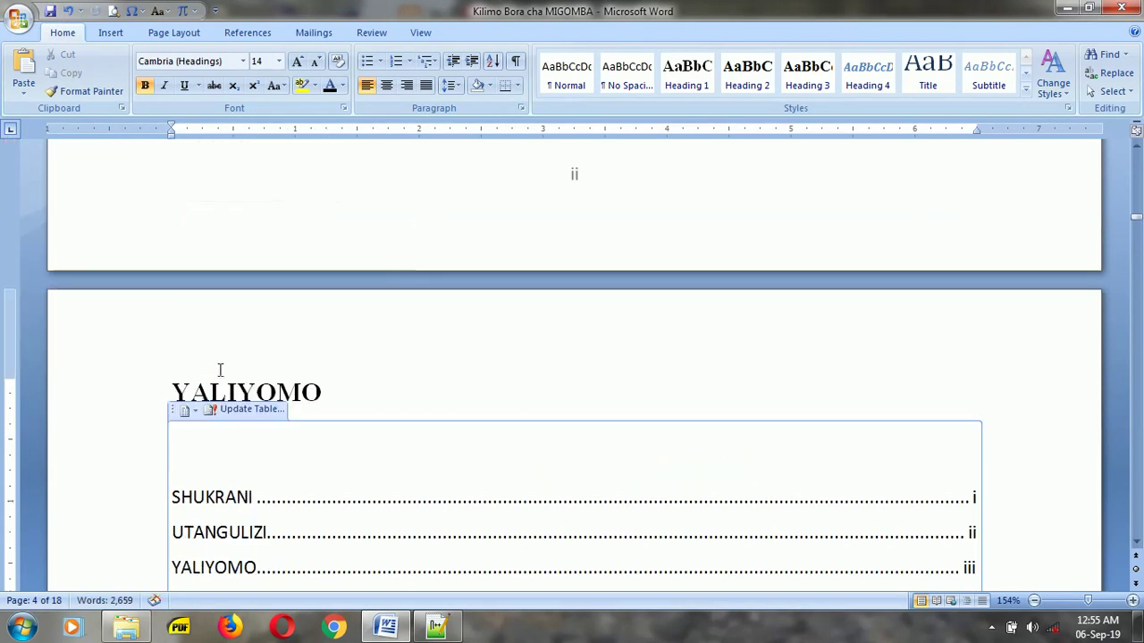
left_click(204, 393)
scroll(262, 361, "down", 15)
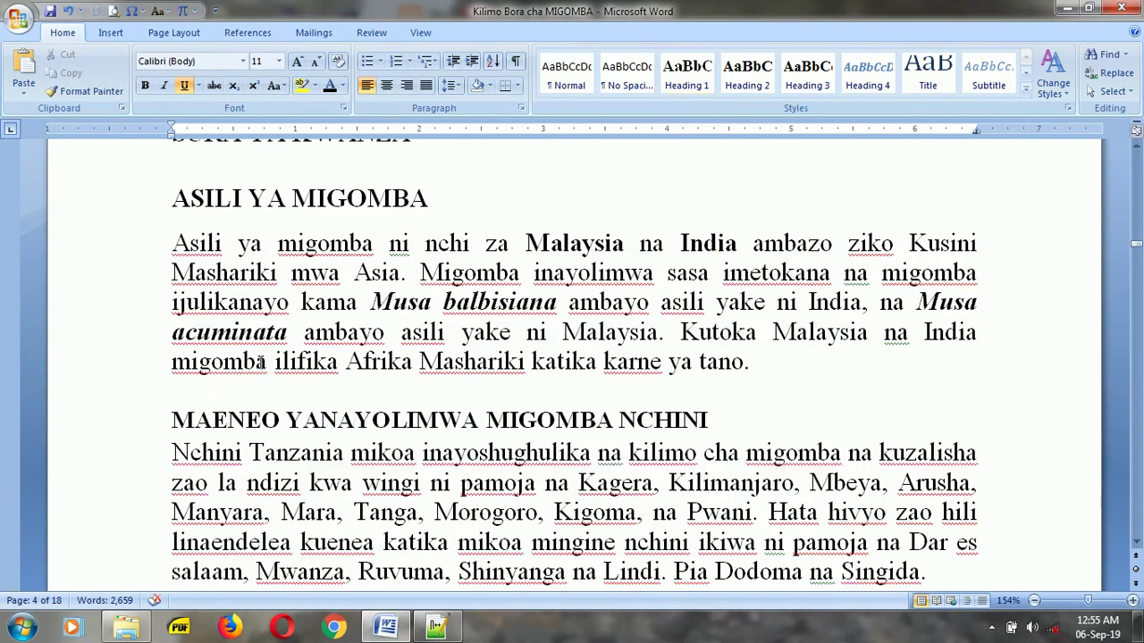
left_click(304, 332)
scroll(309, 319, "up", 5)
scroll(301, 339, "down", 3)
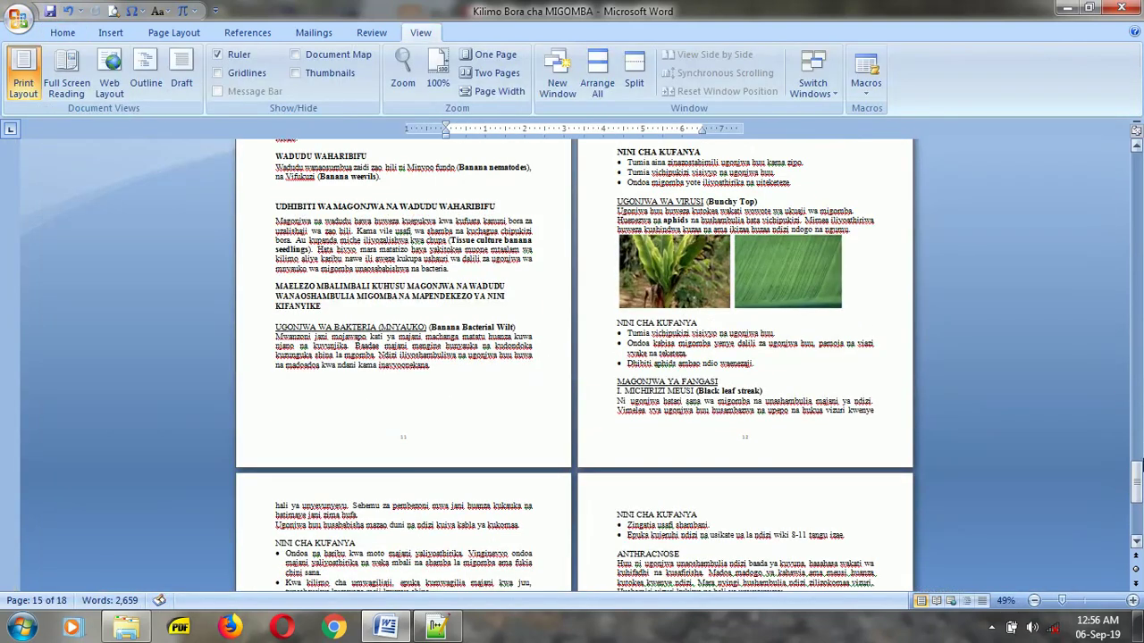
Scroll from the cover through the contents, SHUKRANI at i to MAELEZO MBALIMBALI at 11
left_click_drag(1138, 483, 1138, 166)
scroll(500, 498, "down", 10)
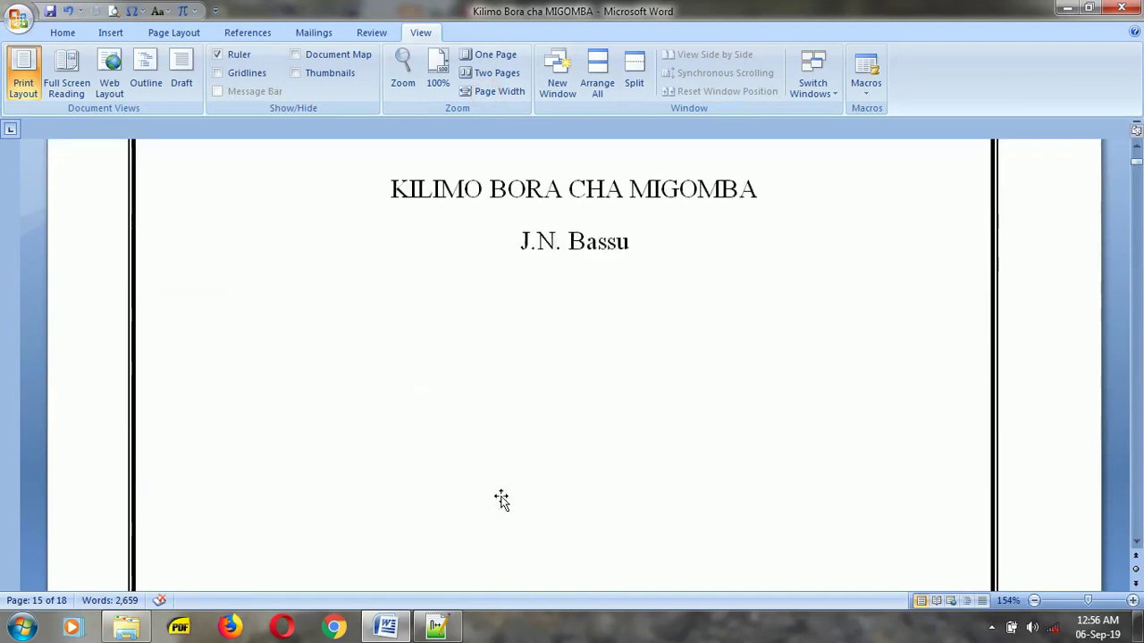
scroll(501, 499, "down", 5)
scroll(500, 498, "down", 4)
scroll(358, 473, "down", 12)
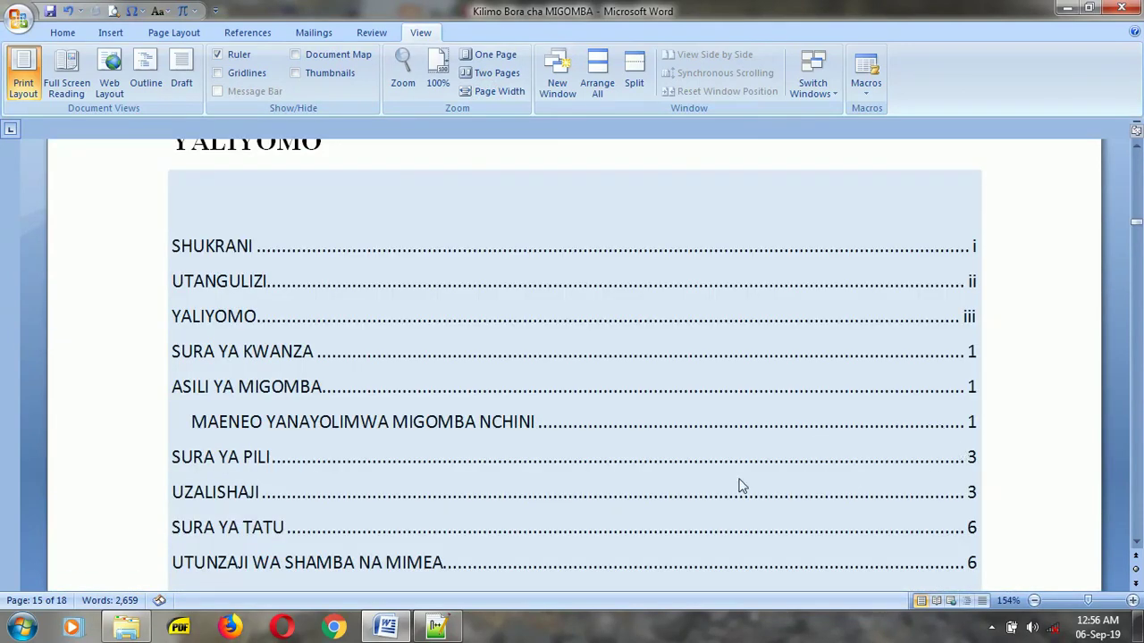
scroll(739, 485, "down", 4)
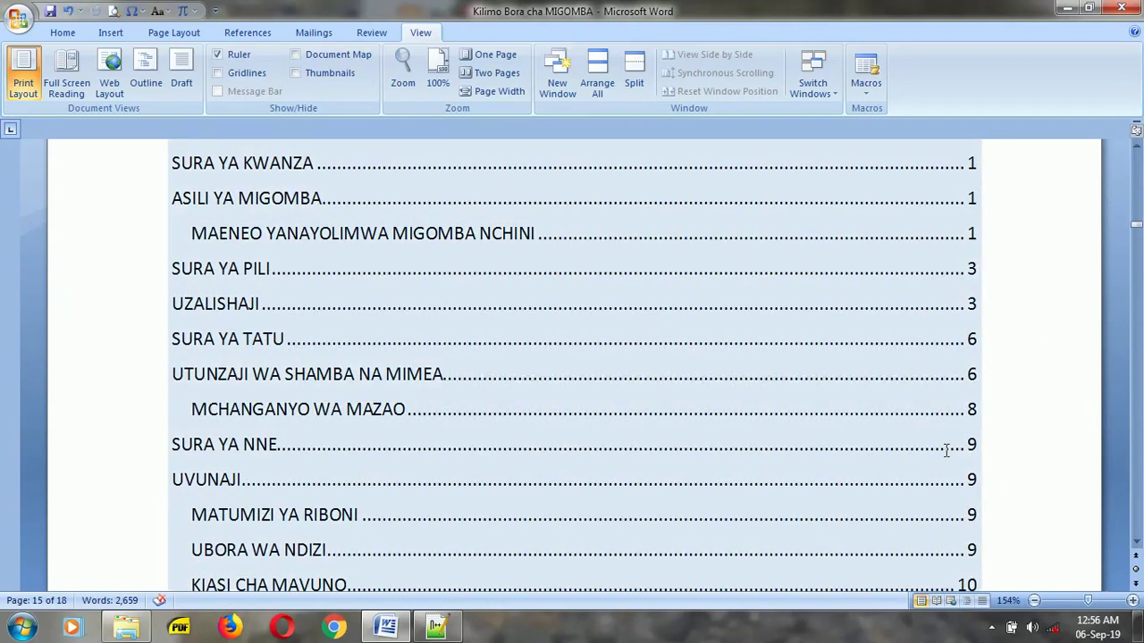
scroll(761, 456, "down", 5)
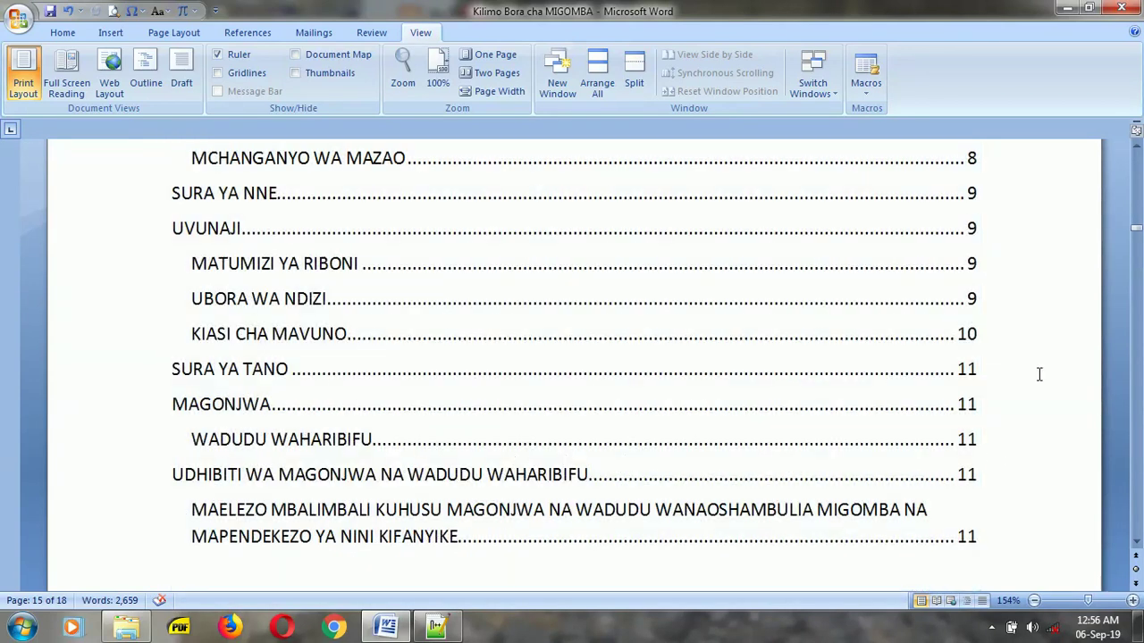
scroll(671, 441, "down", 5)
scroll(586, 453, "down", 1)
scroll(286, 451, "up", 4)
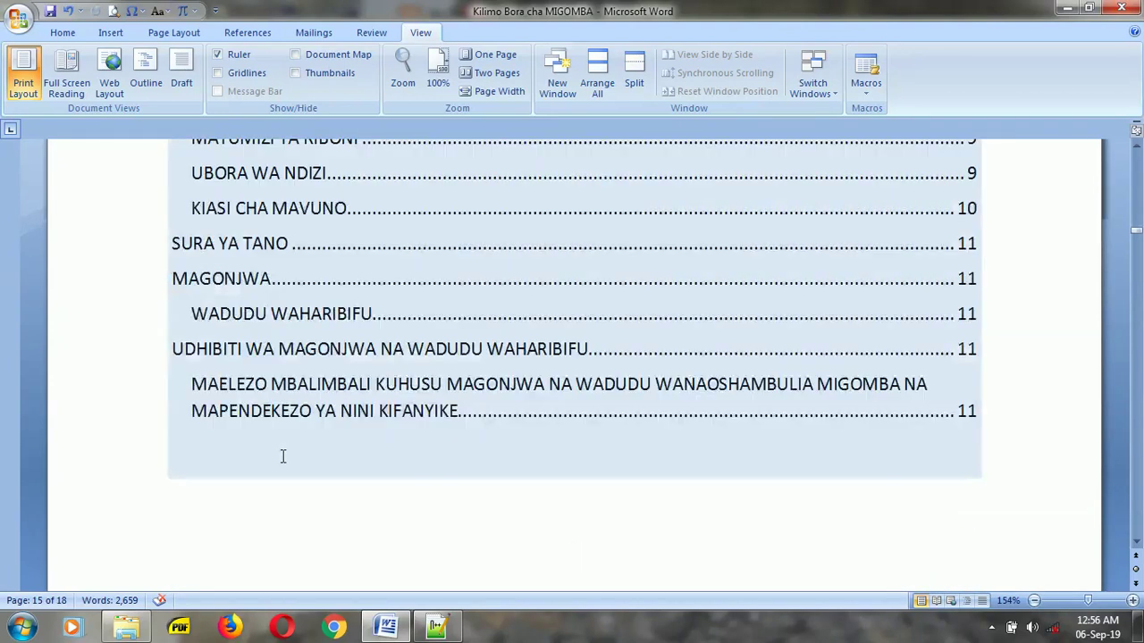
scroll(252, 505, "down", 1)
scroll(249, 507, "down", 1)
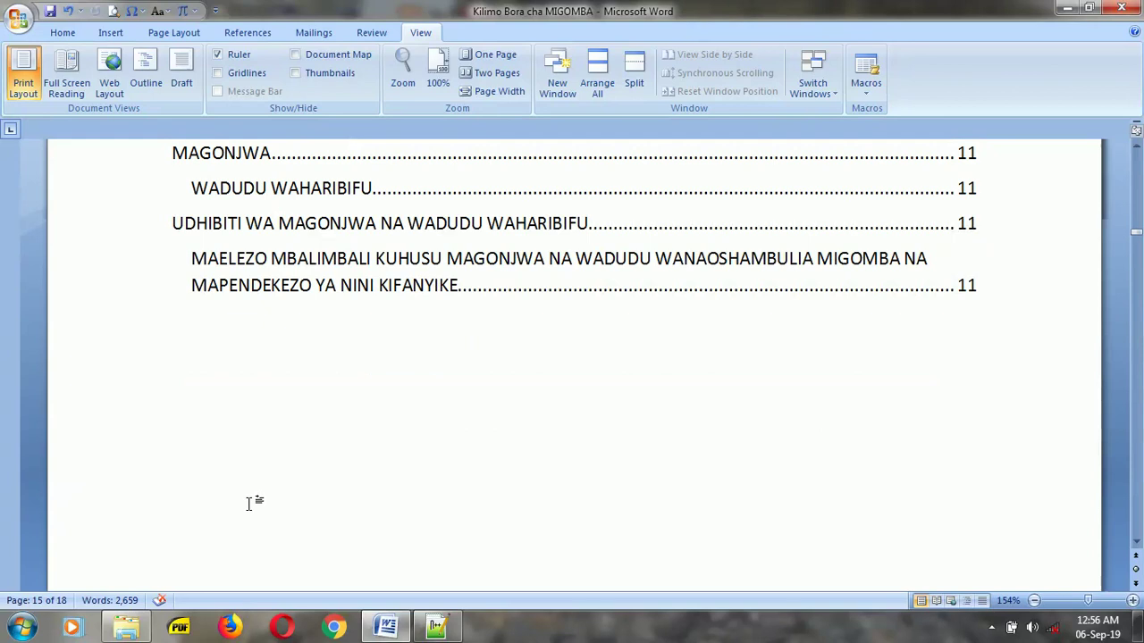